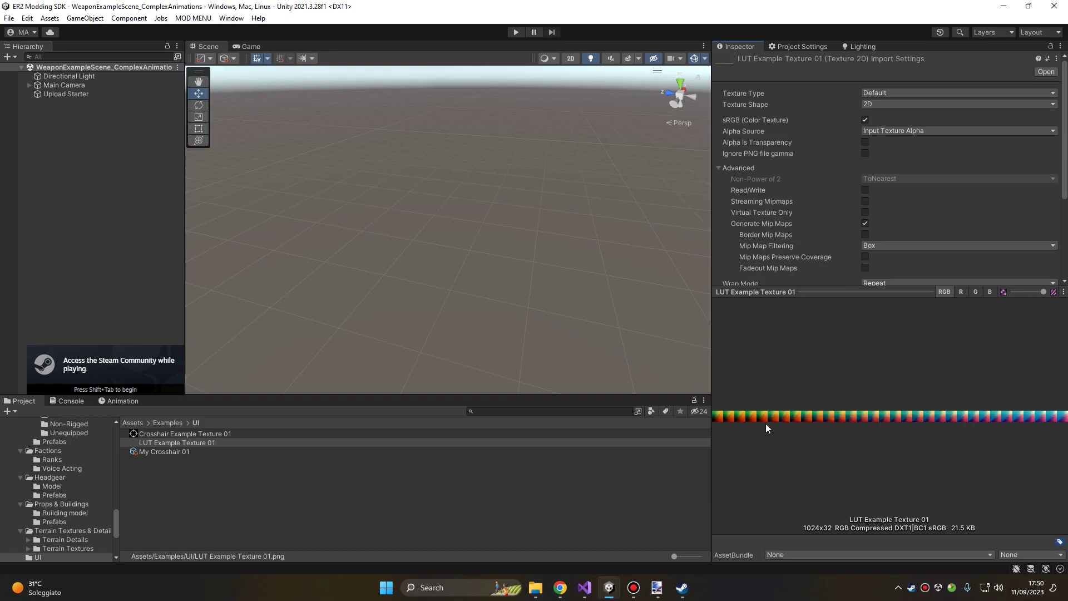
Open LUT Example Texture 01 from the Unity project's UI folder as a separate image in paint.net
left_click_drag(712, 355, 798, 353)
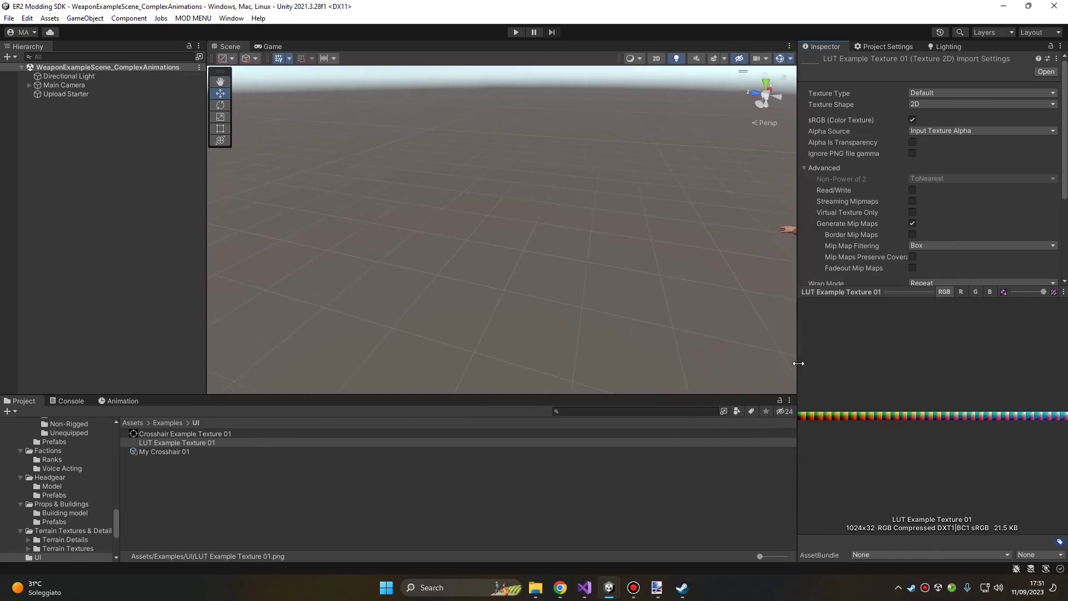
left_click_drag(890, 292, 898, 348)
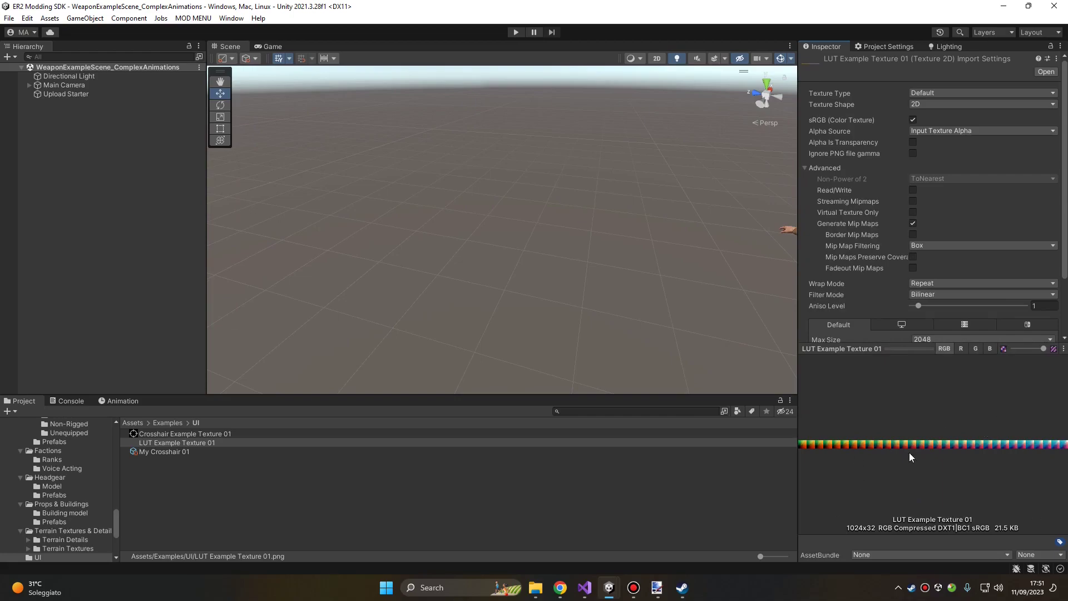
left_click_drag(171, 446, 418, 312)
key("super+Tab")
key("Right")
key("Return")
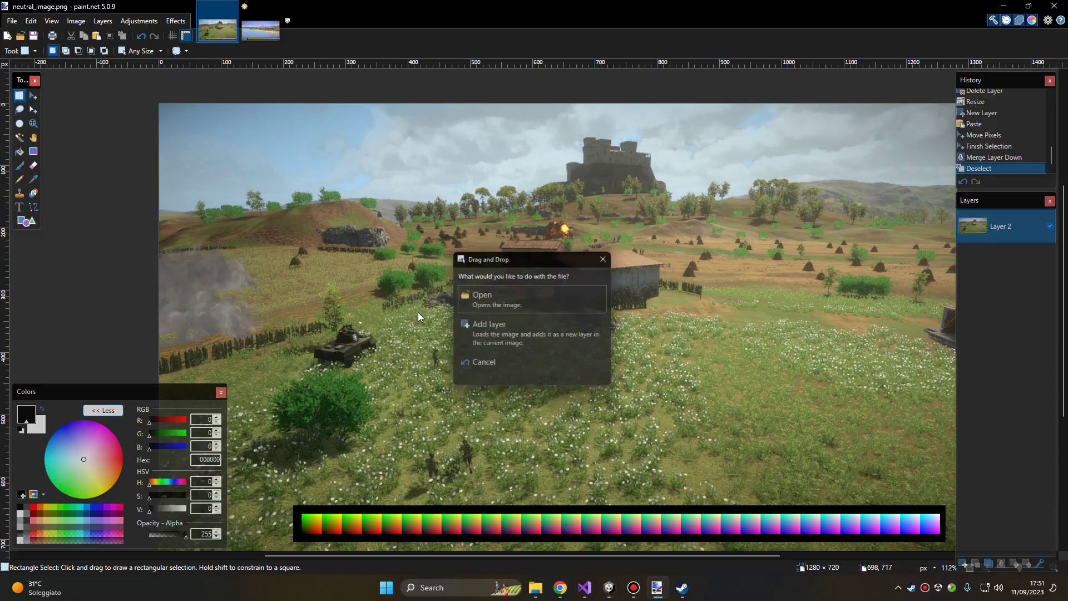
left_click(490, 300)
Select the entire LUT texture and start a new image
key("ctrl+a")
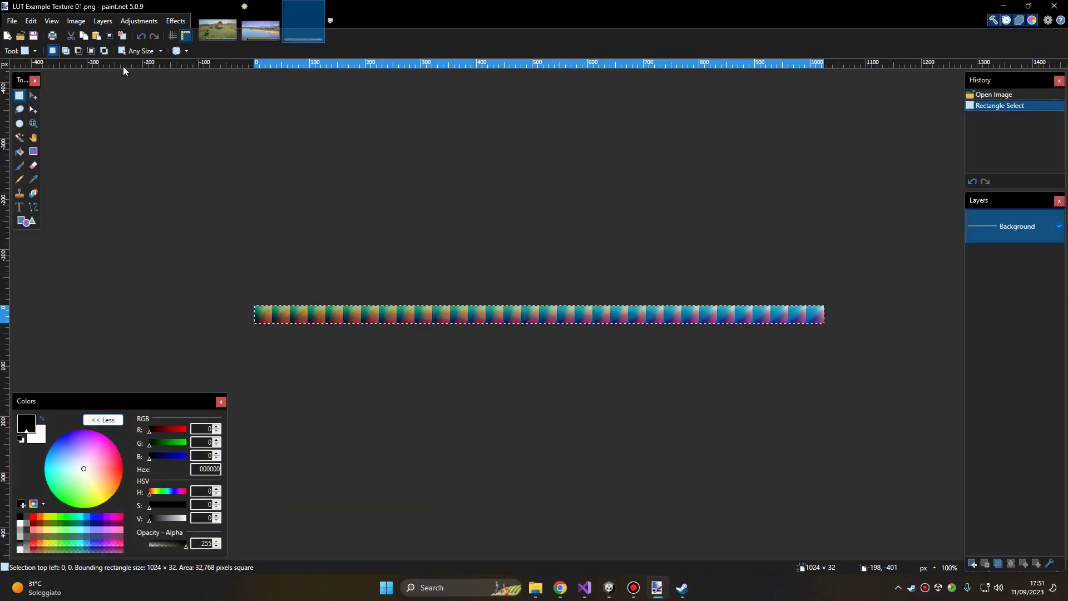
left_click(7, 35)
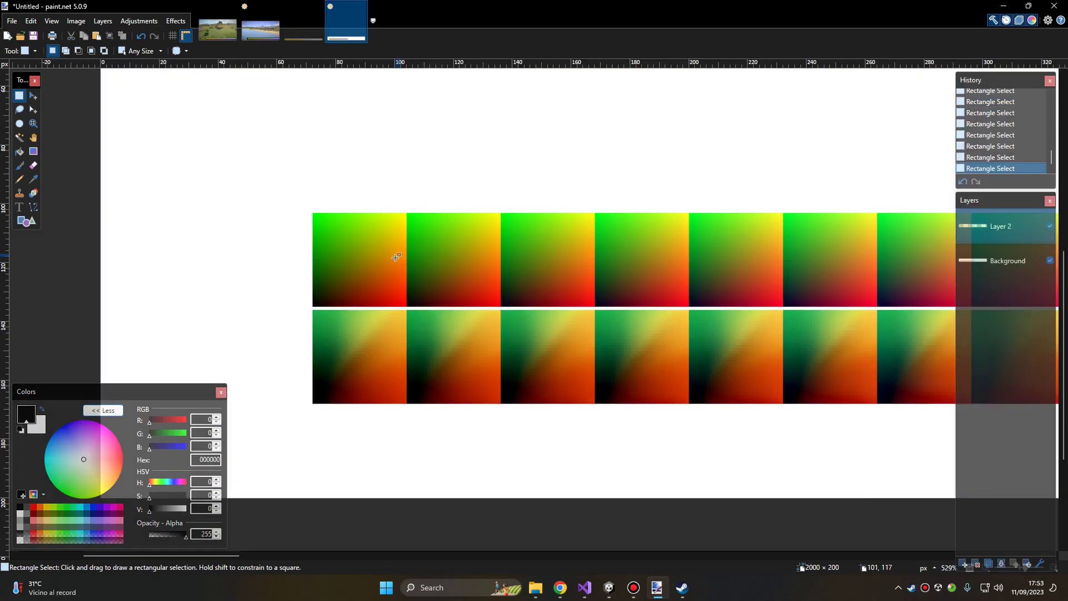
Mark out the upper neutral LUT strip with a rectangular selection about 1089 × 48 px
key("ctrl+0")
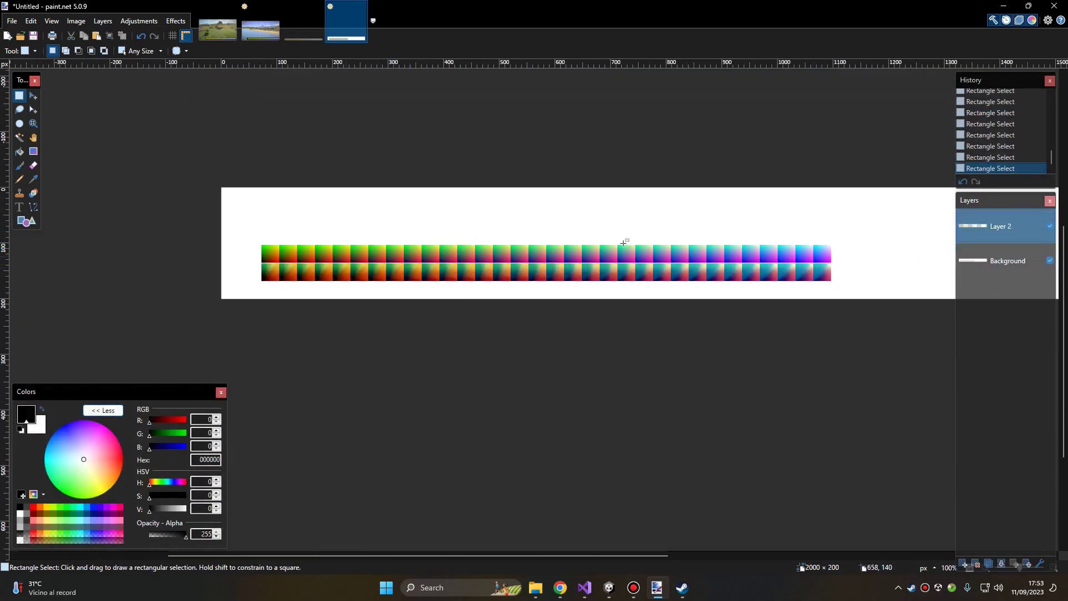
left_click_drag(248, 235, 854, 262)
scroll(268, 262, "up", 5, "ctrl")
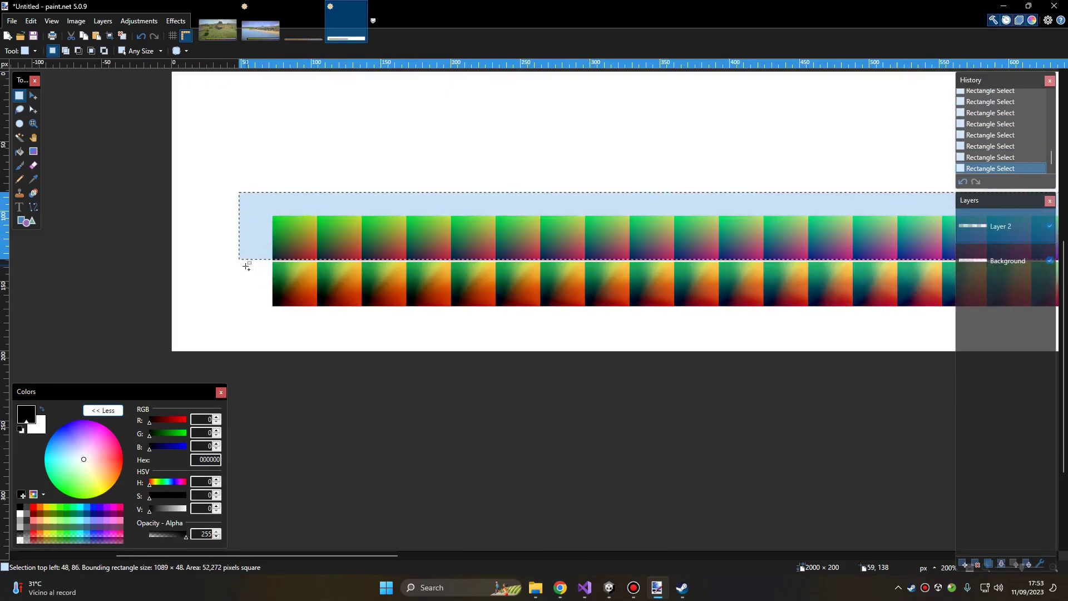
scroll(284, 230, "down", 5, "ctrl")
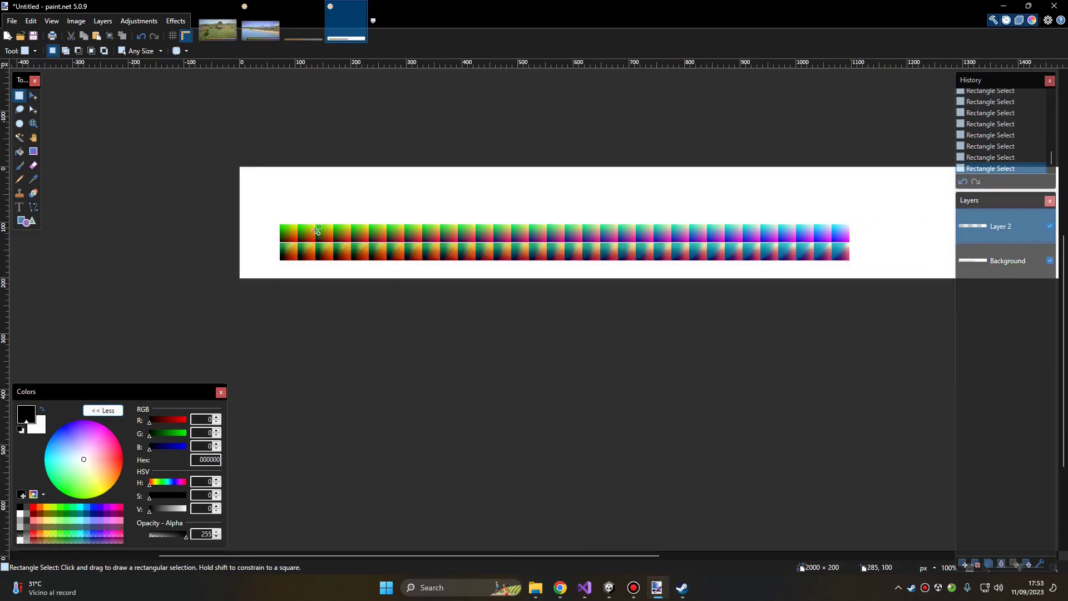
left_click_drag(249, 217, 881, 242)
scroll(262, 250, "up", 10, "ctrl")
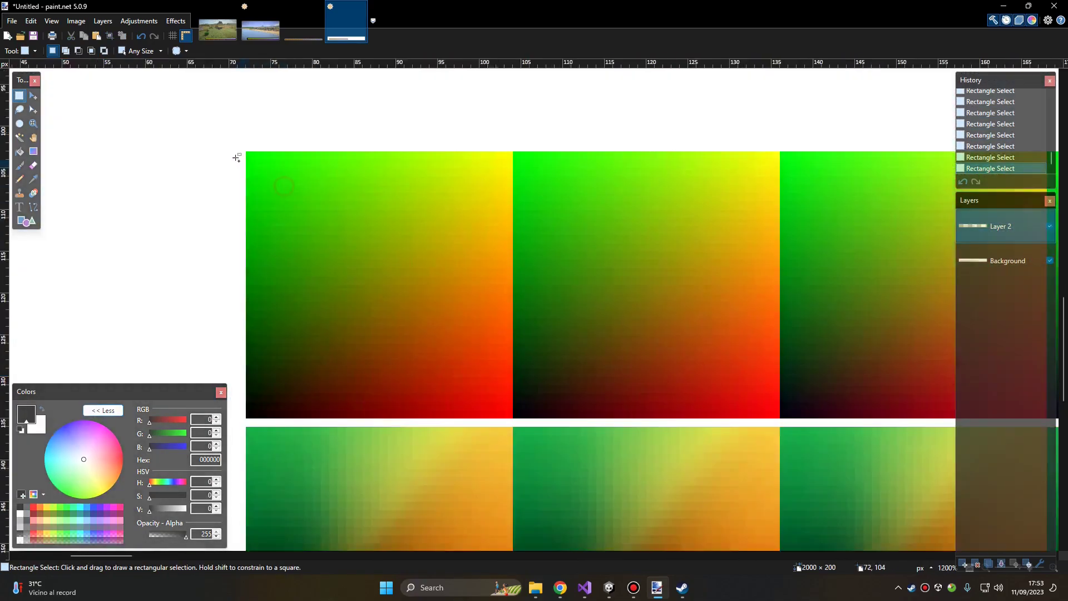
Pencil seven single black pixels along the top row of the upper strip's first tile
scroll(236, 158, "up", 2, "ctrl")
left_click(20, 179)
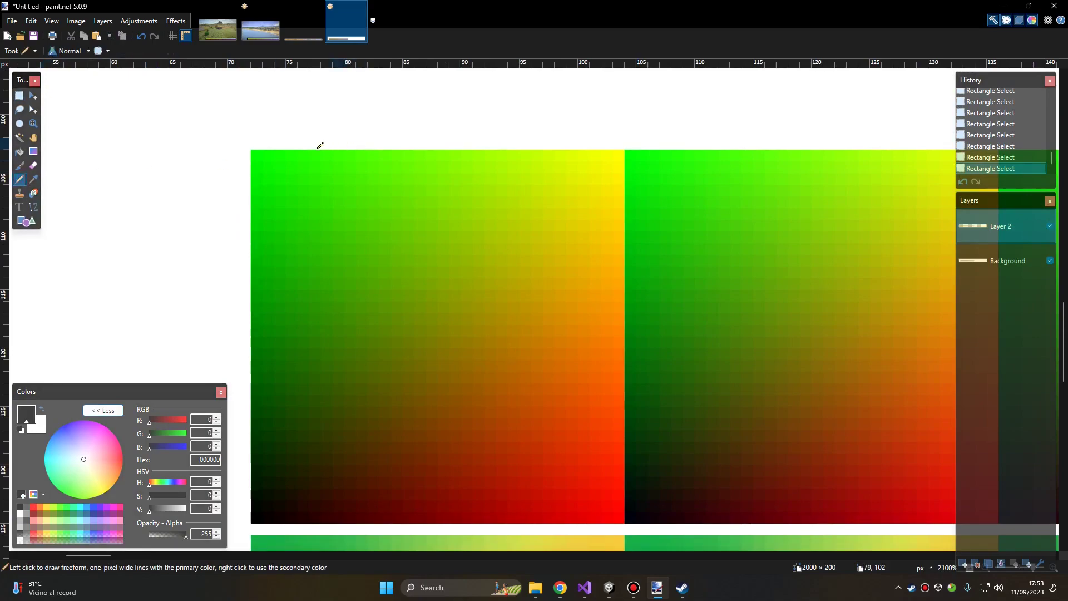
left_click(259, 154)
left_click(268, 154)
left_click(280, 154)
left_click(304, 154)
left_click(315, 154)
left_click(327, 156)
left_click(339, 155)
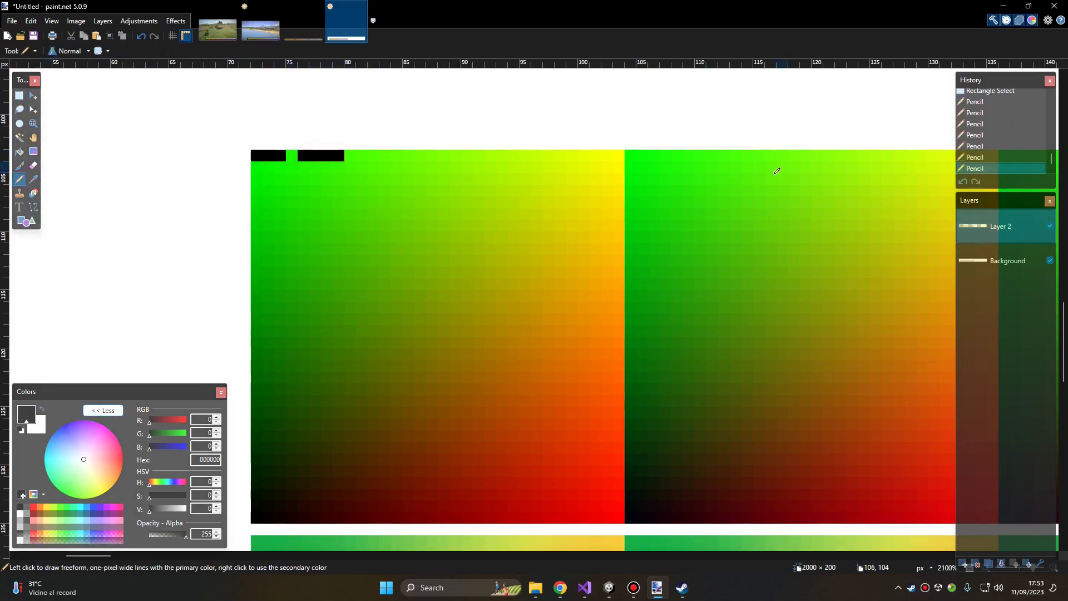
Undo all the pencil pixels drawn along the first tile's top row
key("ctrl+z")
key("ctrl+z")
key("ctrl+z")
key("ctrl+z")
key("ctrl+z")
key("ctrl+z")
key("ctrl+z")
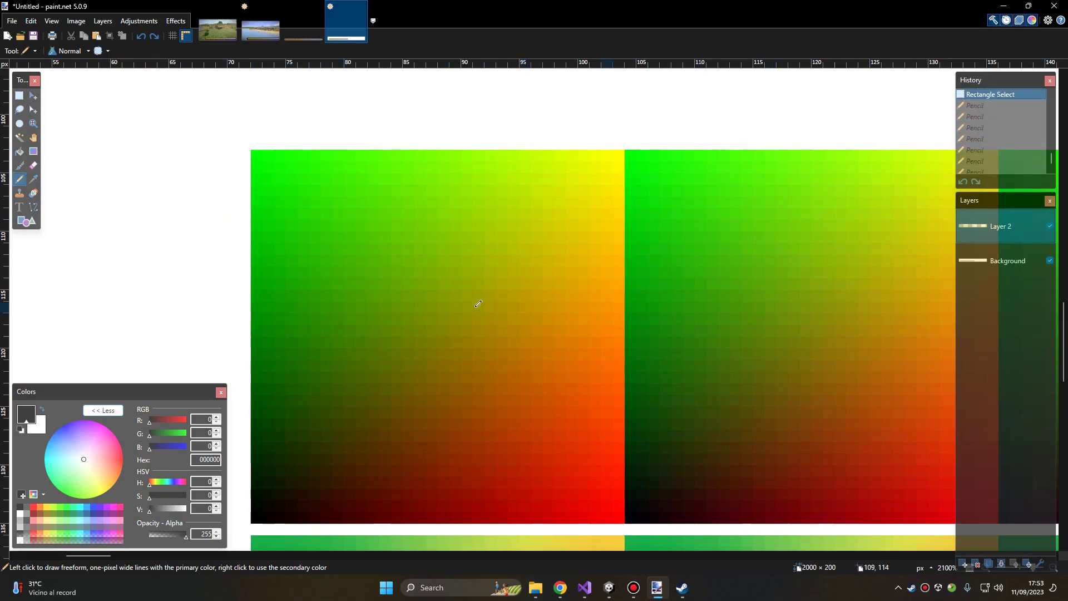
Pencil single black pixels at scattered spots on the fourth to seventh tiles of the upper strip
scroll(493, 309, "down", 5, "ctrl")
scroll(625, 251, "down", 4, "ctrl")
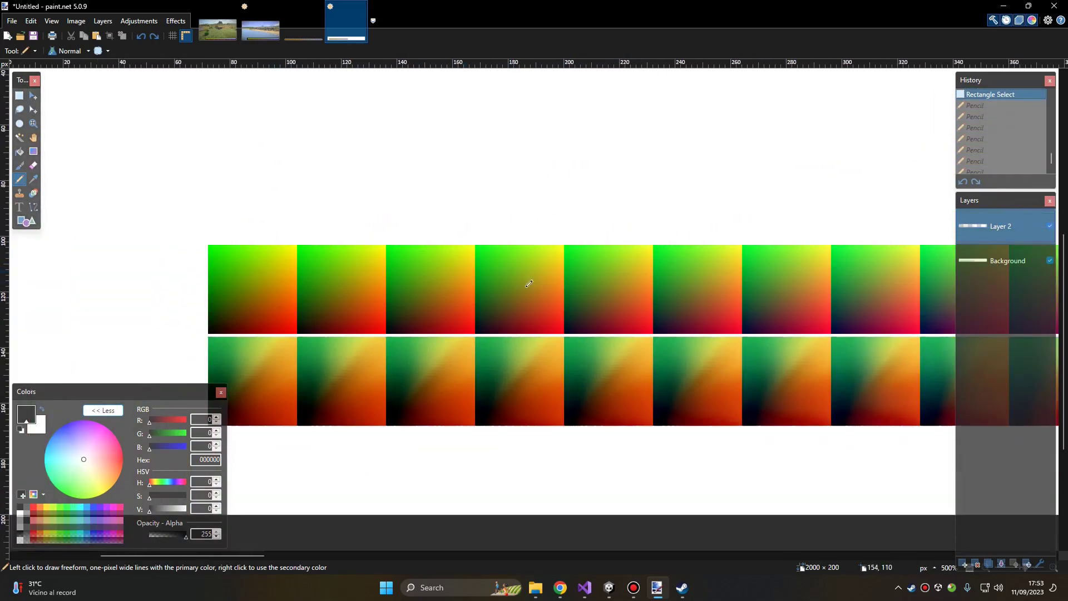
key("ctrl+y")
key("ctrl+y")
key("ctrl+y")
key("ctrl+y")
key("ctrl+y")
key("ctrl+y")
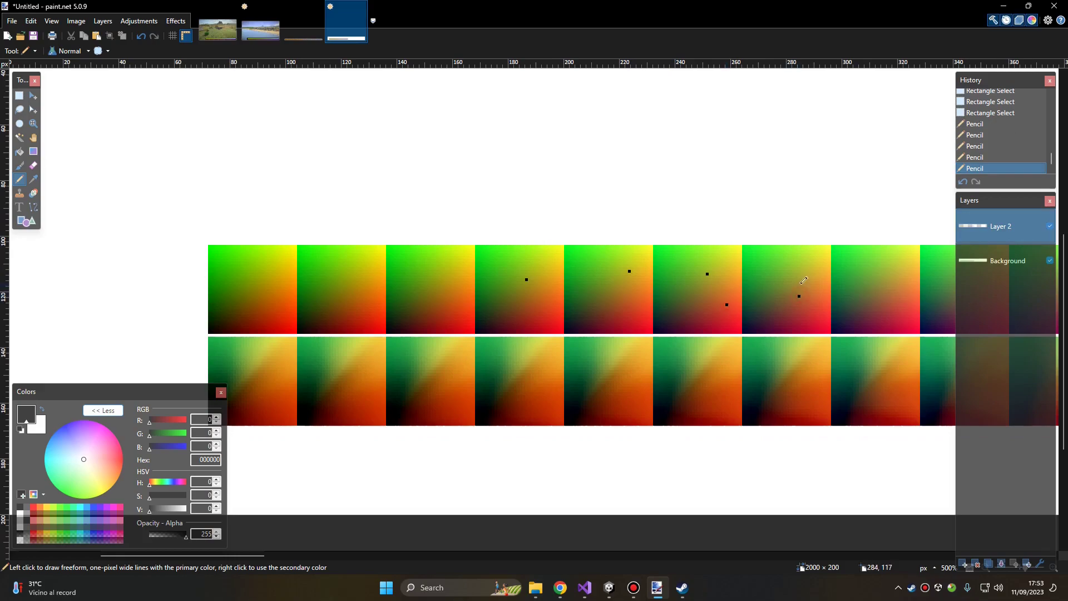
Undo the scattered pencil dots on the upper strip
key("ctrl+z")
key("ctrl+z")
key("ctrl+z")
key("ctrl+z")
key("ctrl+z")
key("ctrl+z")
Examine how the tiles of the neutral upper strip line up with those of the graded lower strip from end to end
scroll(731, 262, "down", 3, "ctrl")
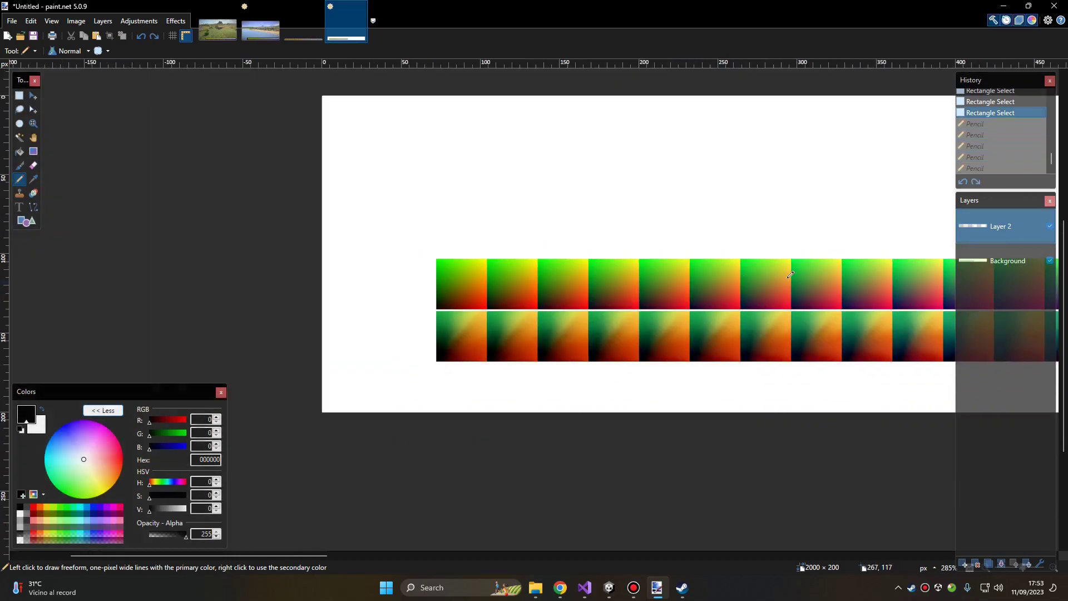
scroll(401, 262, "up", 6, "ctrl")
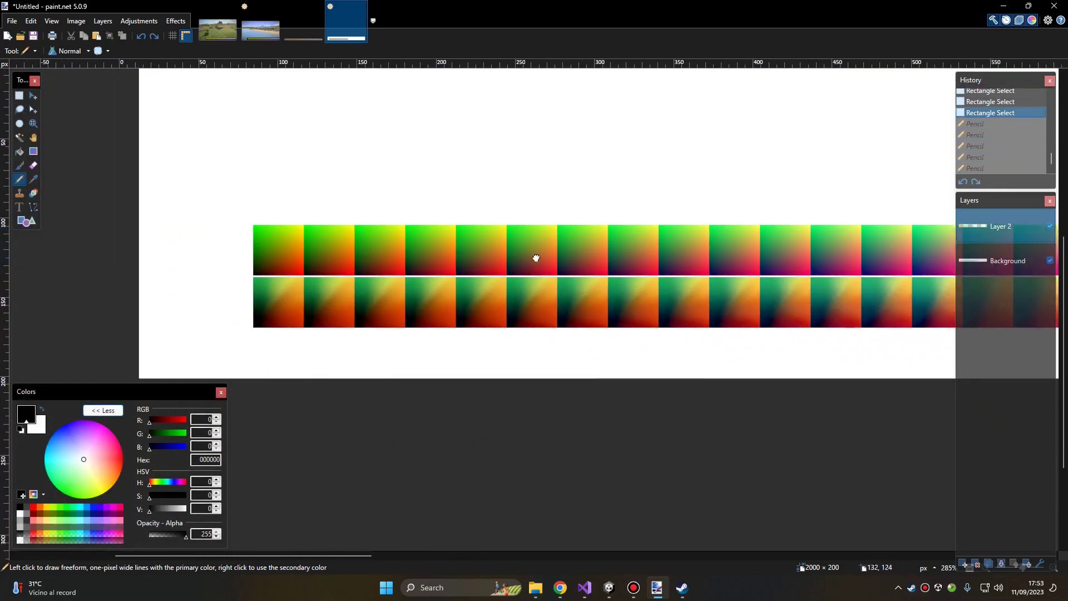
scroll(589, 239, "down", 5, "ctrl")
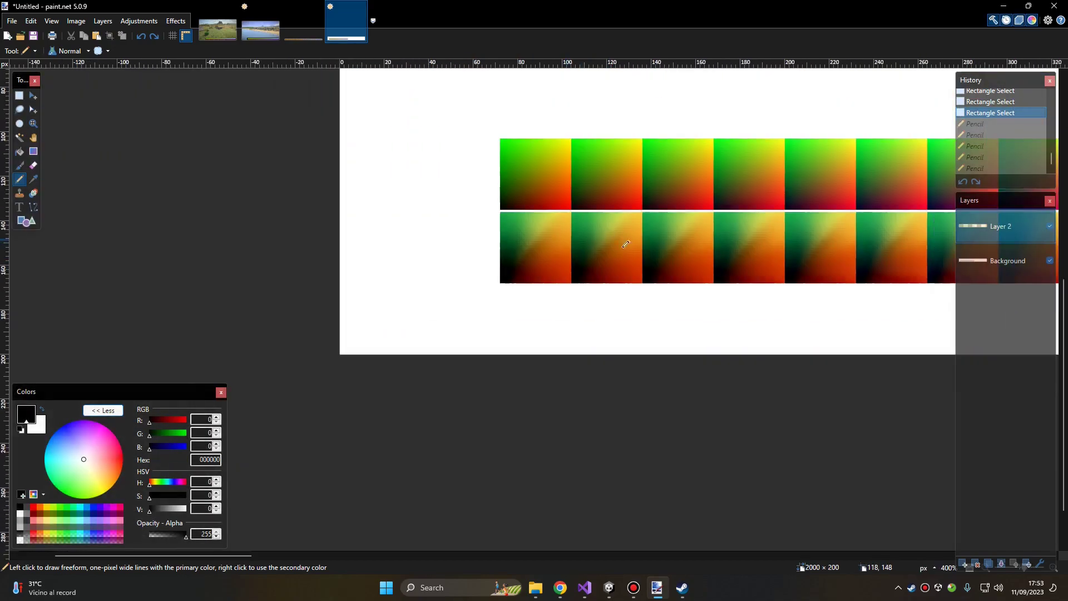
scroll(722, 266, "down", 1, "ctrl")
scroll(696, 231, "up", 5, "ctrl")
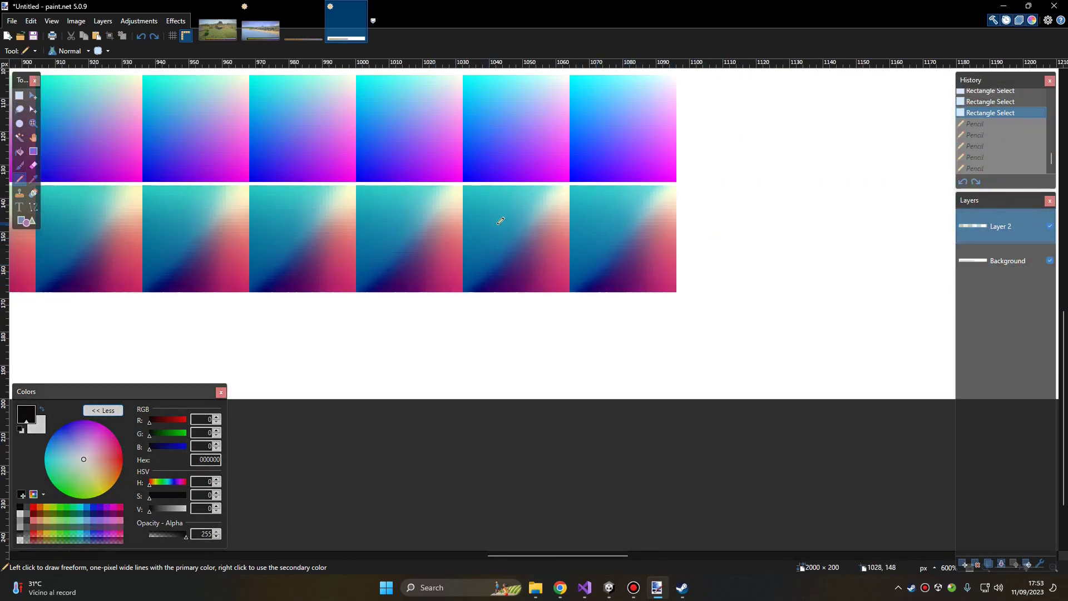
scroll(450, 209, "up", 2)
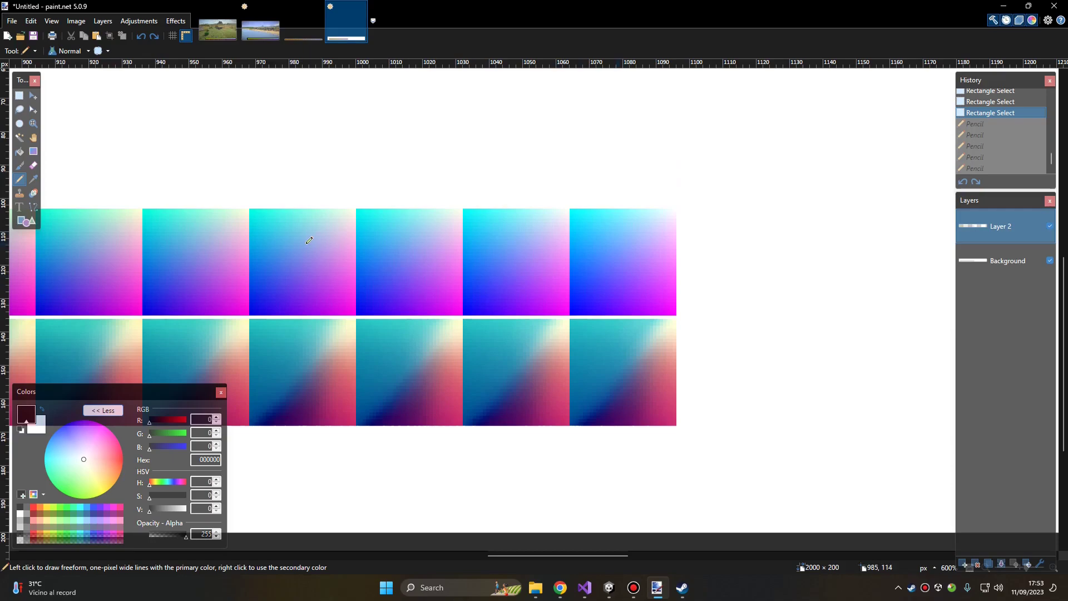
scroll(301, 251, "left", 5, "shift")
scroll(297, 256, "left", 14, "shift")
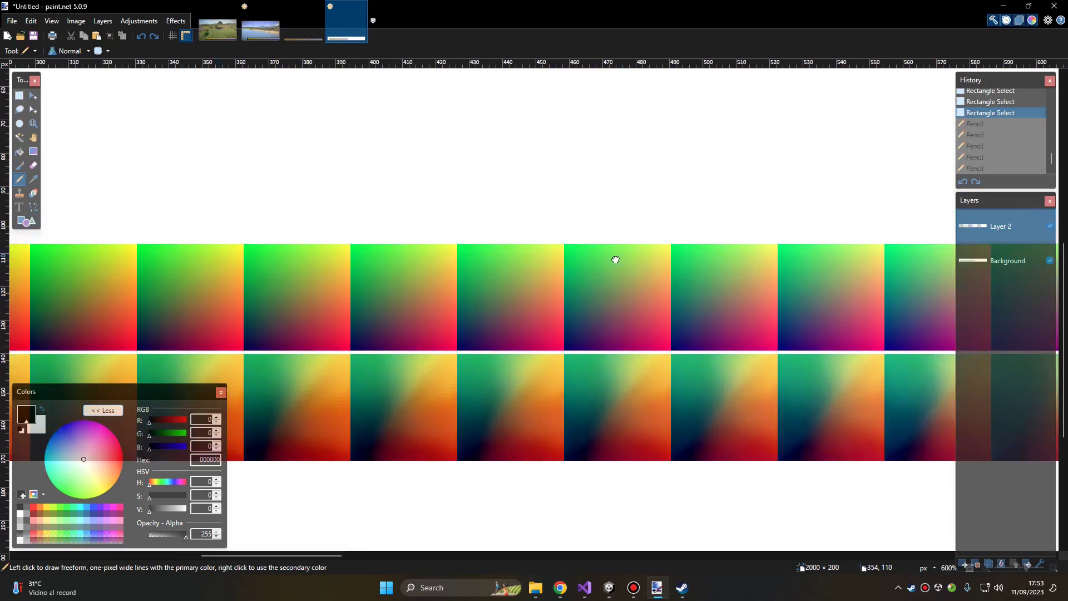
scroll(316, 240, "up", 3, "ctrl")
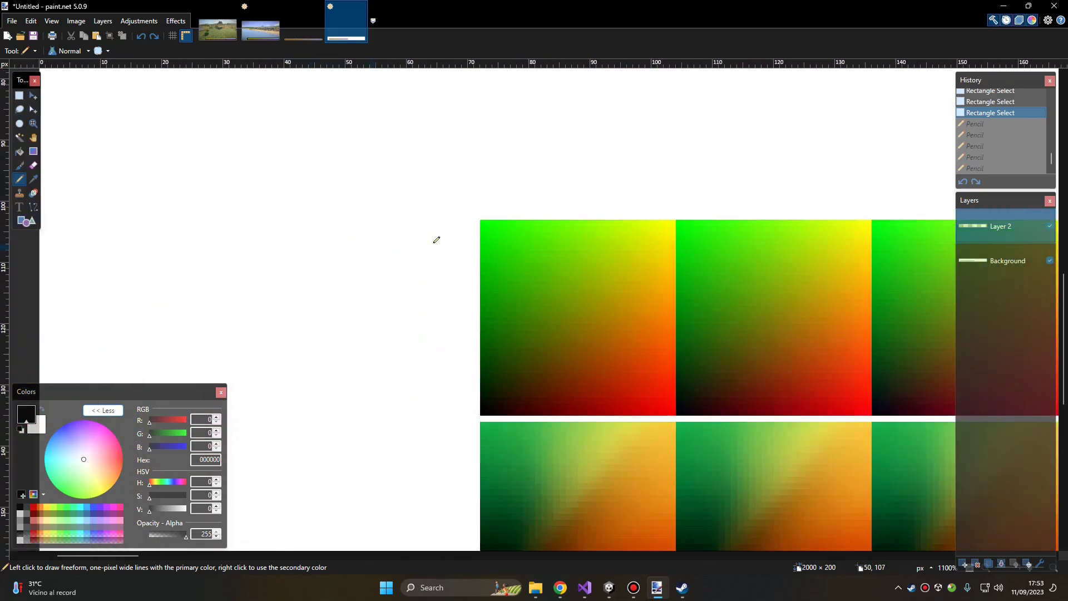
Pencil the corner pixel at the start of the upper strip black, and undo the mark
left_click(485, 218)
scroll(484, 217, "up", 4, "ctrl")
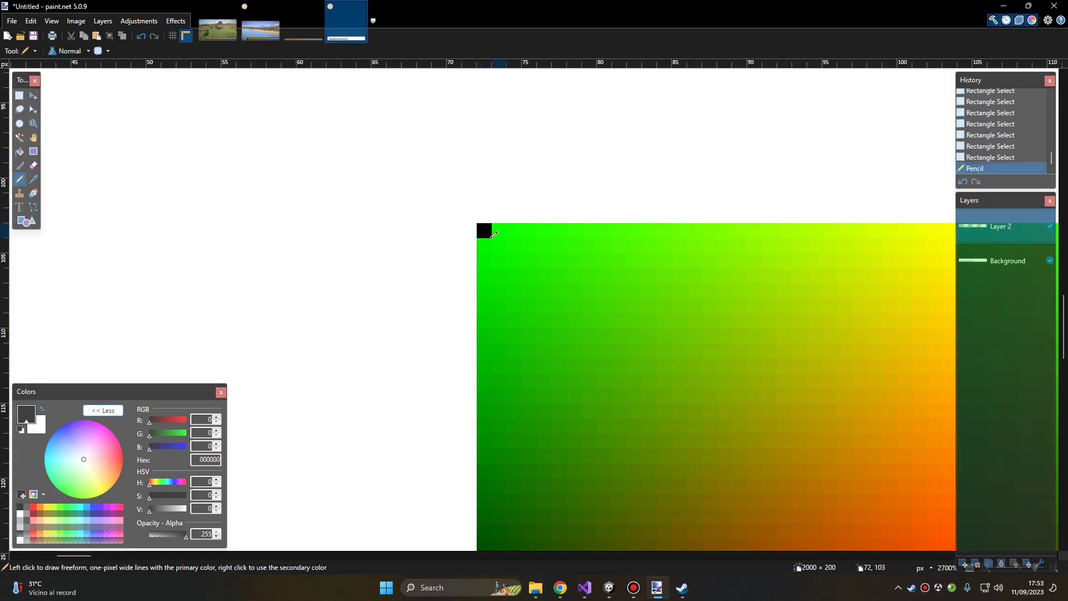
key("ctrl+z")
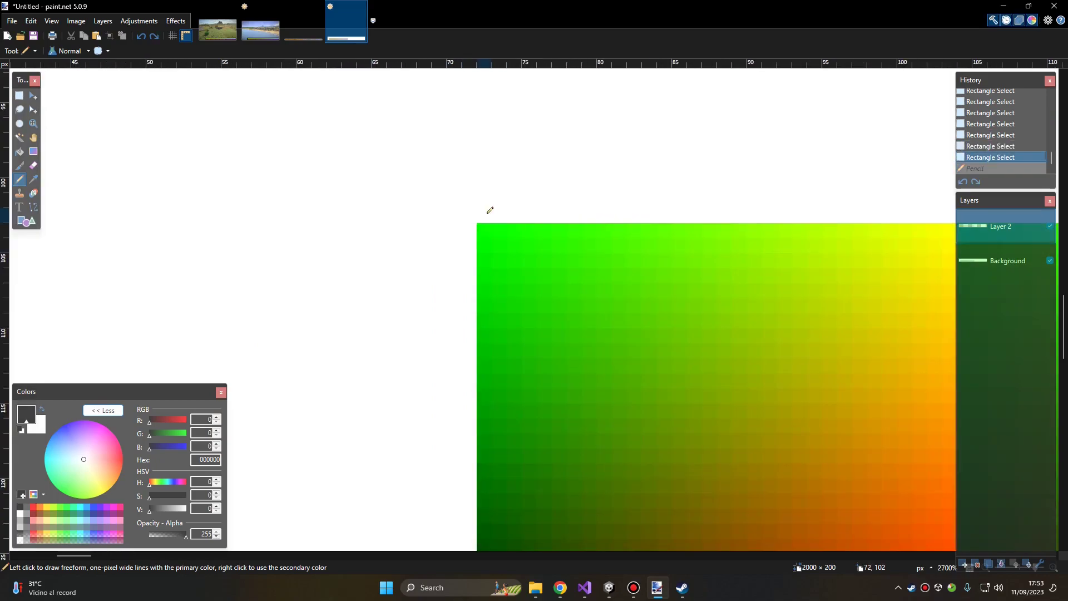
Pencil a black frame around the lower strip's first pixel, fill that pixel, and undo both marks
scroll(497, 222, "down", 1)
scroll(495, 226, "down", 5)
mouse_move(488, 340)
left_mouse_down()
mouse_move(470, 312)
mouse_move(498, 312)
mouse_move(499, 340)
left_mouse_up()
left_click(484, 326)
key("ctrl+z")
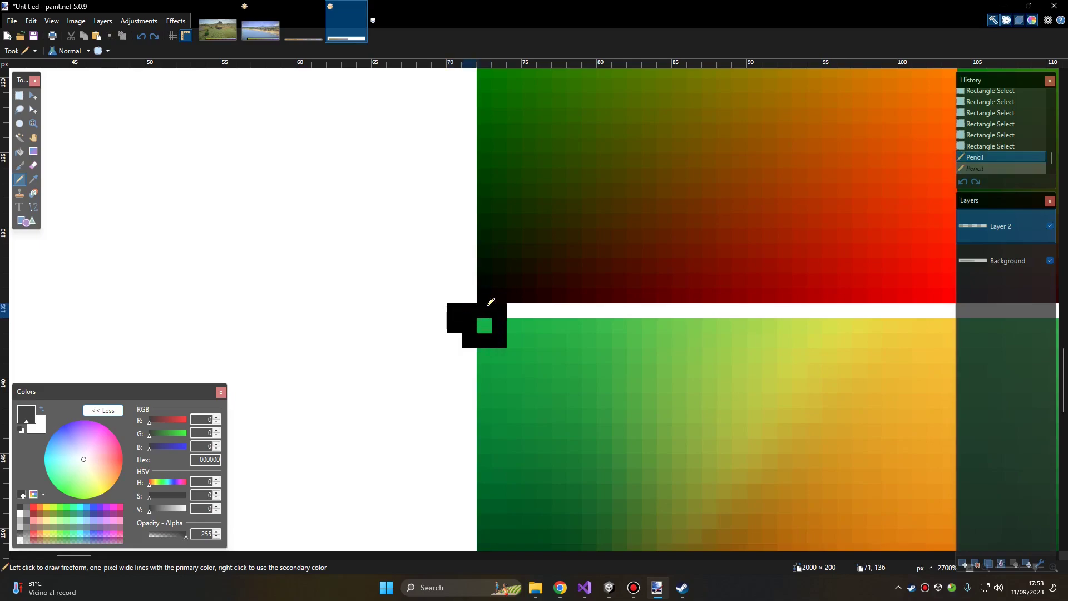
scroll(485, 329, "down", 3, "ctrl")
key("ctrl+z")
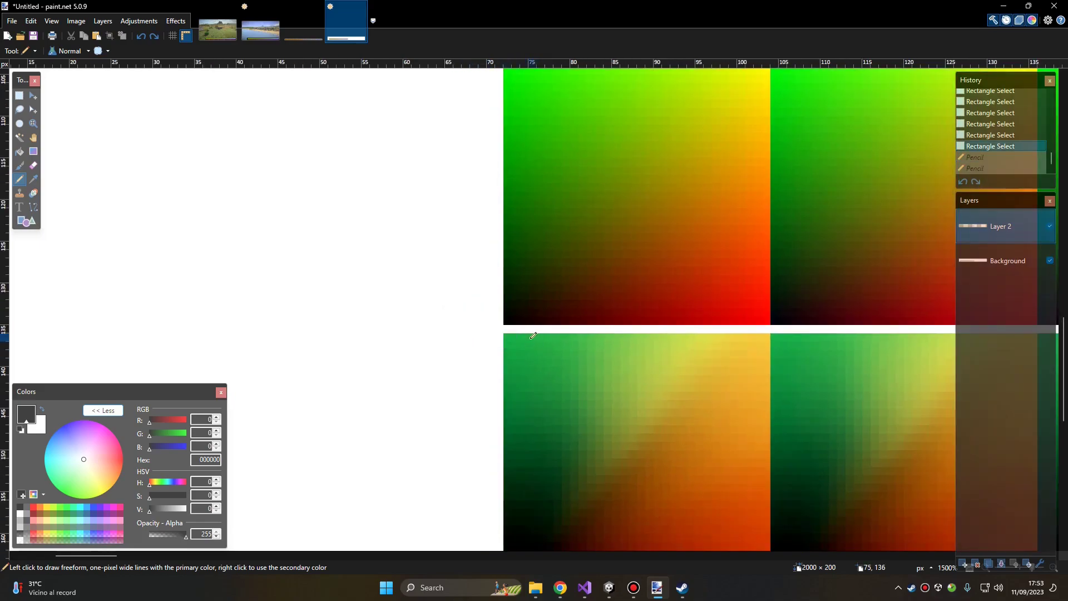
Mark the second top-row pixel of the first upper tile in black, compare it with the lower strip, and undo the mark
scroll(523, 240, "down", 4, "ctrl")
scroll(556, 229, "up", 7, "ctrl")
left_click(511, 233)
scroll(529, 222, "down", 6)
scroll(557, 220, "up", 7)
key("ctrl+z")
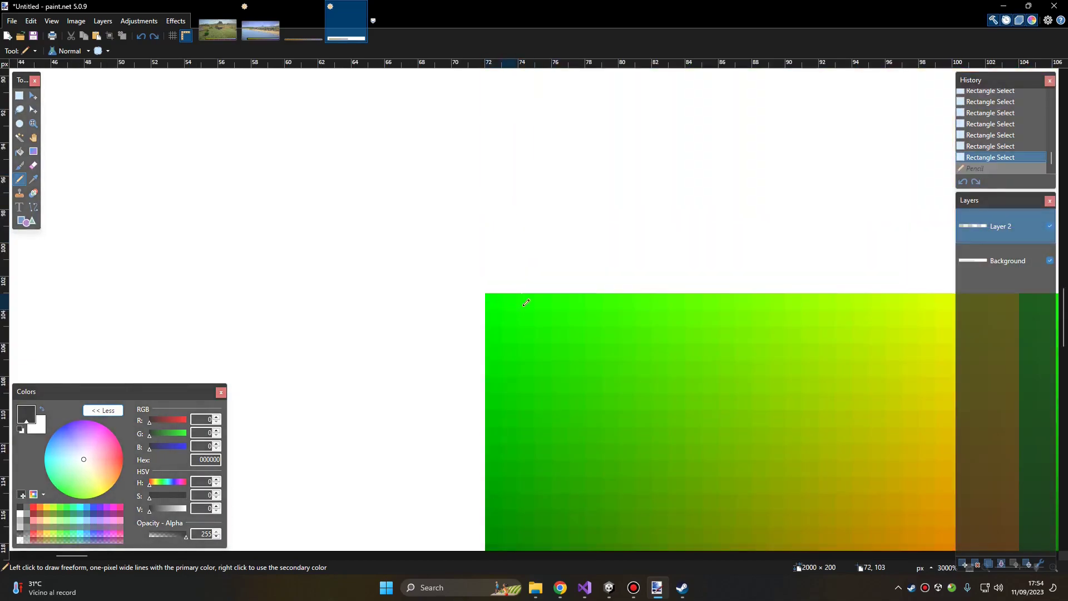
Mark the second top-row pixel of the upper strip and its counterpart in the lower strip in black, undoing every mark
left_click(511, 298)
key("ctrl+z")
left_click(510, 299)
key("ctrl+z")
left_click(510, 301)
scroll(523, 297, "down", 8)
left_click(510, 252)
key("ctrl+z")
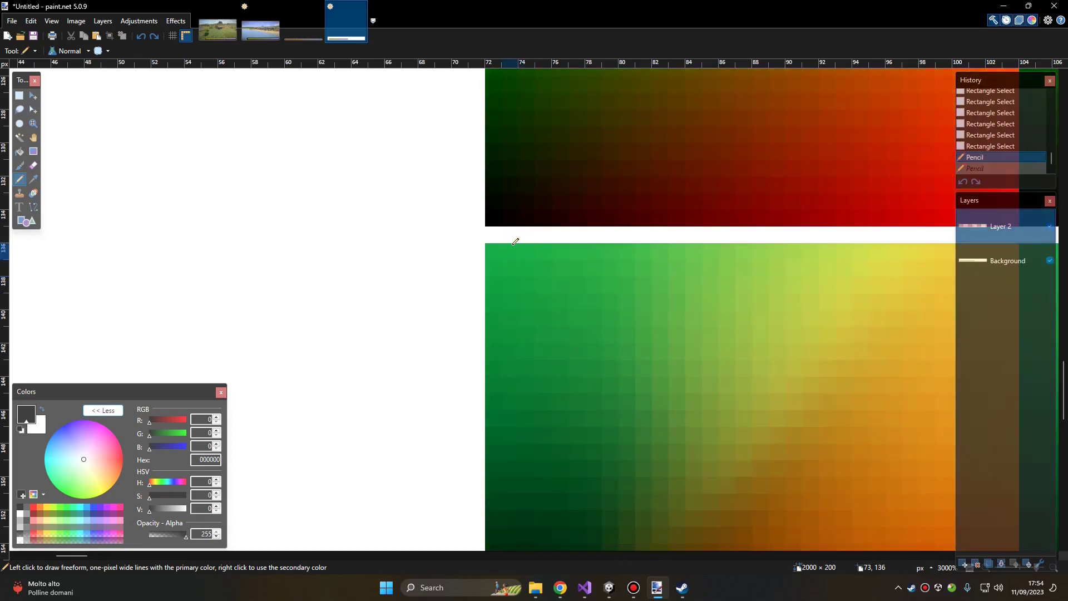
scroll(577, 217, "down", 5, "ctrl")
key("ctrl+z")
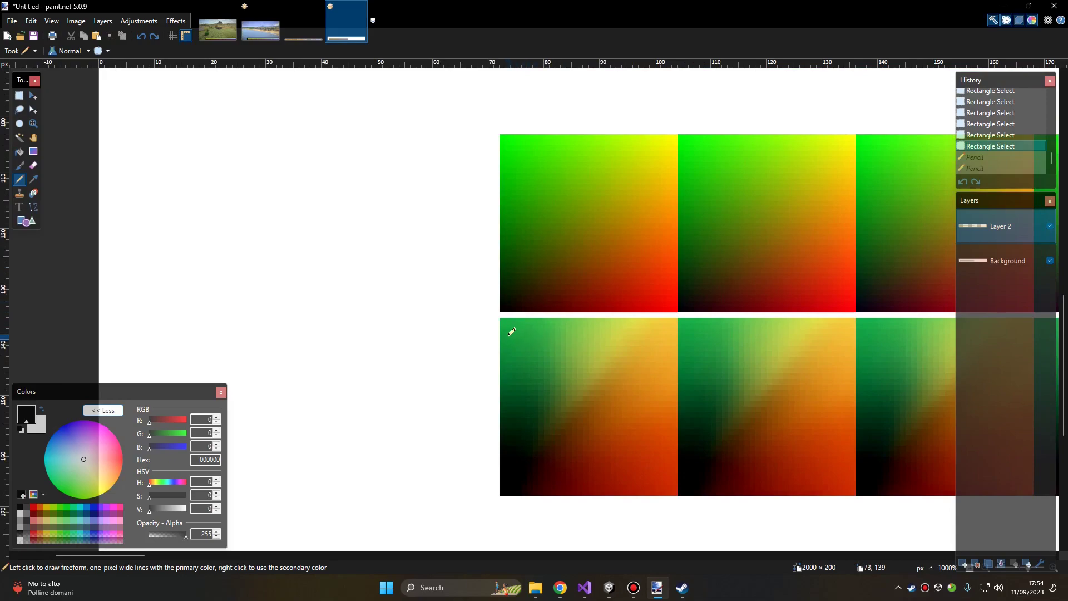
Compare the colours of matching tiles in the neutral and graded LUT strips along their full length
scroll(512, 332, "down", 5, "ctrl")
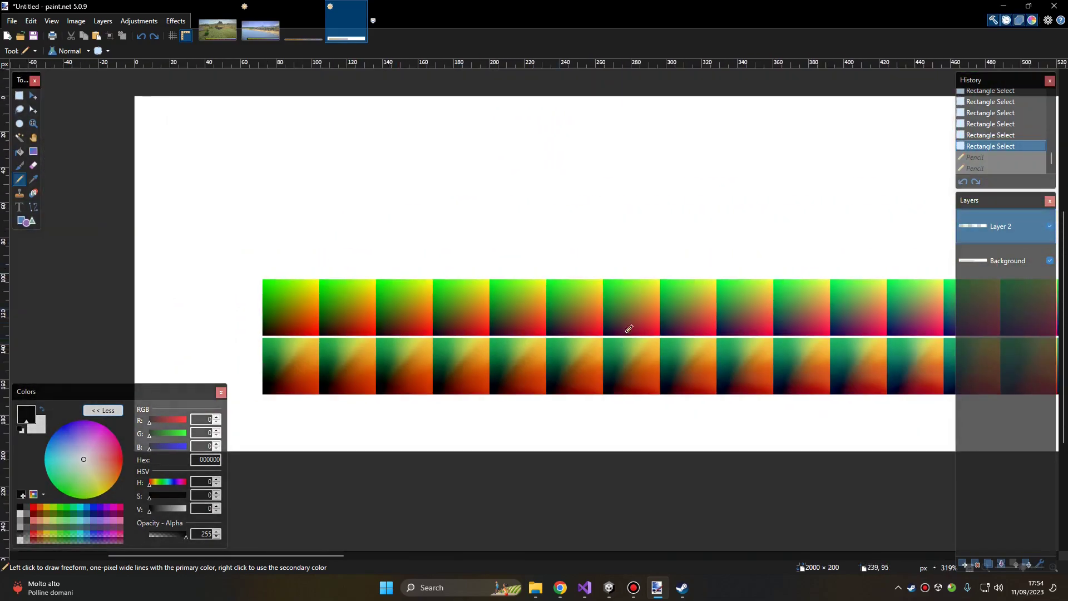
scroll(629, 328, "down", 5, "ctrl")
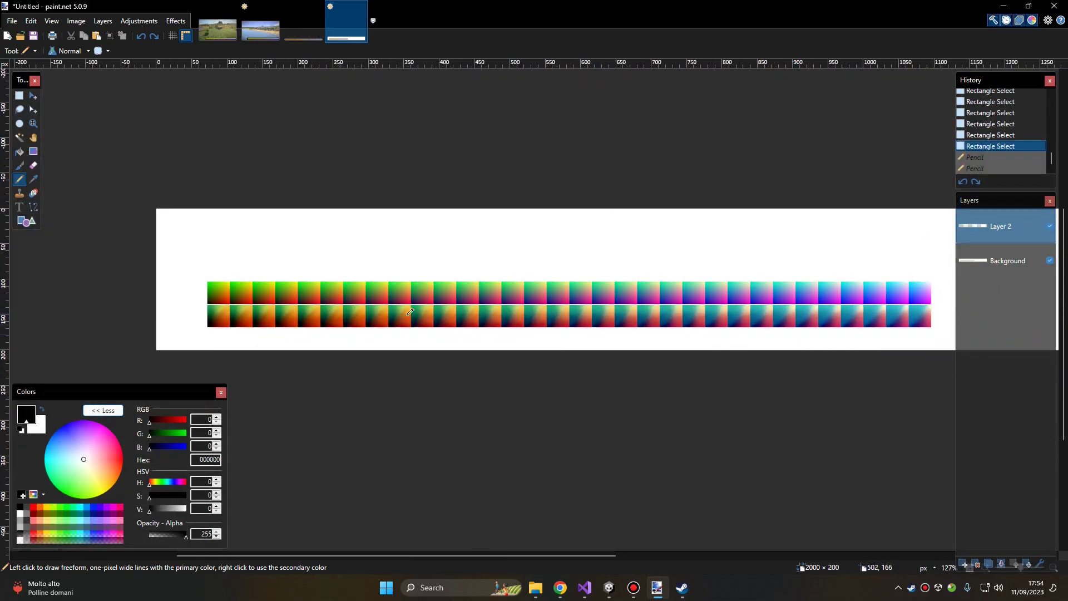
scroll(368, 305, "up", 10, "ctrl")
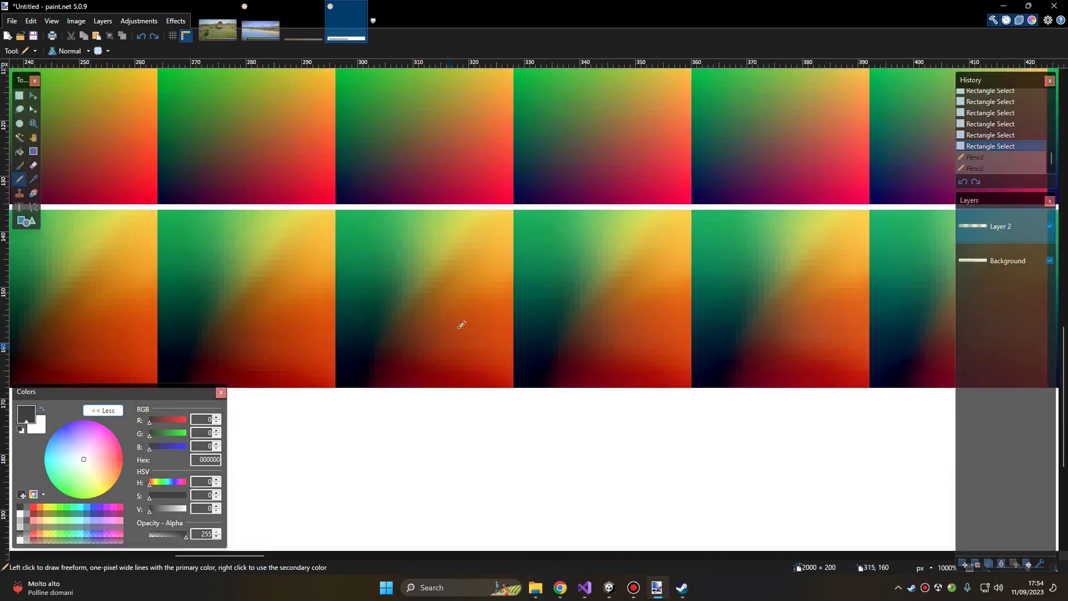
scroll(482, 320, "down", 10, "ctrl")
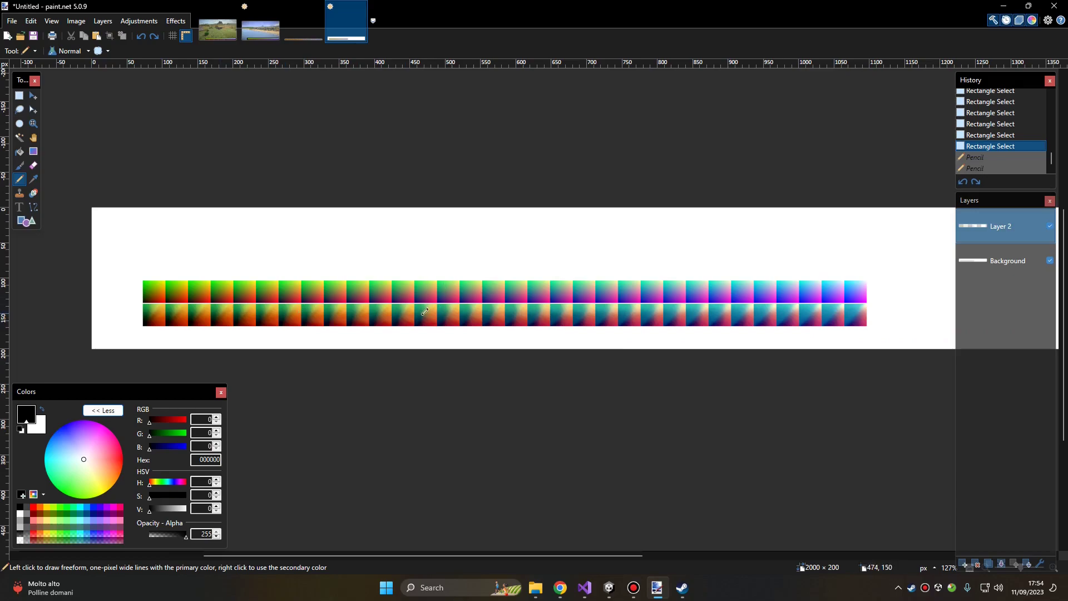
scroll(422, 287, "up", 4, "ctrl")
scroll(428, 312, "left", 10)
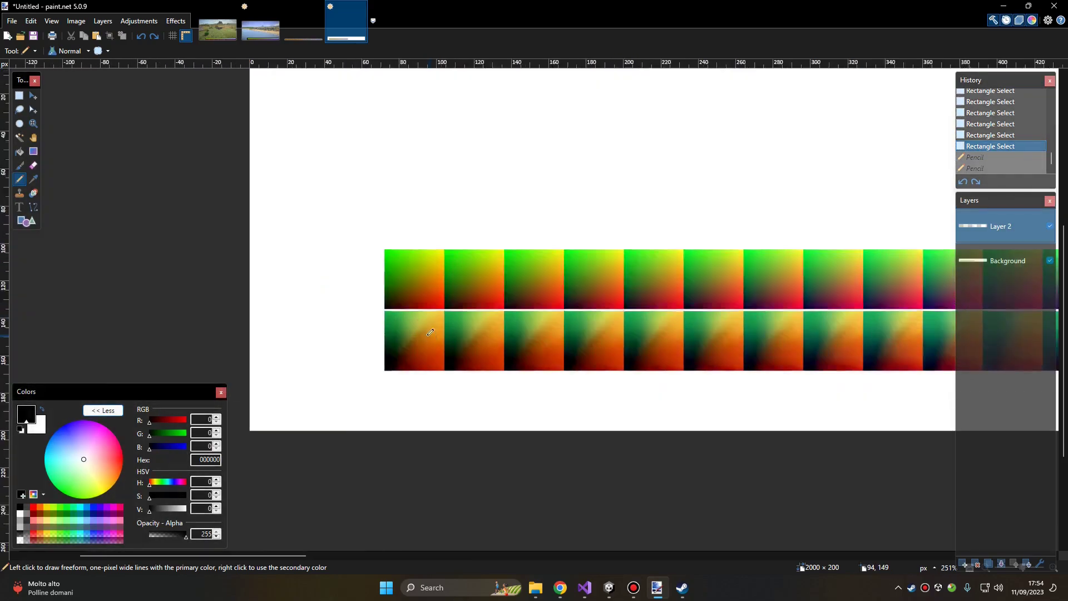
scroll(434, 332, "up", 2, "ctrl")
scroll(644, 297, "down", 3, "ctrl")
scroll(469, 291, "right", 12)
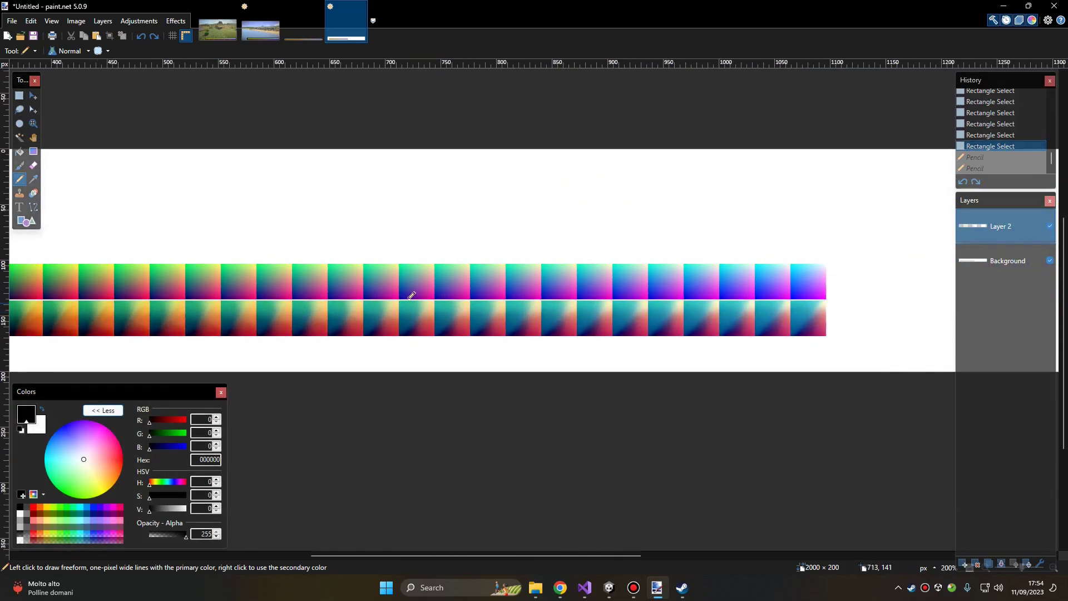
scroll(618, 295, "up", 6, "ctrl")
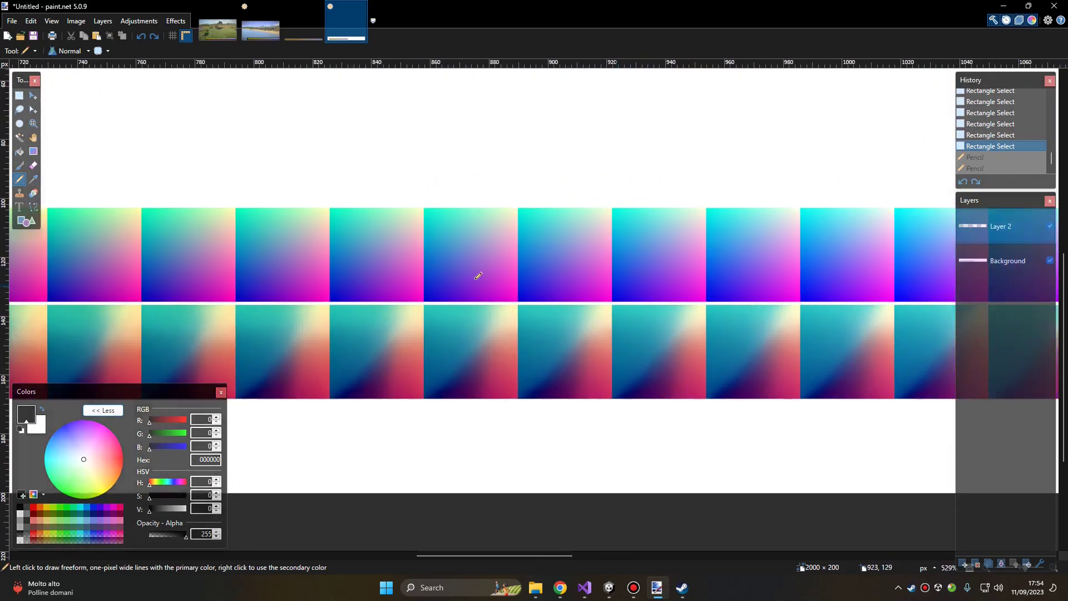
Mark one pixel in a blue-toned upper tile and its counterpart in the lower strip in black, and undo both marks
left_click(580, 237)
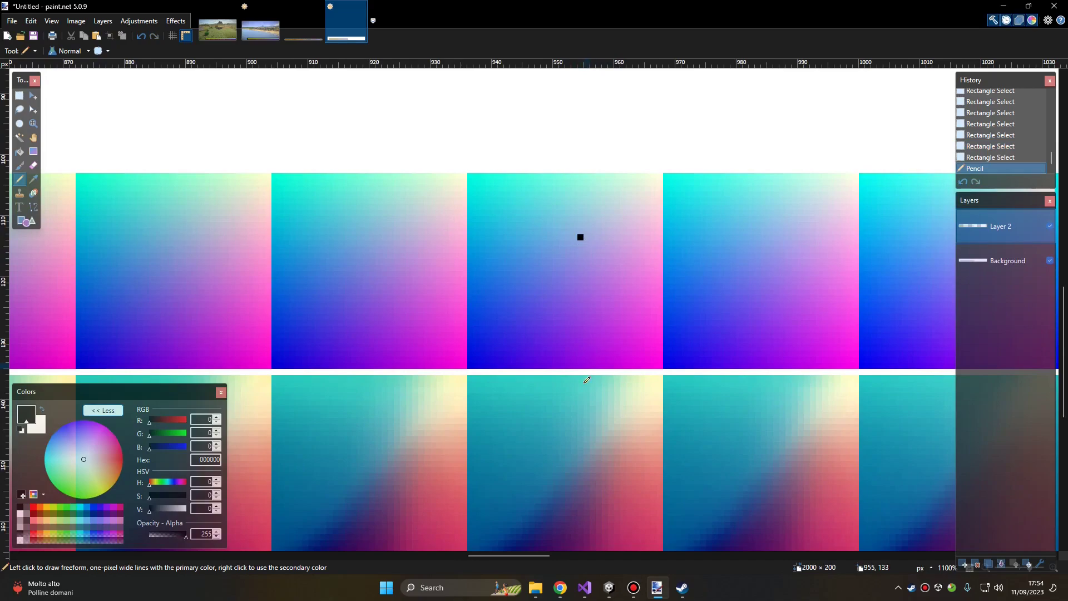
left_click(587, 415)
key("ctrl+z")
key("ctrl+z")
scroll(619, 446, "down", 10, "ctrl")
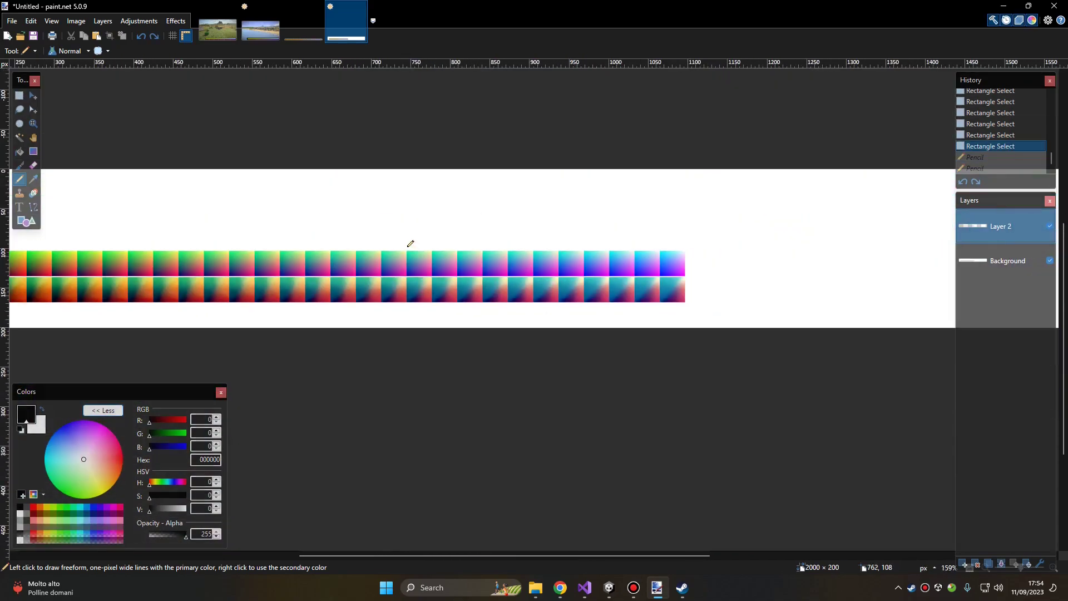
Outline the lower strip and the upper strip in turn with rectangular selections, and clear the selection
left_click(19, 95)
scroll(427, 211, "left", 3)
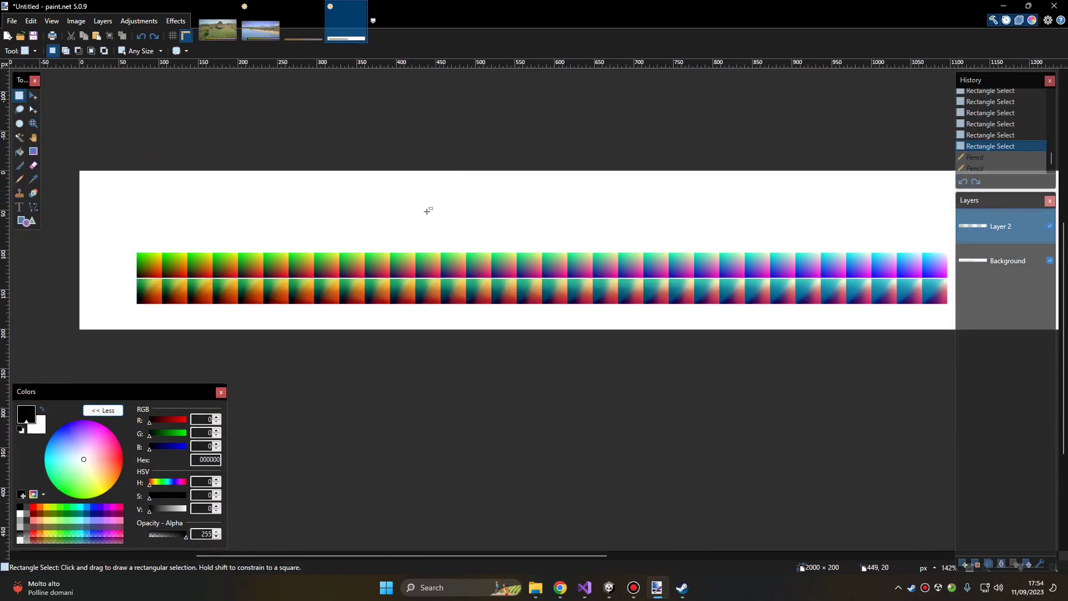
left_click_drag(129, 309, 955, 281)
left_click_drag(132, 248, 211, 273)
left_click_drag(412, 280, 956, 279)
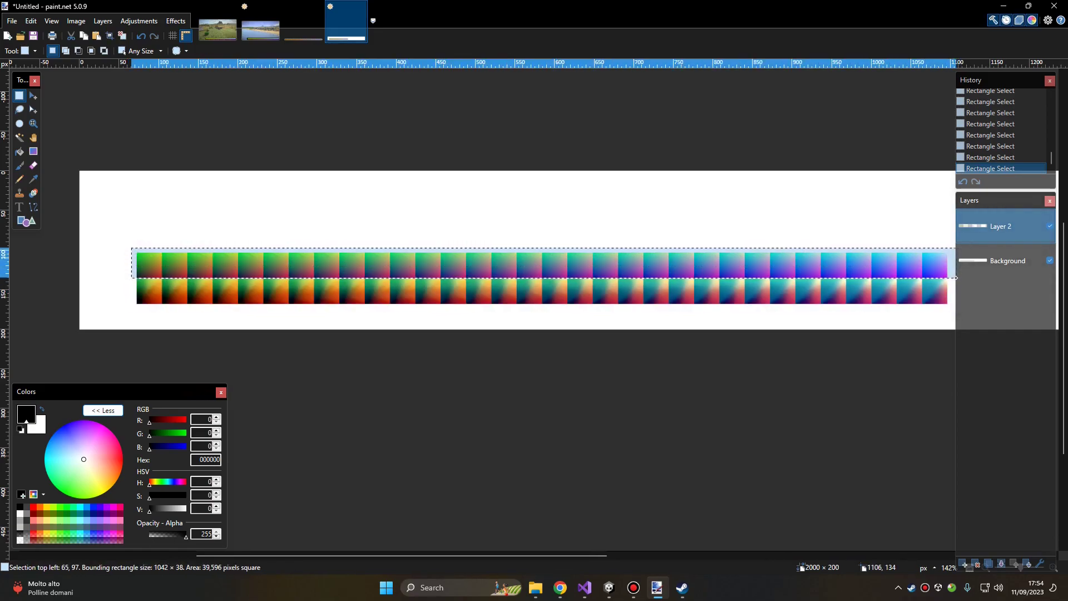
left_click(447, 208)
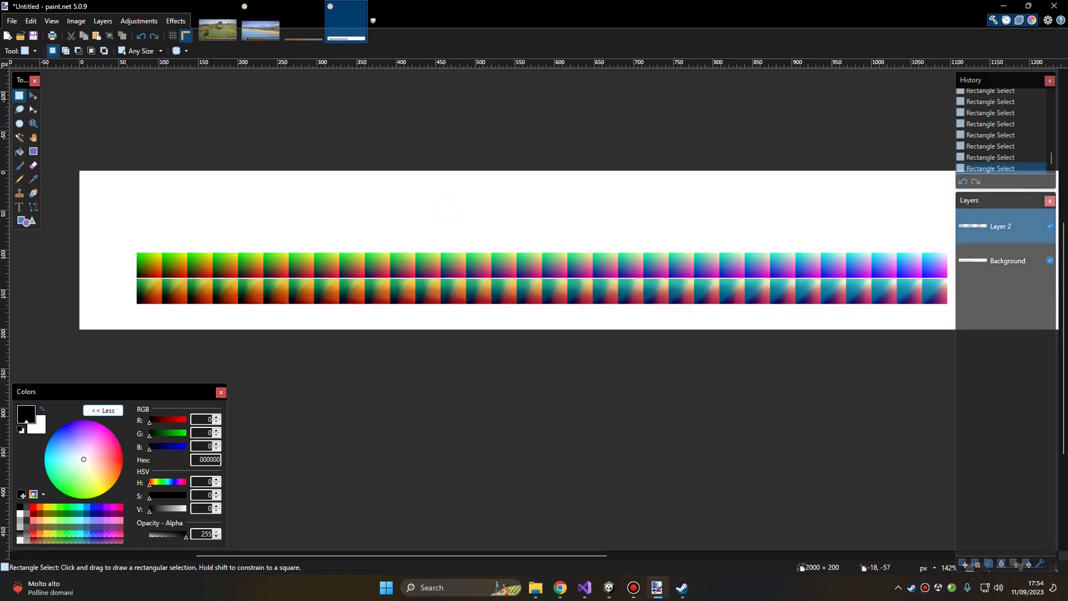
Switch to the browser, open the Easy Red 2 - Color Correction Guide, and examine its example and neutral LUT images
key("alt+Tab")
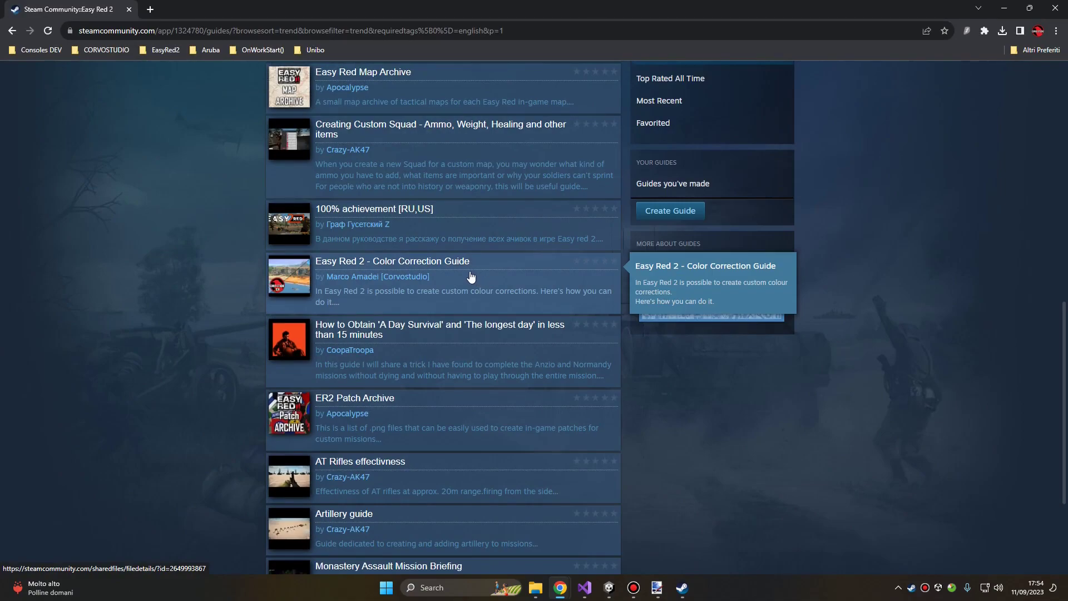
left_click(445, 265)
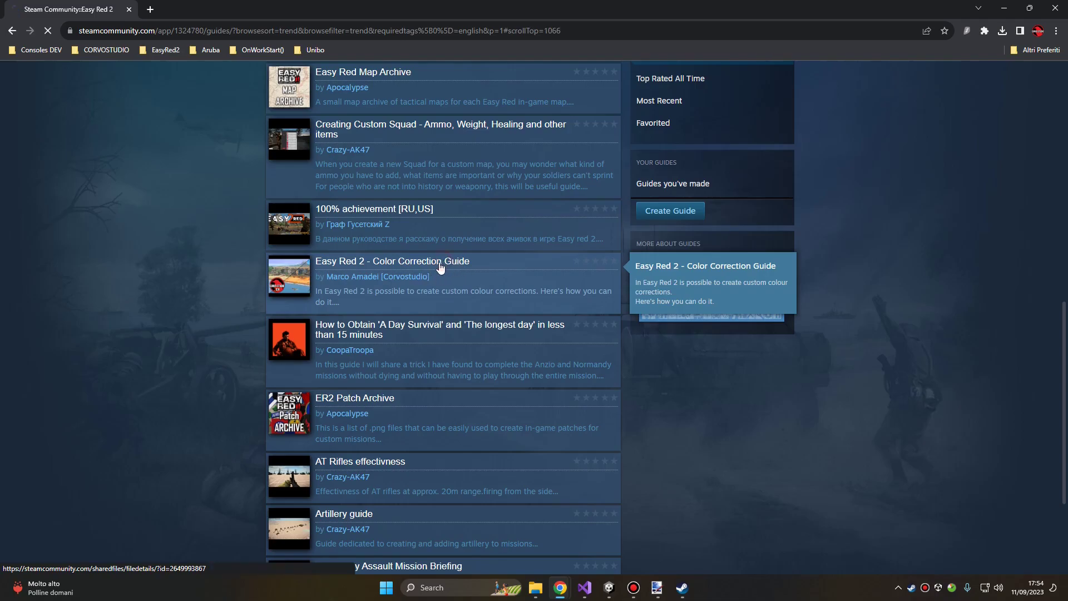
scroll(281, 275, "down", 5)
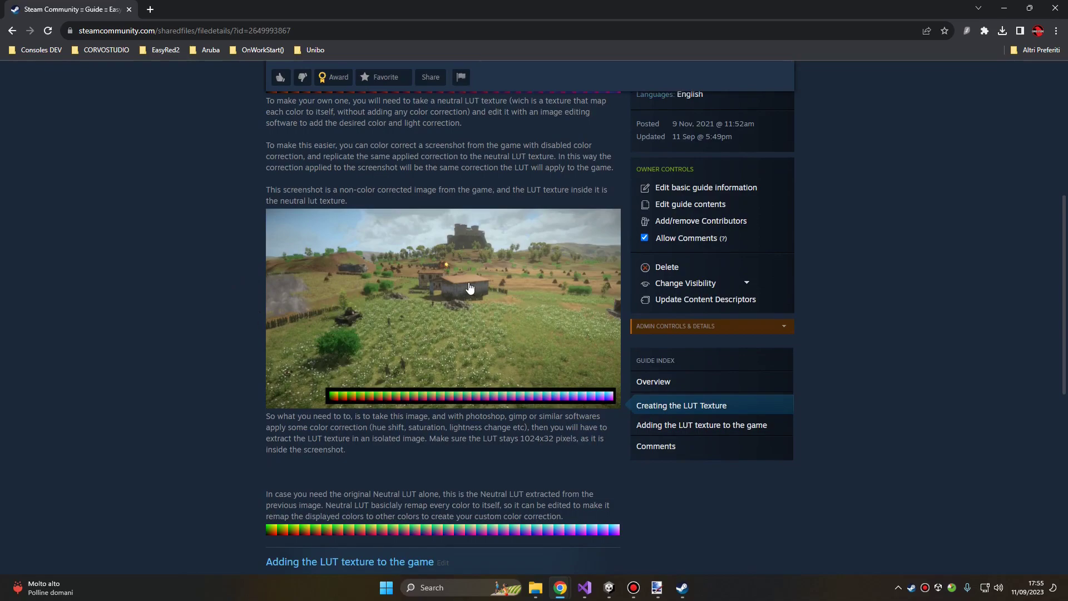
scroll(470, 288, "down", 3)
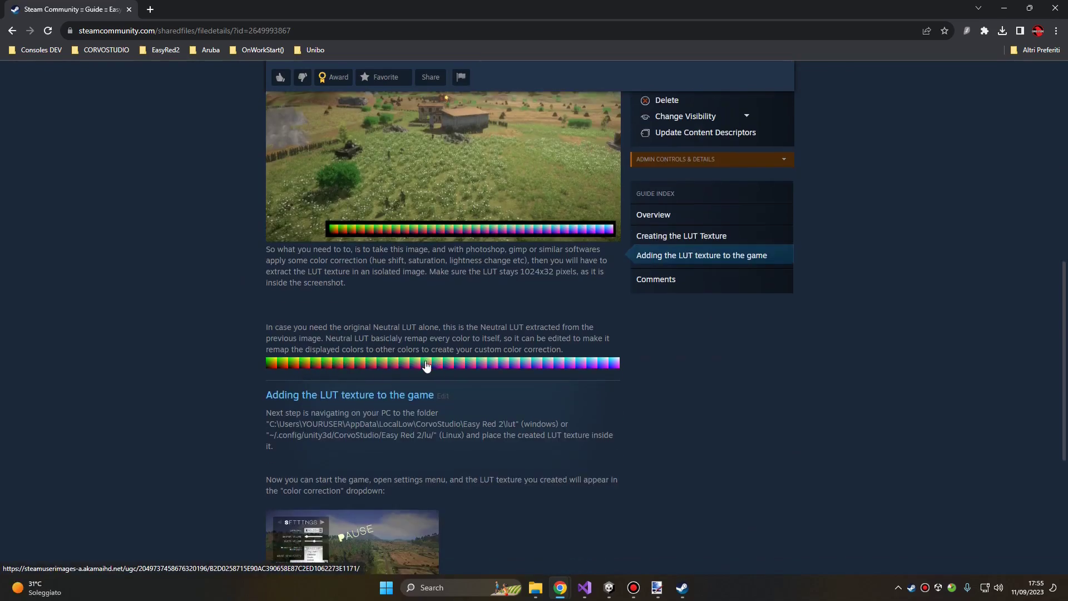
scroll(342, 239, "up", 2)
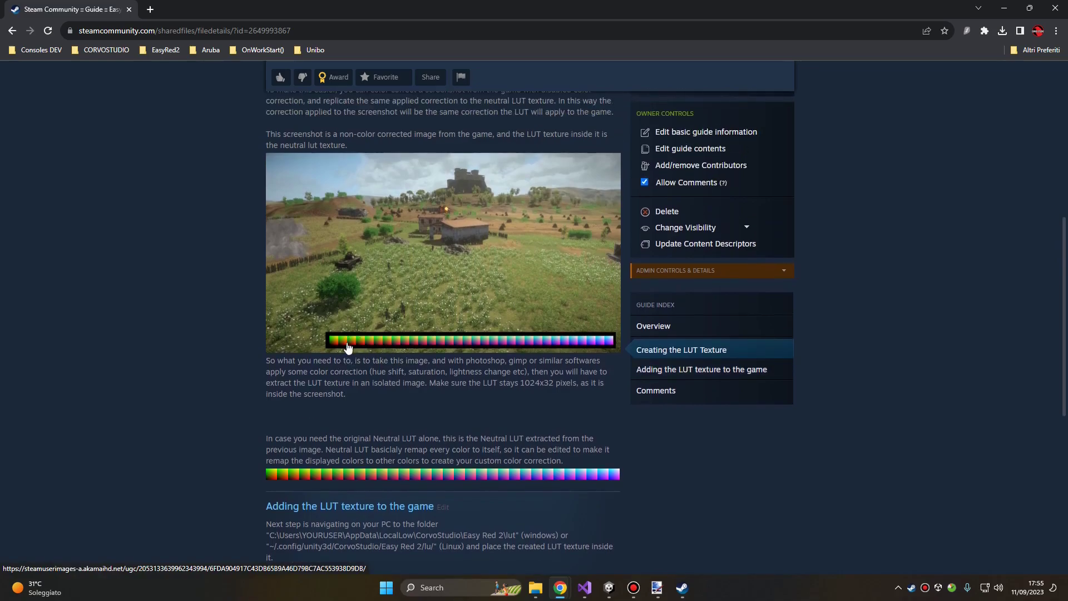
scroll(383, 347, "up", 4)
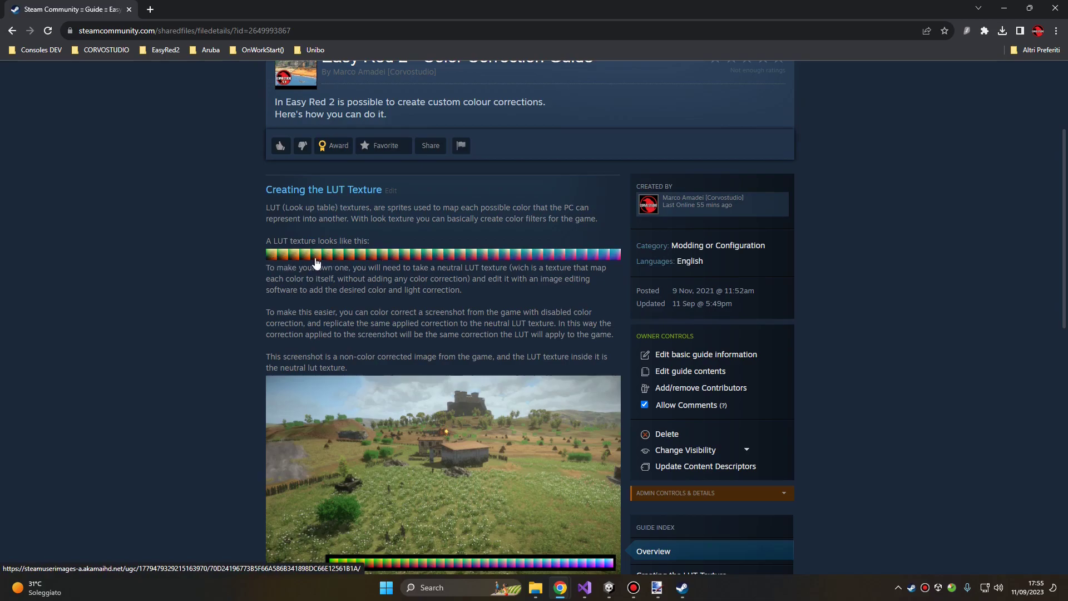
scroll(323, 260, "down", 6)
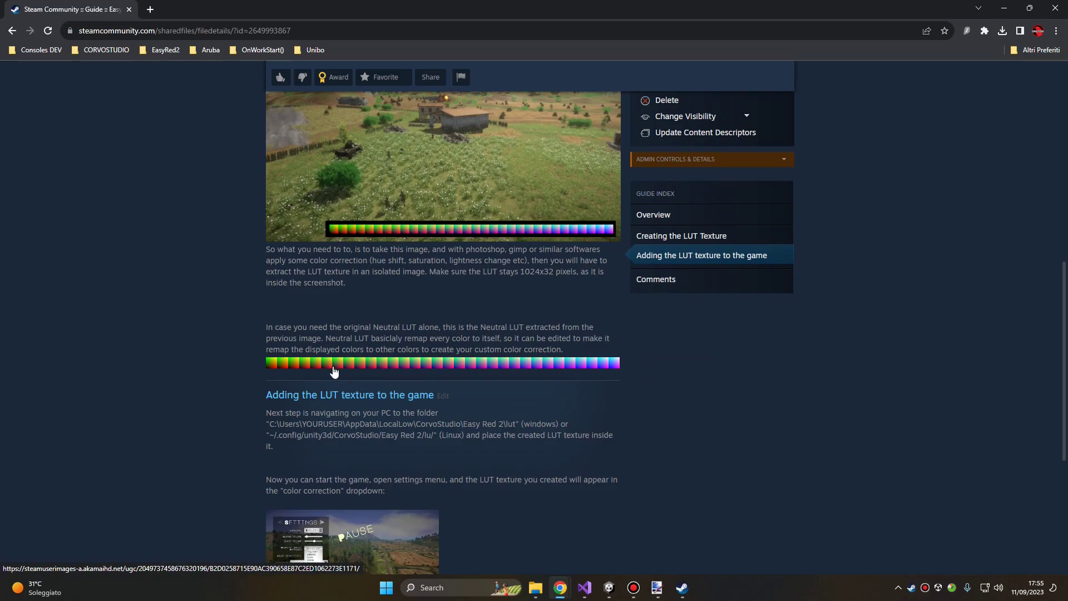
scroll(361, 334, "up", 2)
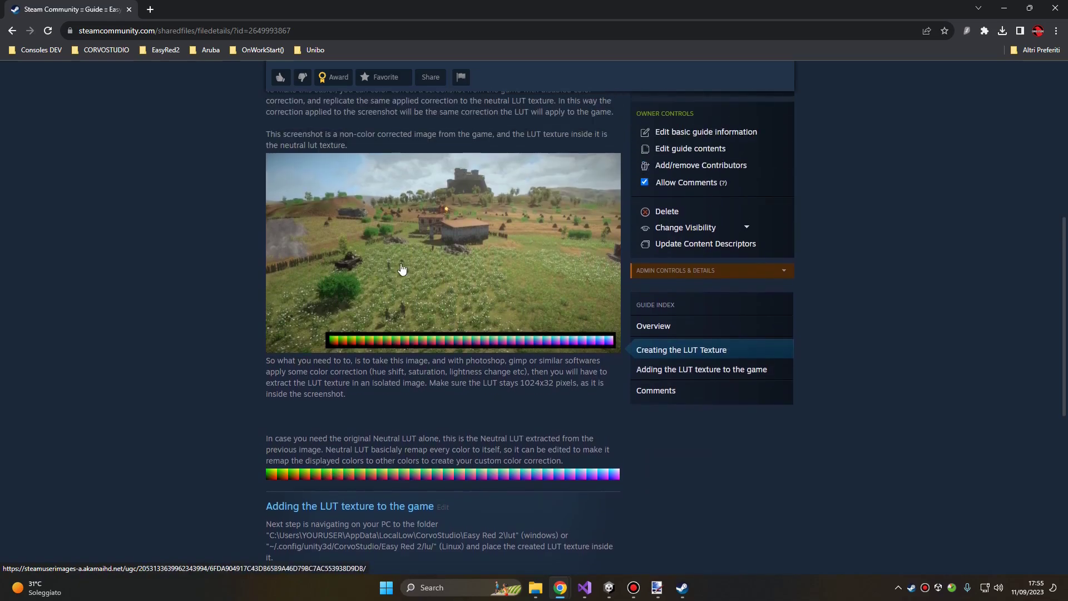
Enlarge the guide's non-colour-corrected game screenshot containing the neutral LUT and copy the image
left_click(431, 236)
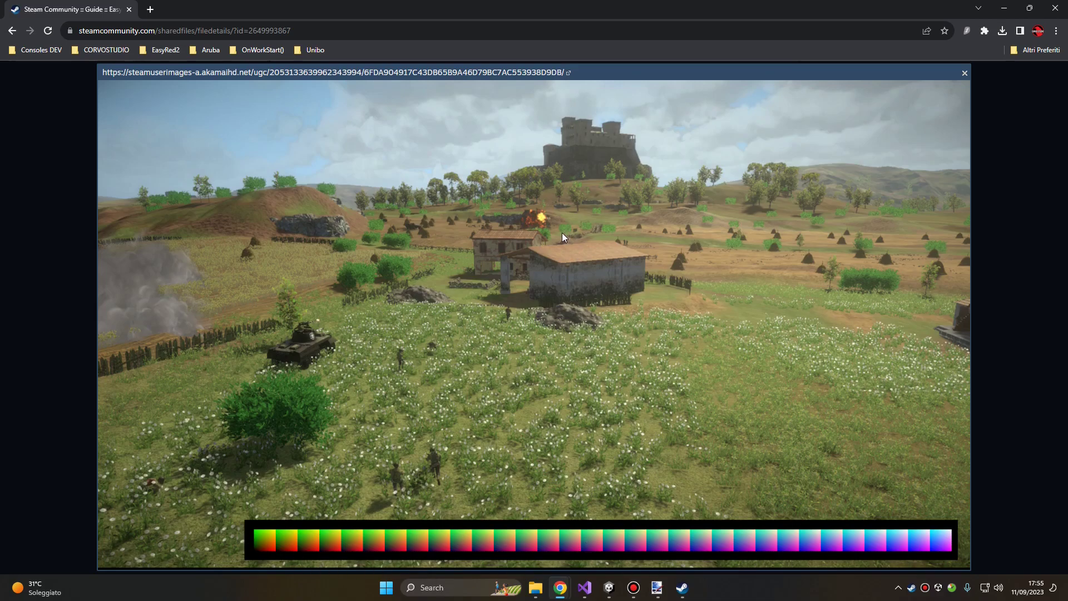
left_click(43, 254)
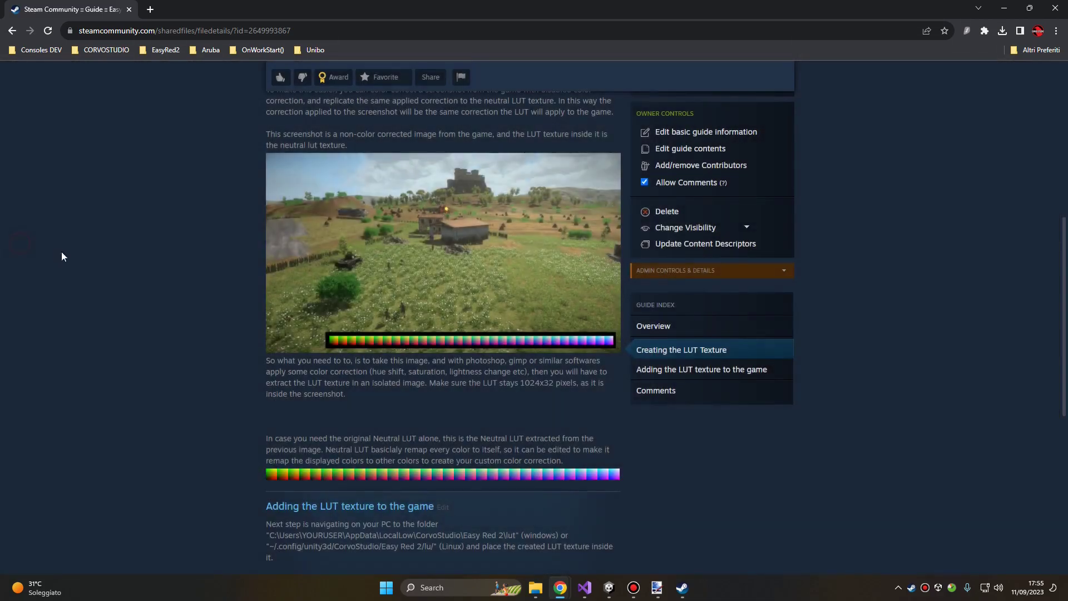
left_click(445, 286)
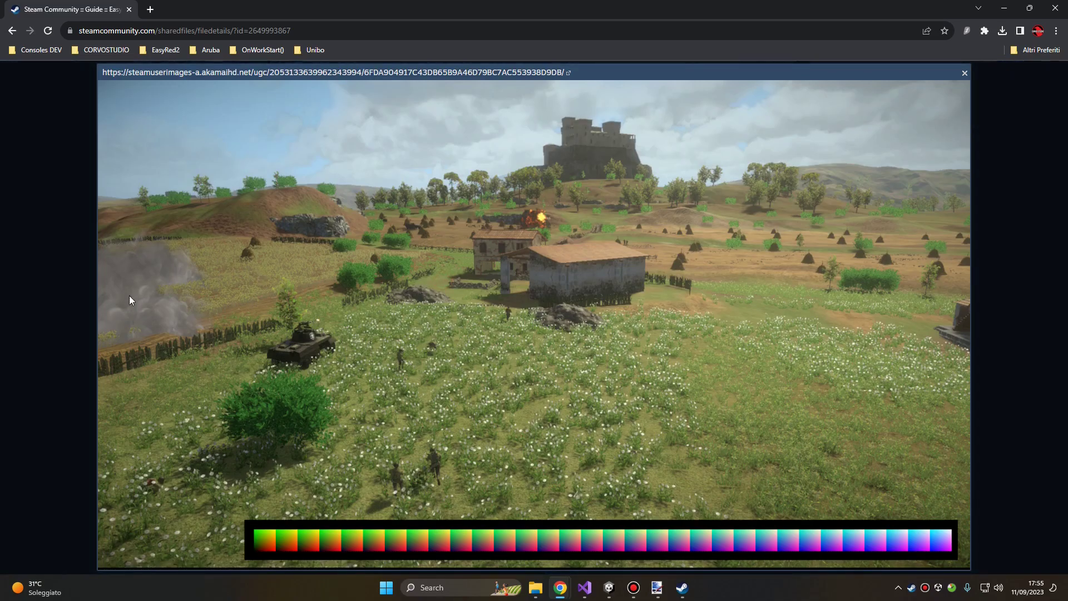
right_click(295, 252)
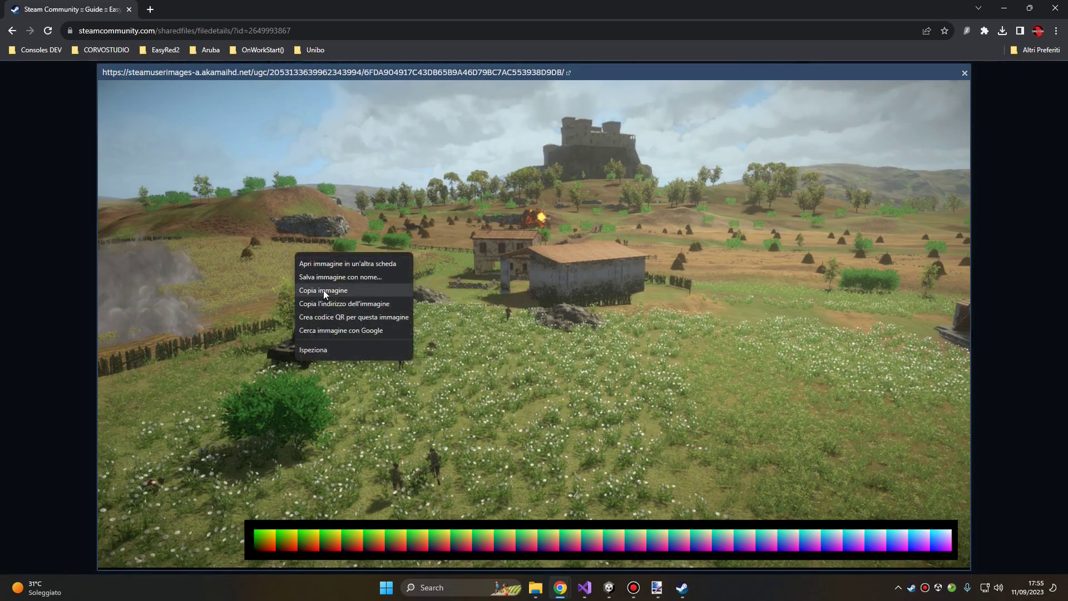
left_click(322, 289)
mouse_move(658, 585)
right_click(401, 294)
left_click(428, 325)
Switch to paint.net, create a new 1280 × 720 image, and paste the copied game screenshot into it
left_click(477, 528)
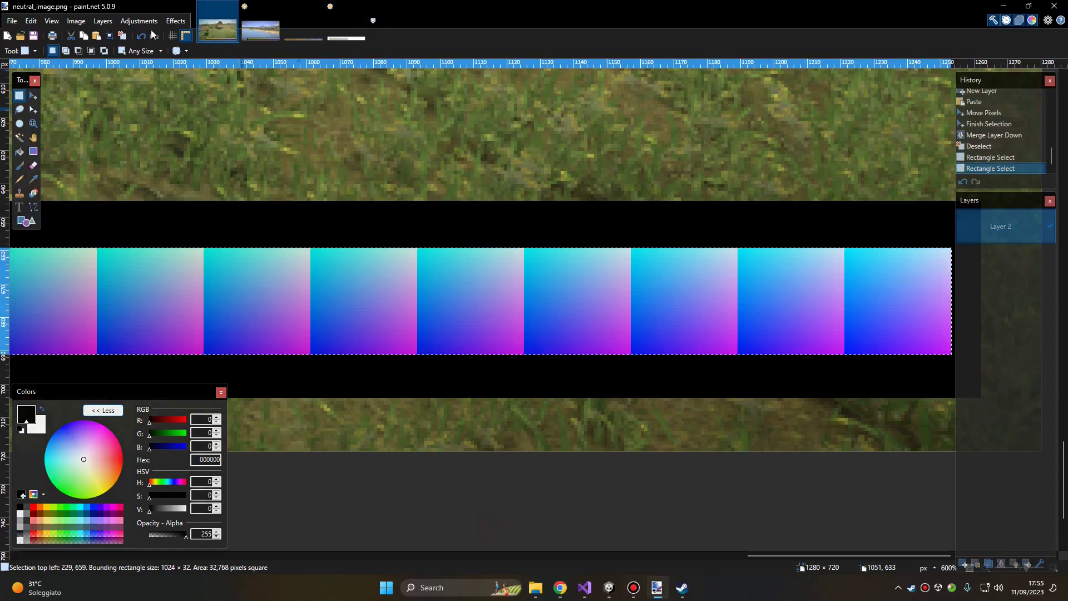
key("ctrl+n")
key("Return")
key("ctrl+v")
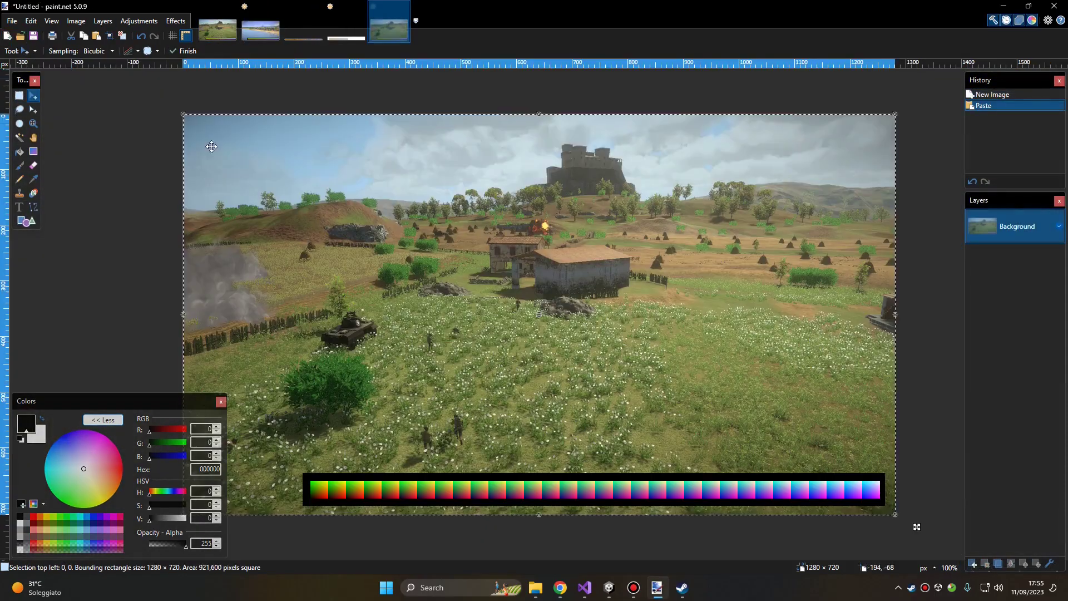
Select exactly the neutral LUT strip inside the pasted screenshot with a 1024 × 32 pixel rectangle
scroll(434, 506, "up", 3, "ctrl")
scroll(434, 506, "up", 3, "ctrl")
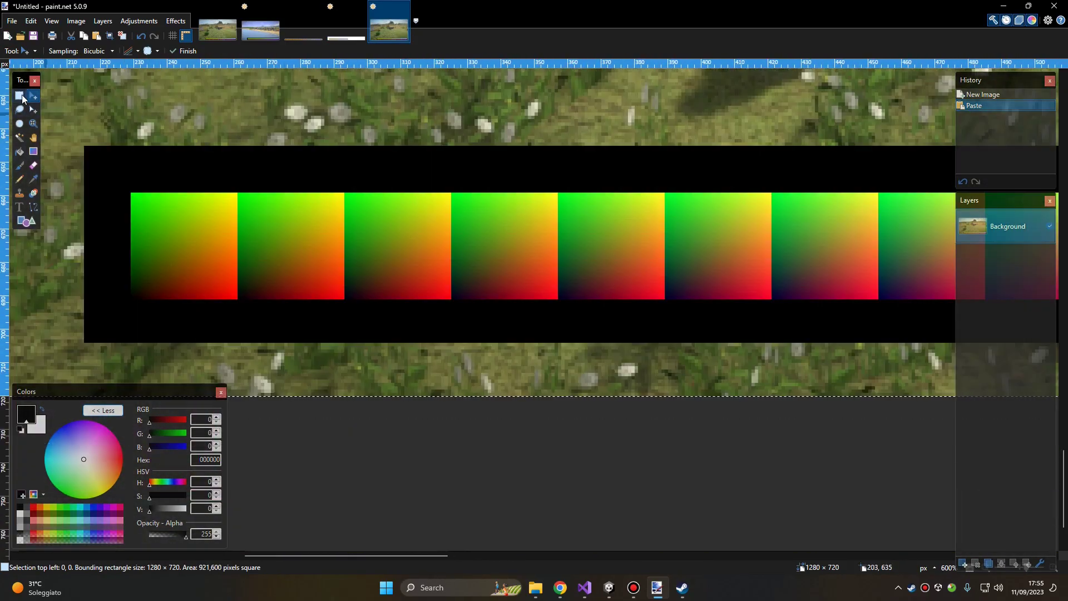
key("s")
scroll(119, 198, "up", 3, "ctrl")
scroll(723, 267, "down", 10, "ctrl")
left_click_drag(147, 188, 696, 405)
scroll(794, 281, "up", 10, "ctrl")
scroll(668, 356, "up", 2, "ctrl")
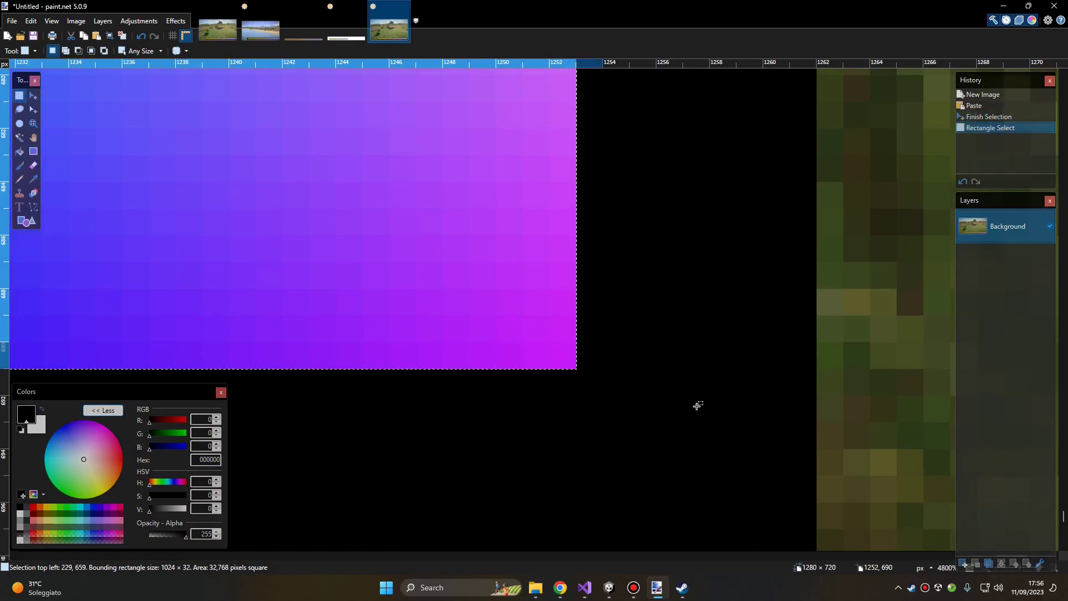
scroll(696, 406, "down", 4, "ctrl")
scroll(360, 291, "down", 3, "ctrl")
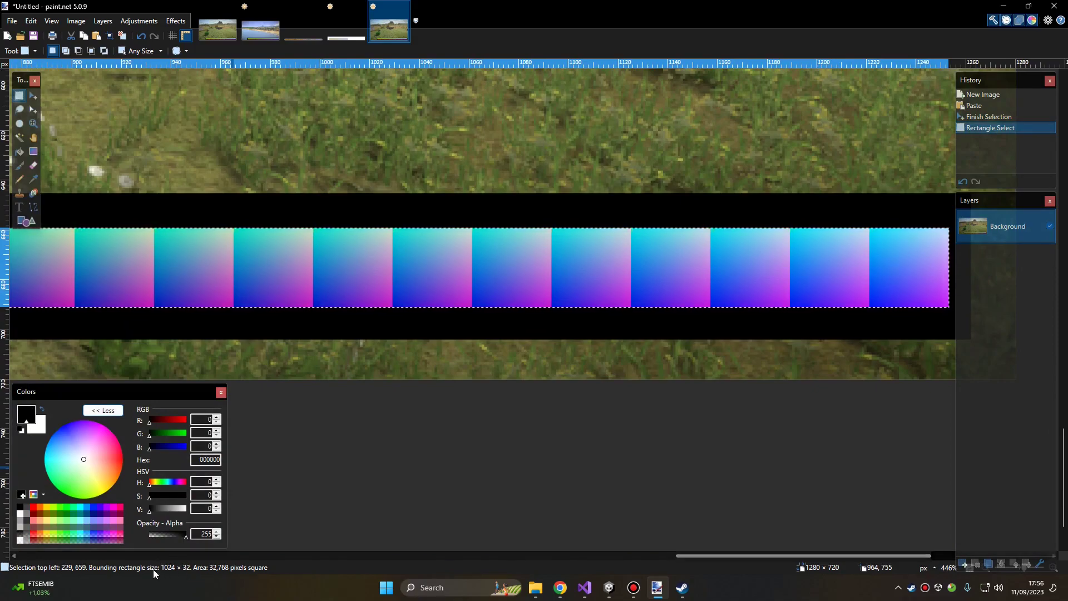
Inspect the selected neutral strip along its length and compare it with the LUT Example Texture 01 image
scroll(377, 302, "left", 5, "shift")
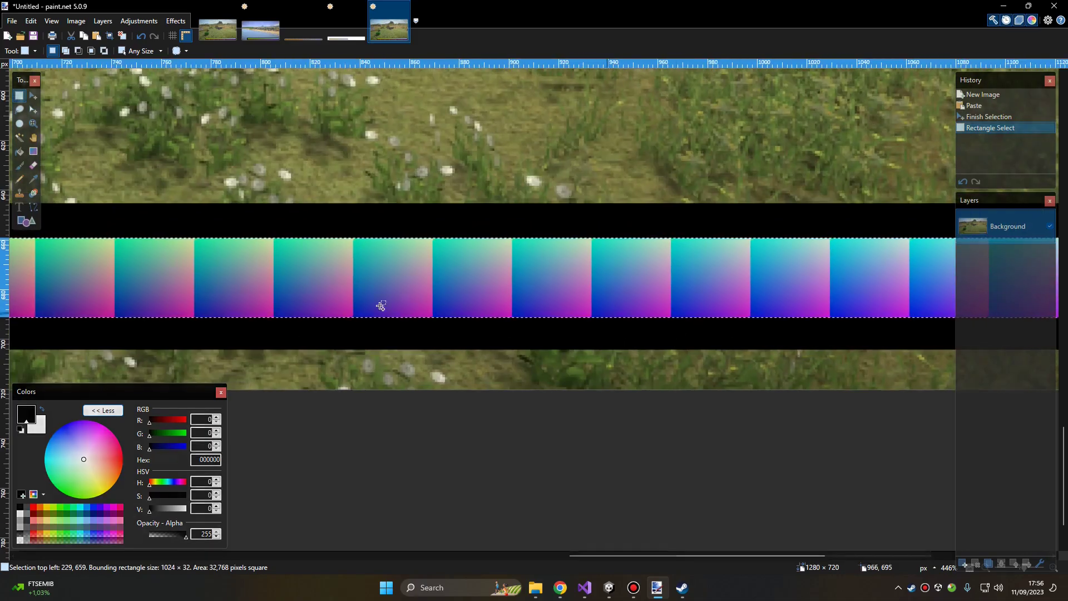
scroll(376, 302, "down", 5, "ctrl")
scroll(516, 351, "up", 5, "ctrl")
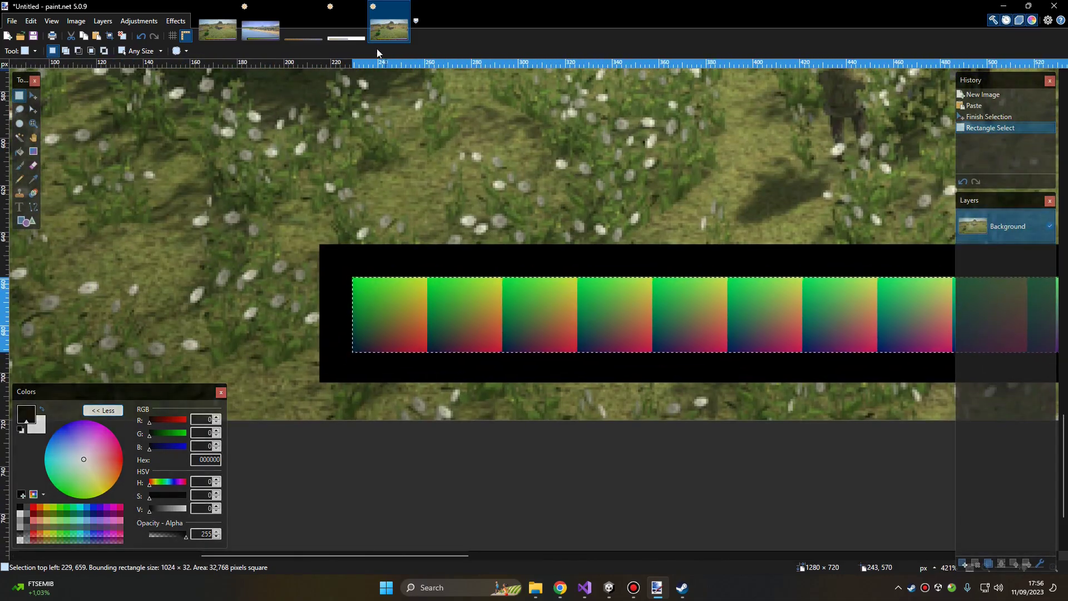
left_click(288, 30)
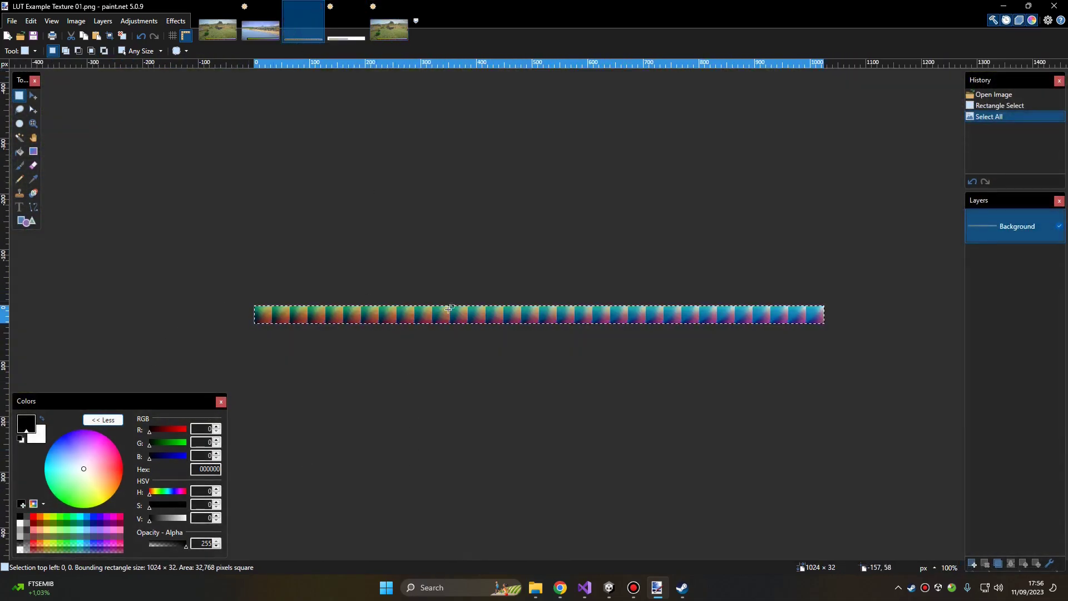
left_click(389, 30)
scroll(775, 173, "down", 8, "ctrl")
scroll(684, 193, "up", 5, "ctrl")
scroll(834, 231, "down", 4, "ctrl")
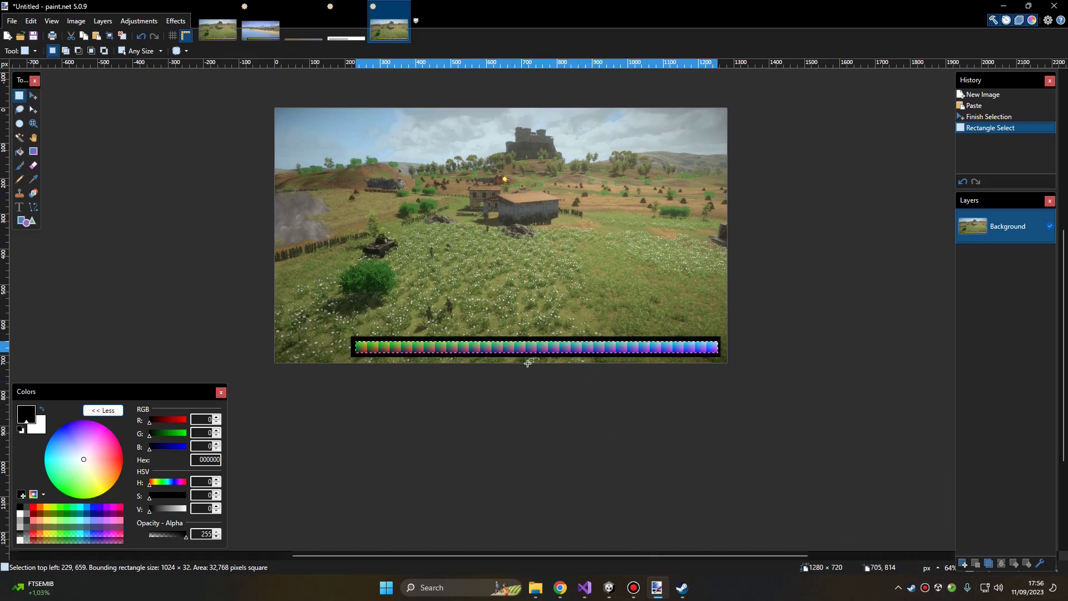
Switch to the browser guide, enlarge the neutral game screenshot to show its image copy options, and close the enlarged view
mouse_move(574, 597)
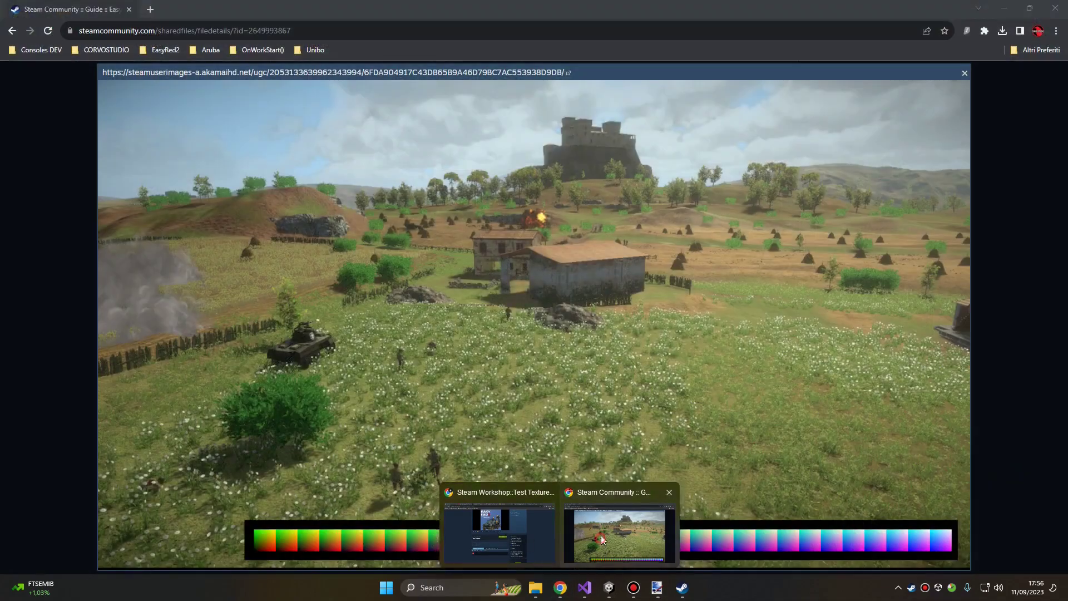
left_click(610, 534)
left_click(51, 267)
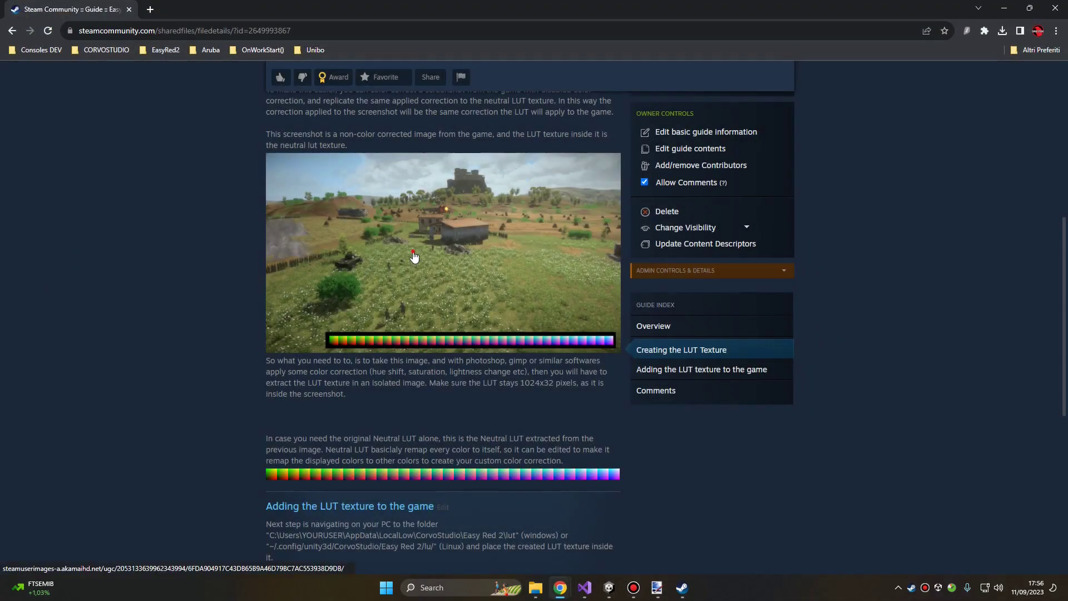
left_click(412, 255)
right_click(505, 228)
left_click(542, 284)
left_click(76, 312)
View the standalone neutral LUT texture from the guide enlarged, and close it
scroll(256, 344, "down", 3)
left_click(339, 250)
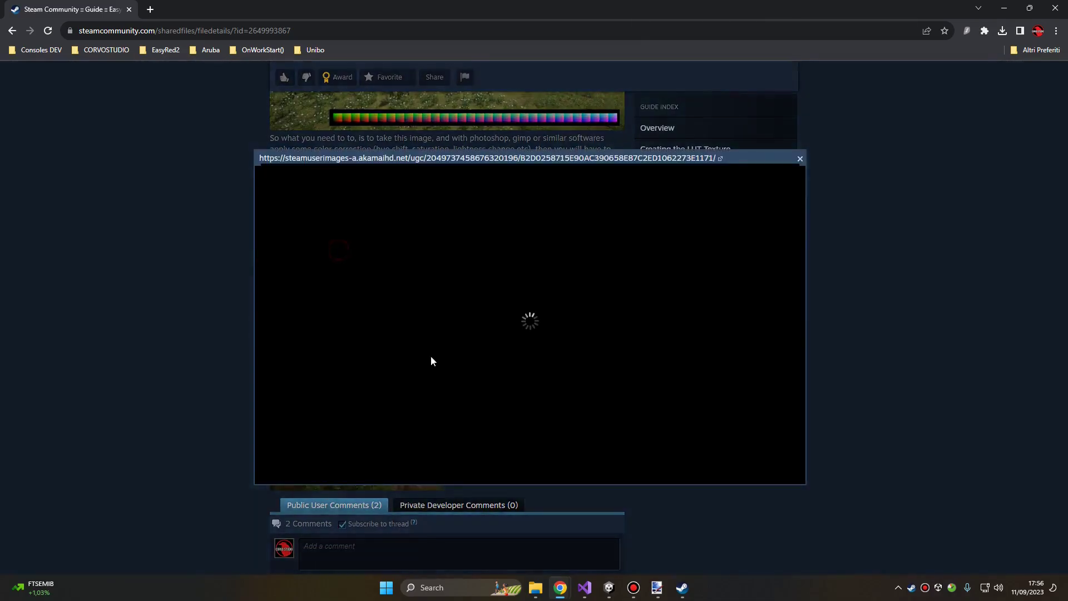
left_click(439, 363)
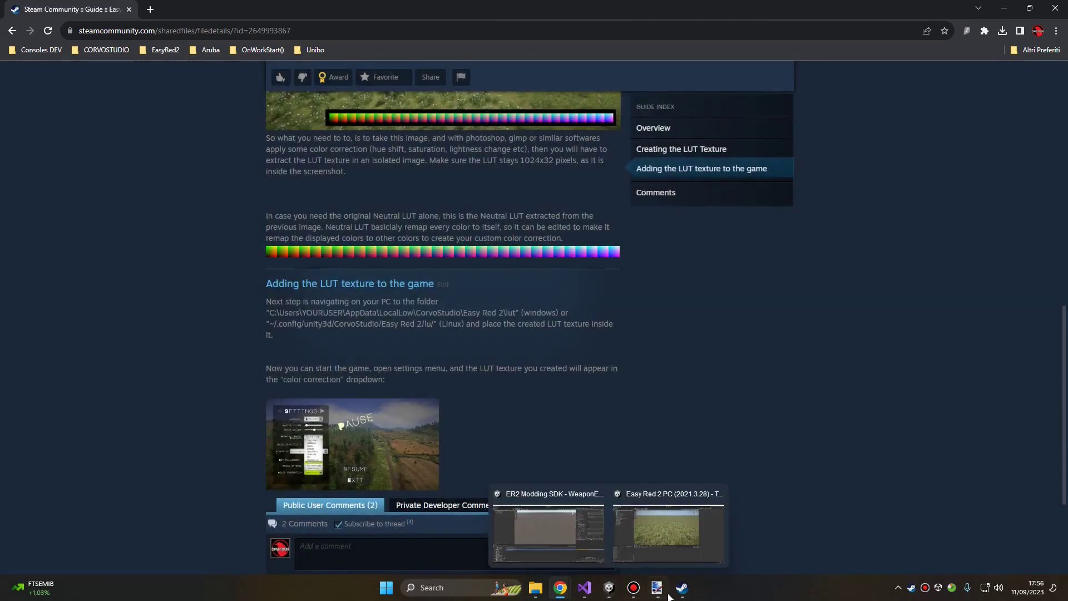
Switch back to paint.net and check the pixel size of the selected neutral LUT strip
mouse_move(657, 587)
left_click(923, 518)
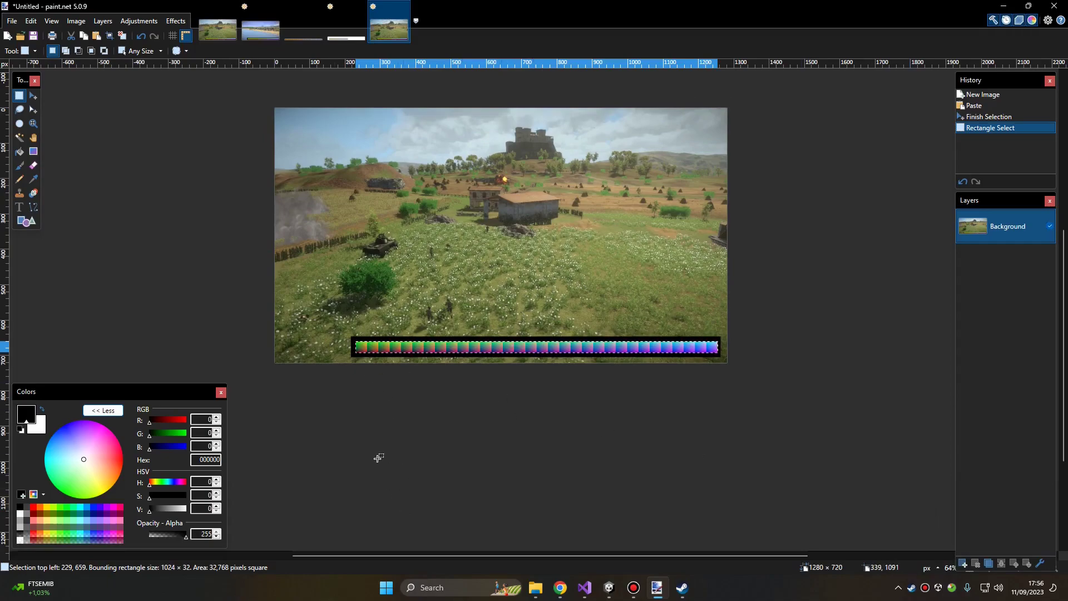
scroll(382, 469, "up", 3, "ctrl")
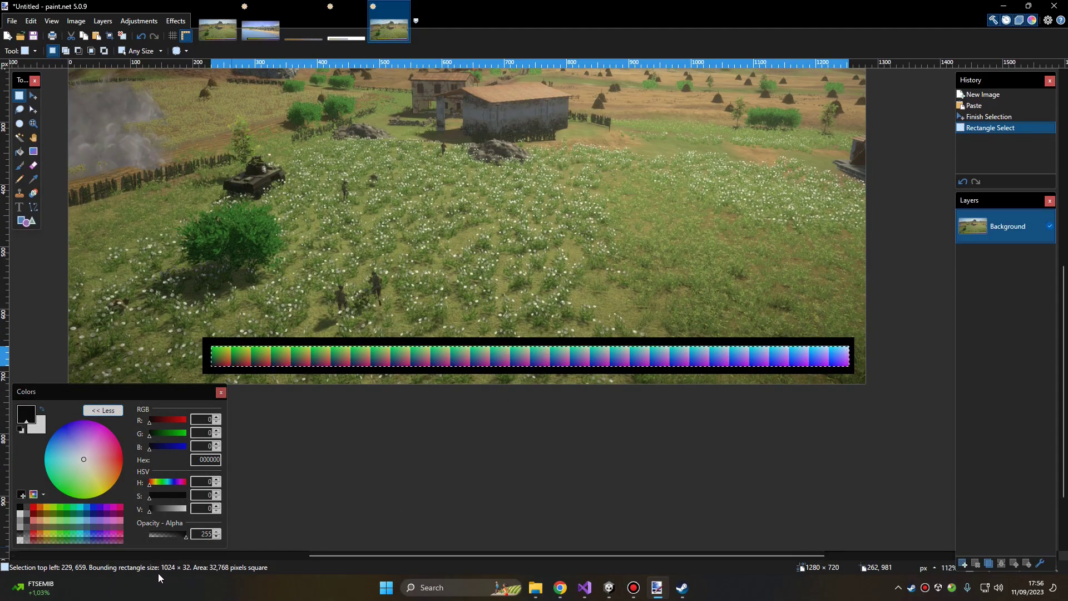
scroll(478, 262, "down", 2, "ctrl")
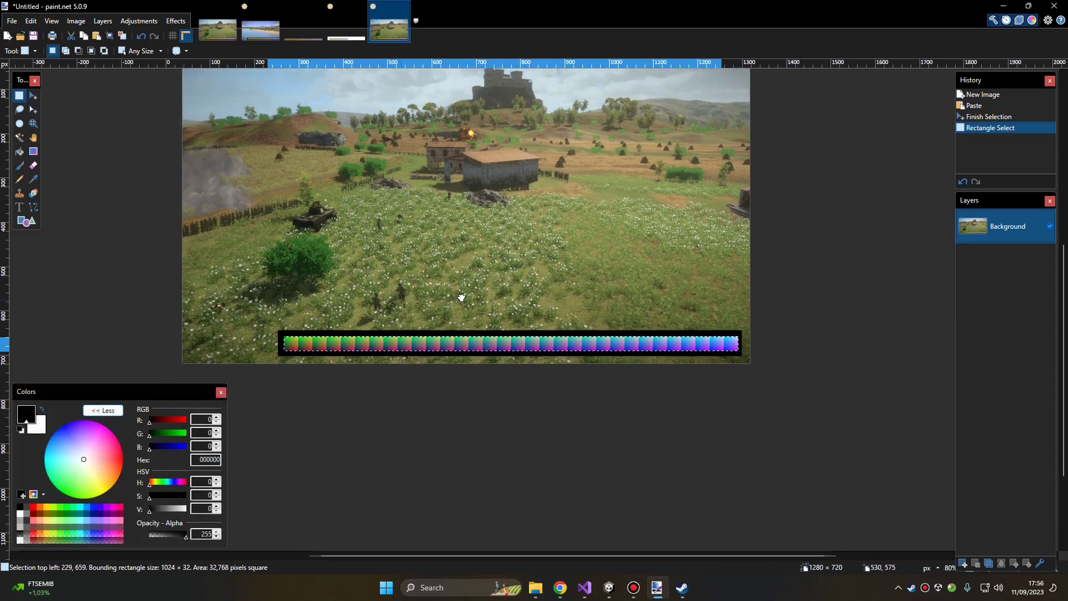
Replace the strip selection with a rectangle of about 1278 × 694 pixels covering nearly the whole screenshot
left_click(482, 259)
left_click_drag(256, 112, 849, 382)
left_click_drag(211, 80, 835, 445)
left_click(233, 123)
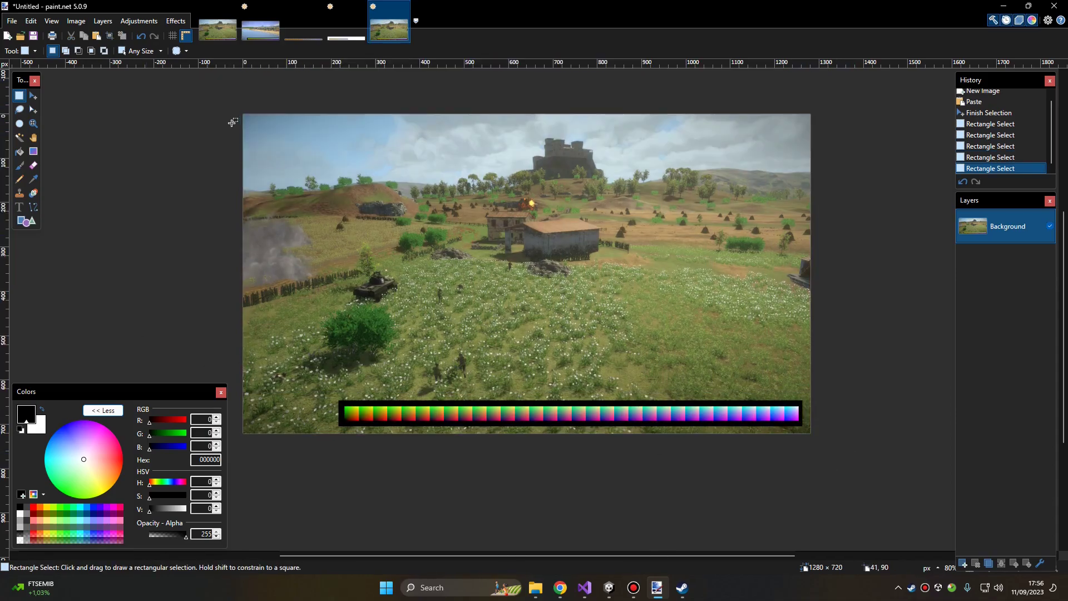
left_click_drag(243, 122, 810, 430)
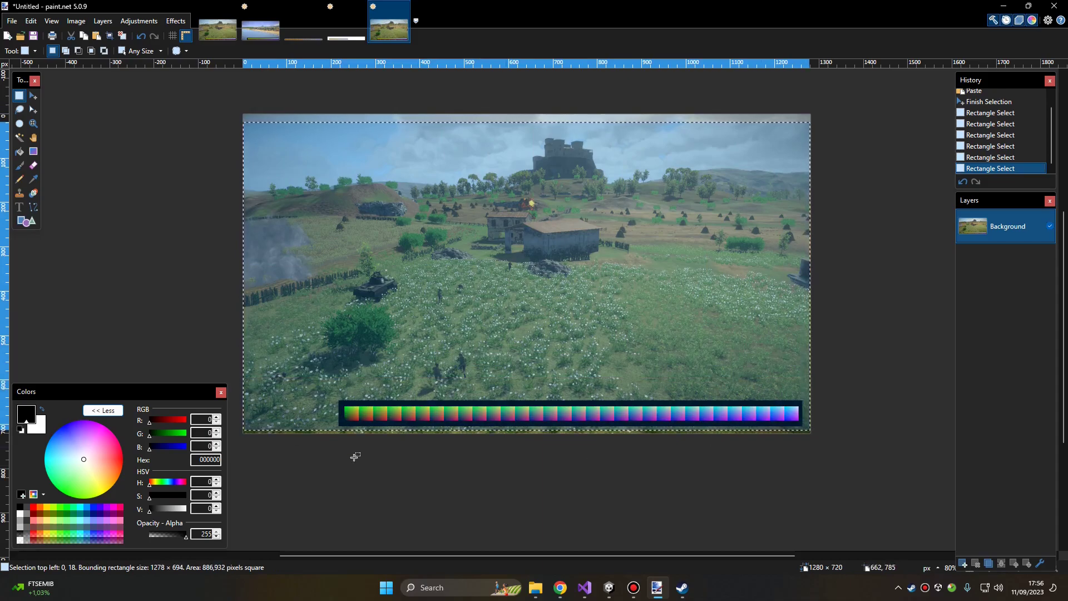
Outline the neutral LUT strip with a rectangle selection of about 1030 × 36 pixels and clear the selection
left_click(352, 408)
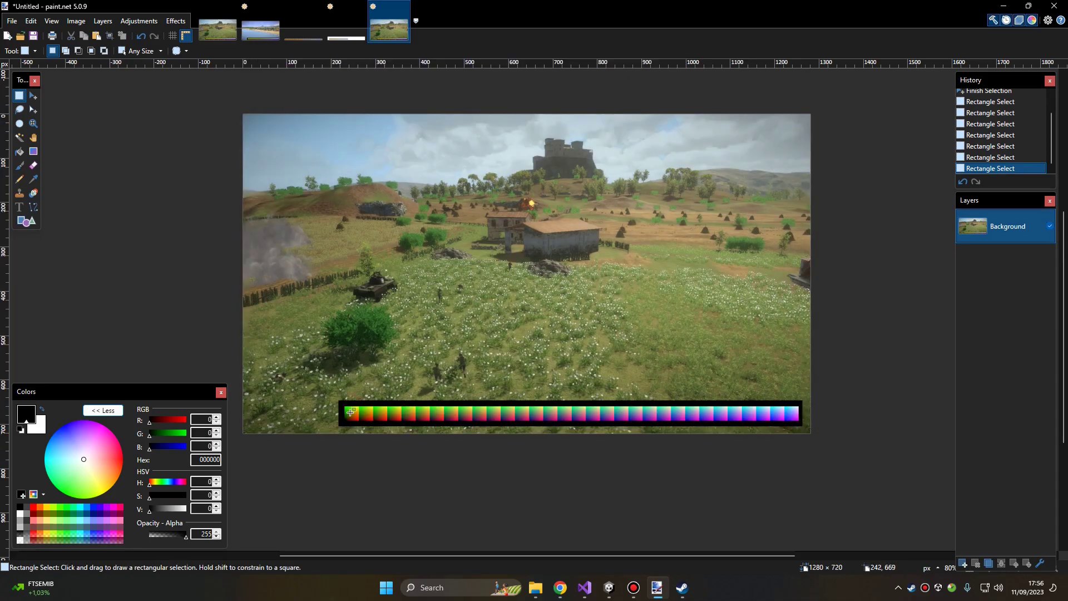
scroll(351, 408, "up", 1, "ctrl")
left_click_drag(343, 405, 917, 425)
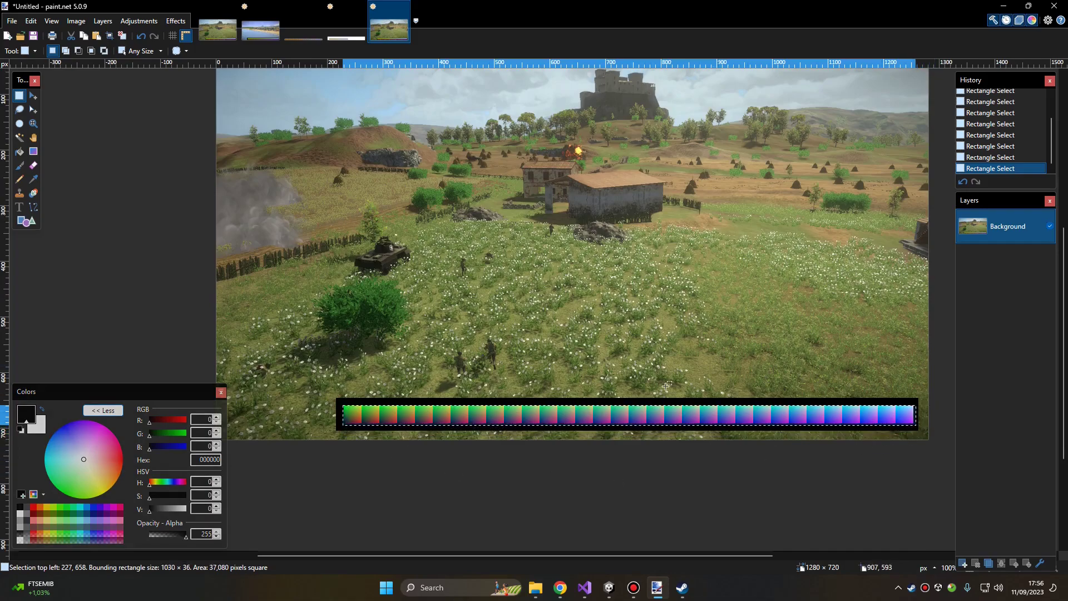
left_click(622, 343)
scroll(591, 271, "down", 1, "ctrl")
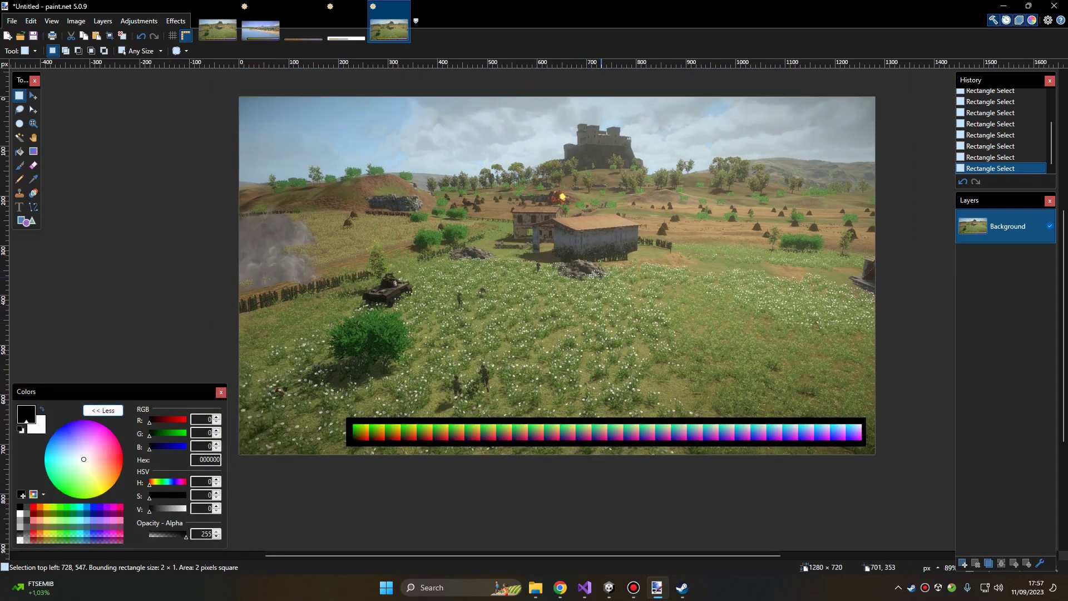
Outline most of the scene above the LUT strip with a large rectangle selection and clear it
left_click_drag(259, 106, 260, 138)
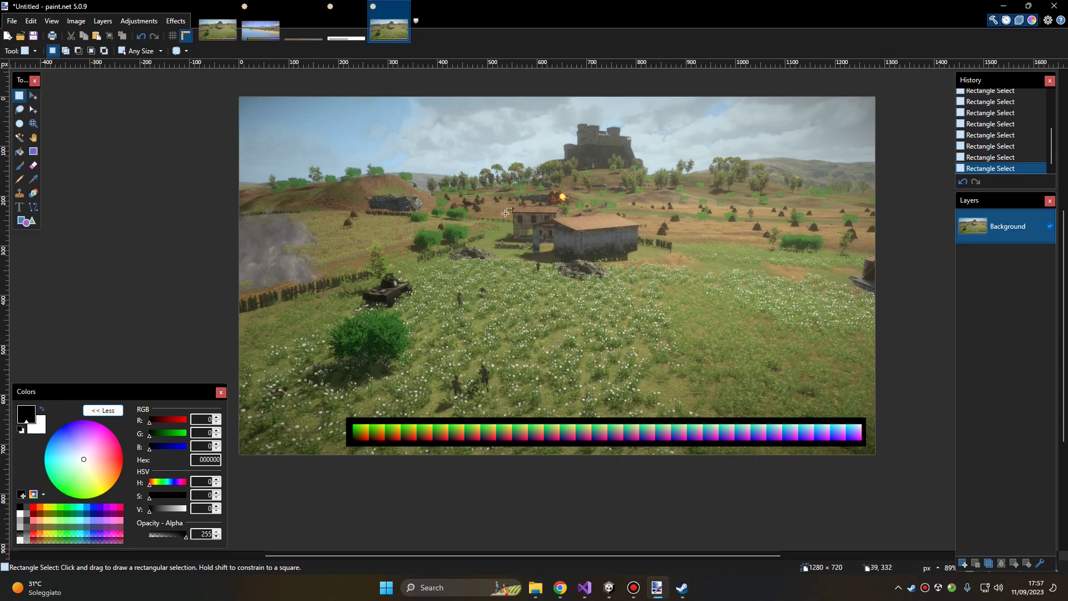
left_click_drag(281, 119, 778, 359)
left_click(407, 308)
In the LUT comparison image, draw a black curved arrow from the first neutral tile's upper-left corner to the remapped tile below it
key("ctrl+shift+Tab")
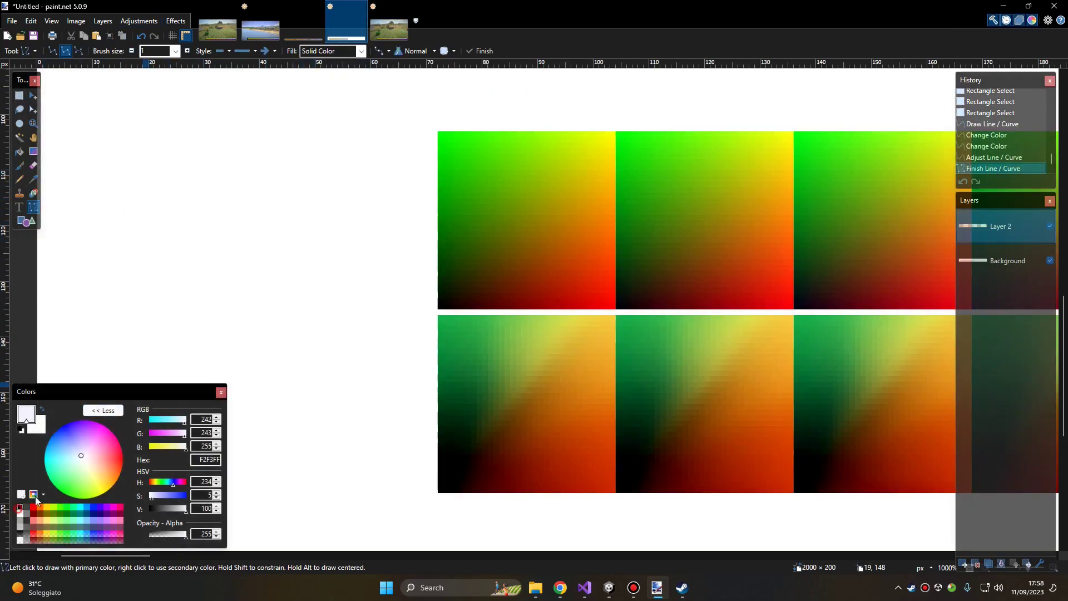
left_click(19, 507)
mouse_move(434, 132)
left_mouse_down()
mouse_move(424, 275)
mouse_move(434, 317)
left_mouse_up()
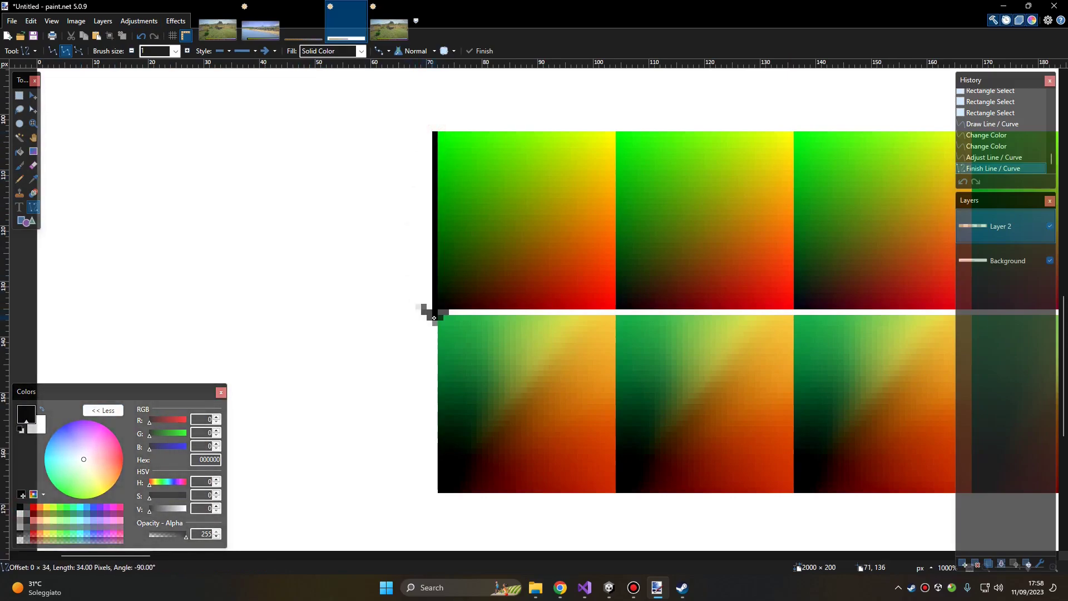
left_click_drag(434, 250, 369, 251)
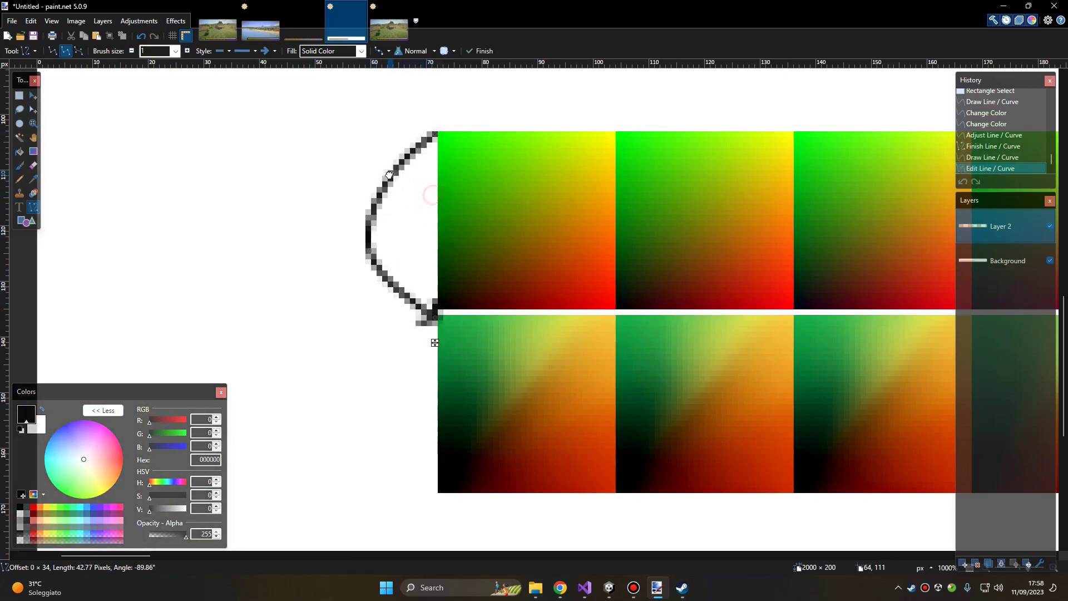
left_click_drag(389, 175, 383, 164)
key("Return")
Check both ends of the curved arrow up close and undo the arrow
scroll(437, 130, "up", 4, "ctrl")
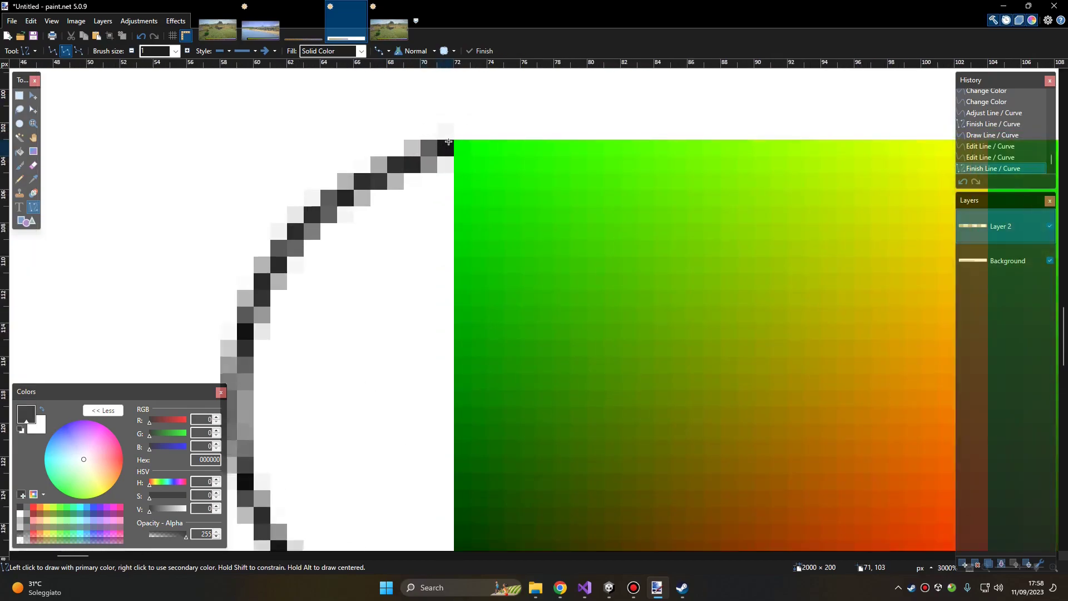
scroll(448, 142, "up", 1, "ctrl")
scroll(472, 163, "down", 3)
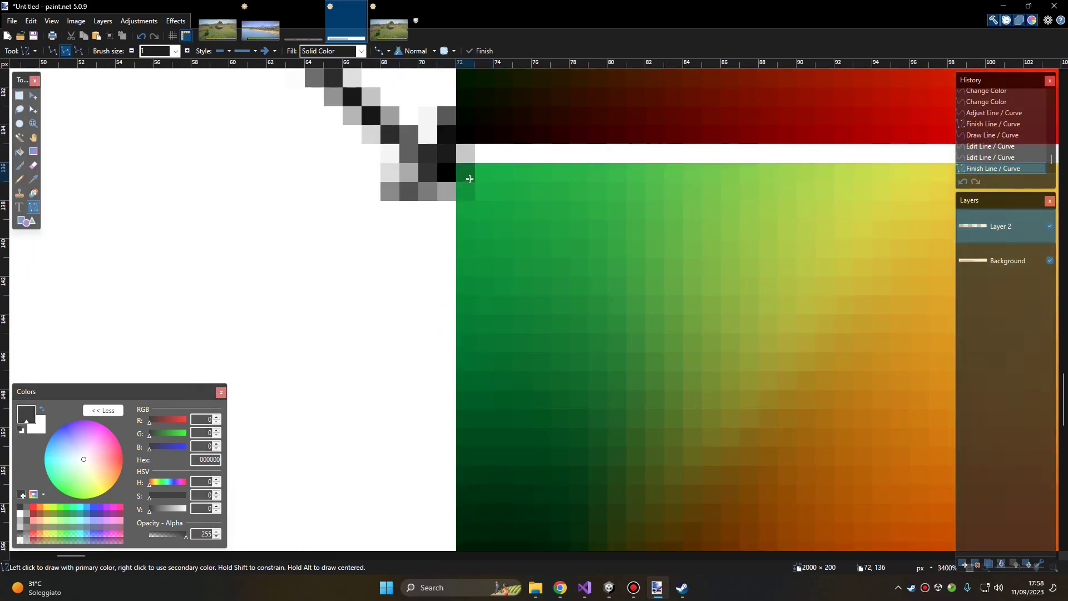
scroll(471, 180, "down", 3, "ctrl")
key("ctrl+z")
key("ctrl+z")
key("ctrl+z")
key("ctrl+z")
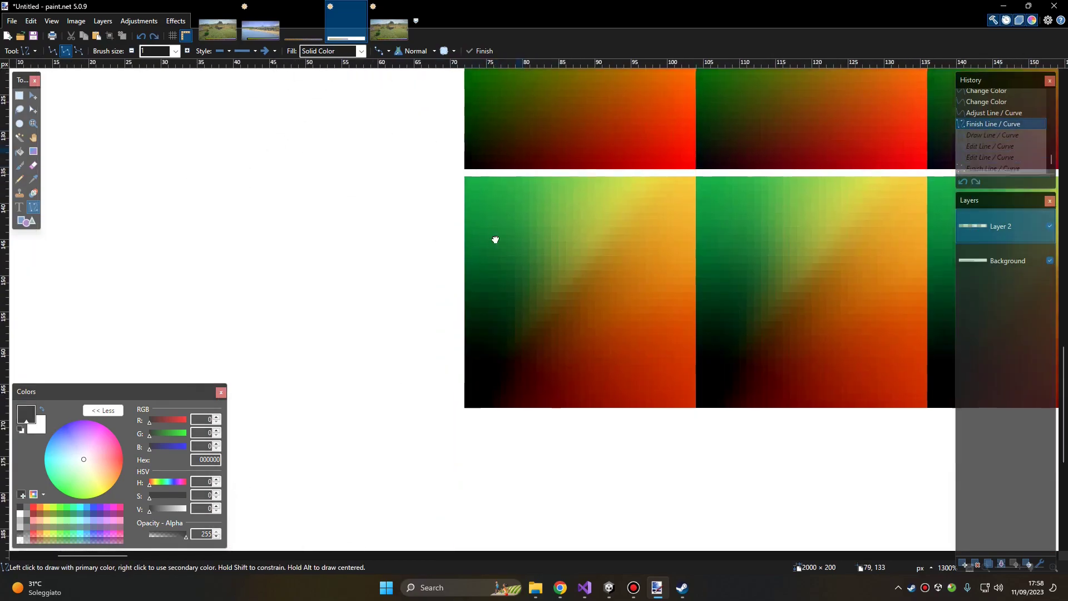
Activate the Rectangle Select tool and examine the pixels of the neutral LUT's first tile up close
left_click_drag(495, 240, 432, 428)
left_click(19, 95)
left_click(73, 216)
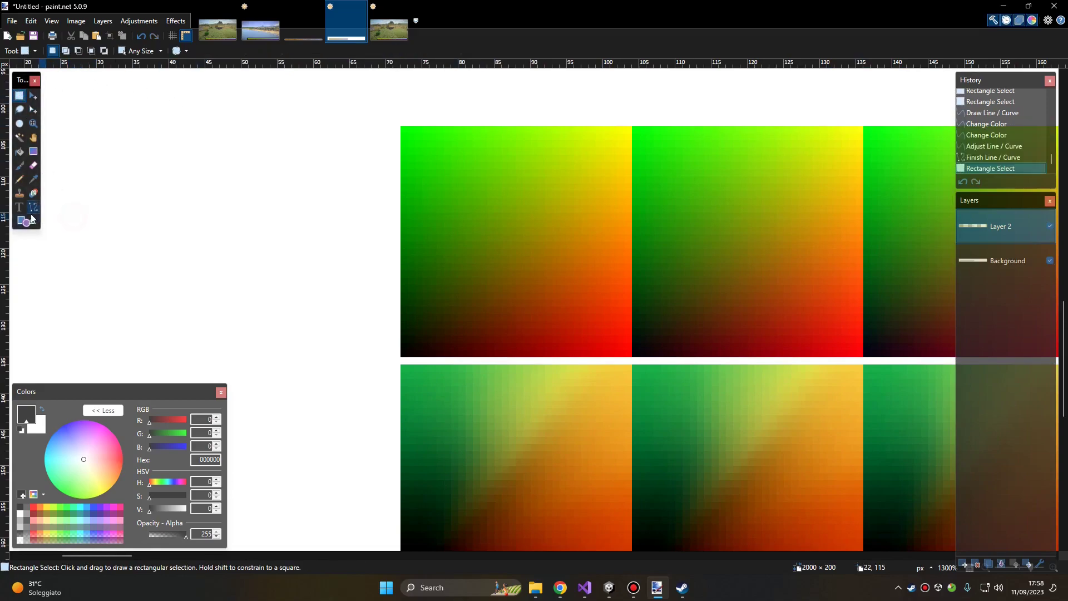
scroll(414, 123, "up", 3, "ctrl")
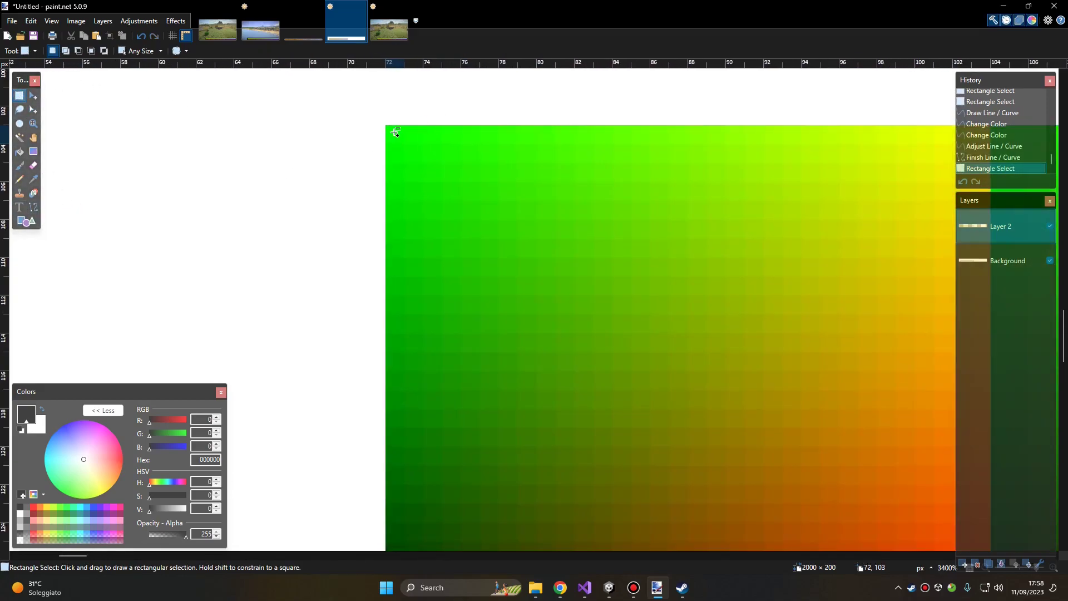
scroll(408, 132, "down", 2)
scroll(415, 161, "up", 5)
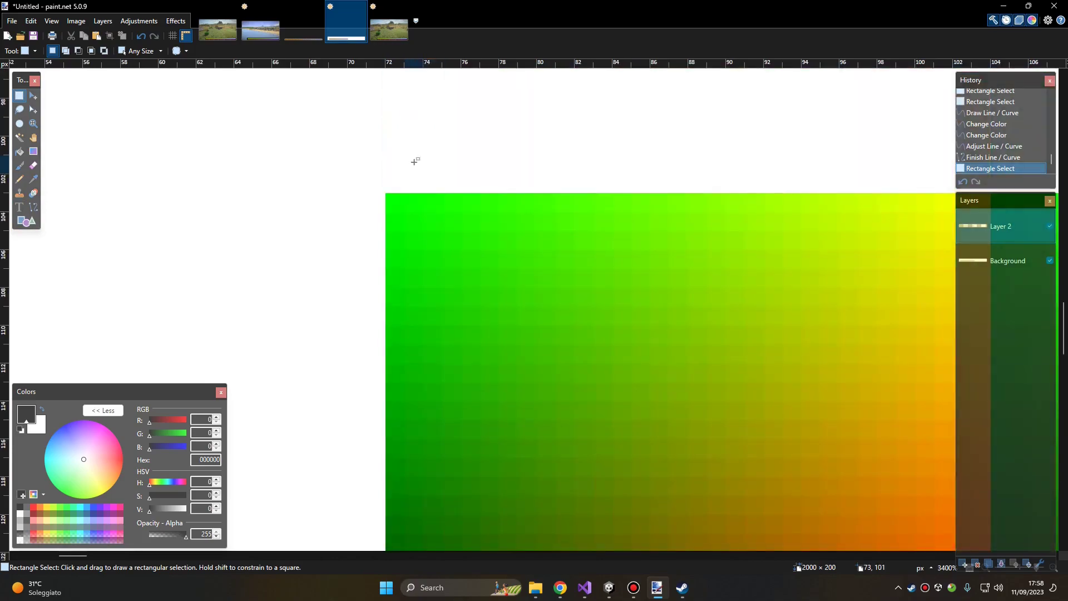
scroll(391, 177, "down", 5)
scroll(400, 167, "down", 6, "ctrl")
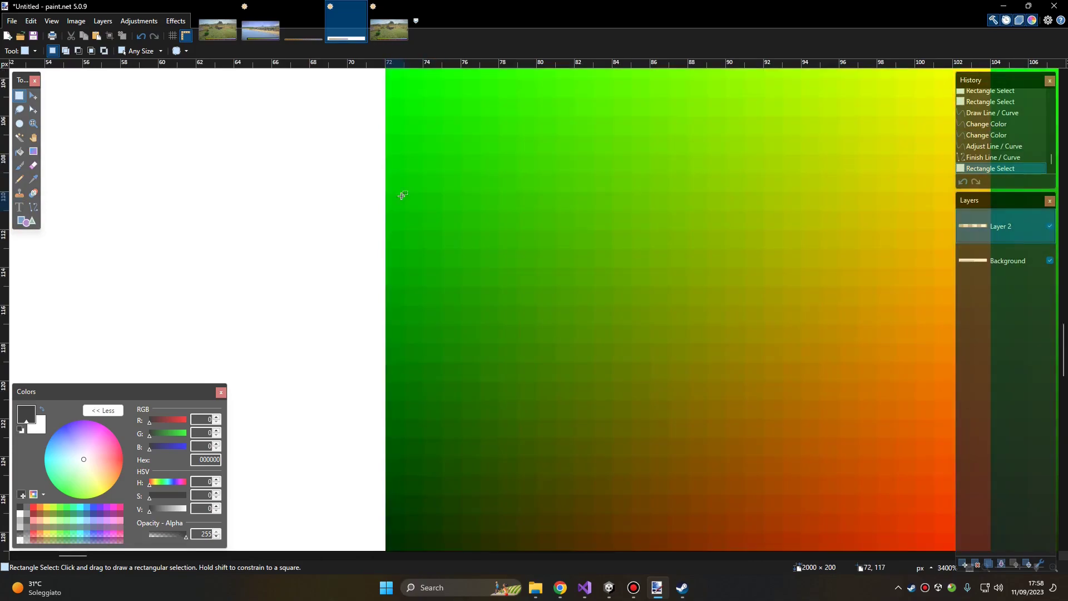
Return to the game screenshot with the LUT strip, preview a Brightness / Contrast adjustment, and cancel it
key("ctrl+Tab")
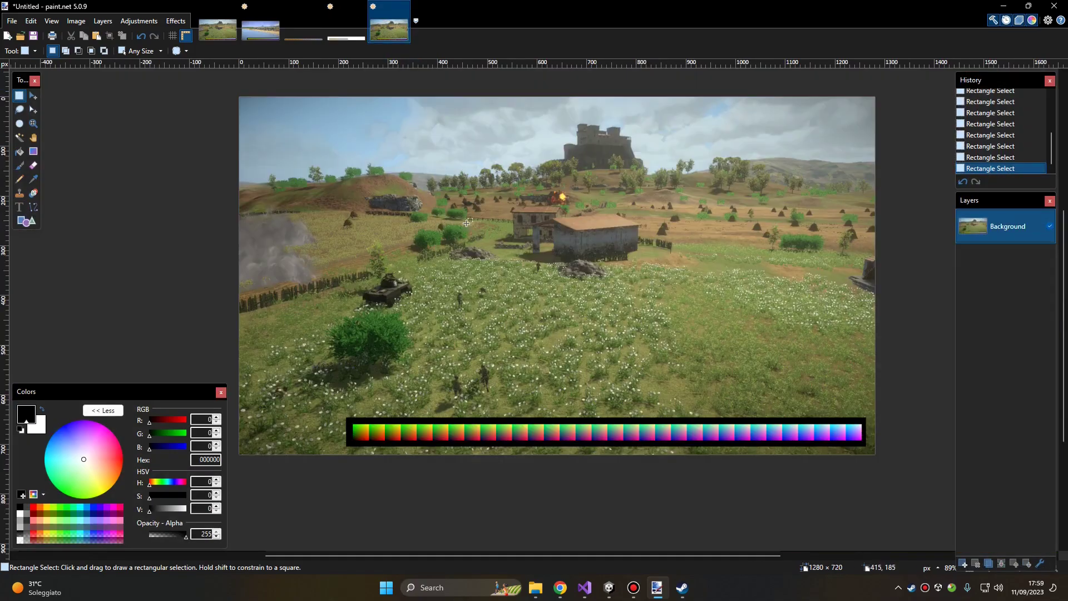
middle_click_drag(489, 217, 454, 181)
left_click(136, 22)
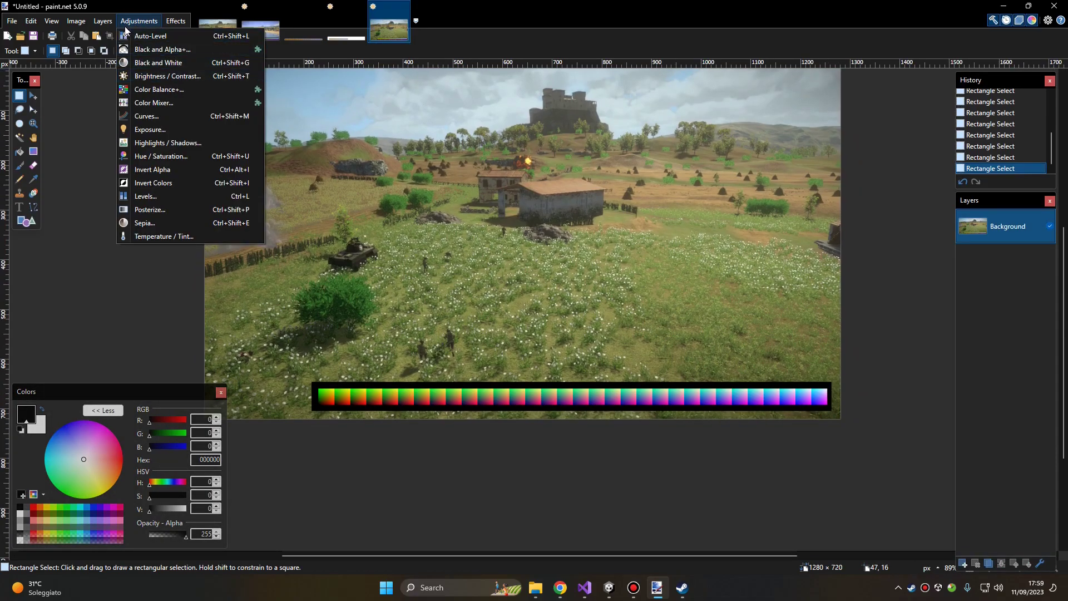
left_click(136, 78)
left_click_drag(506, 273, 528, 310)
key("Escape")
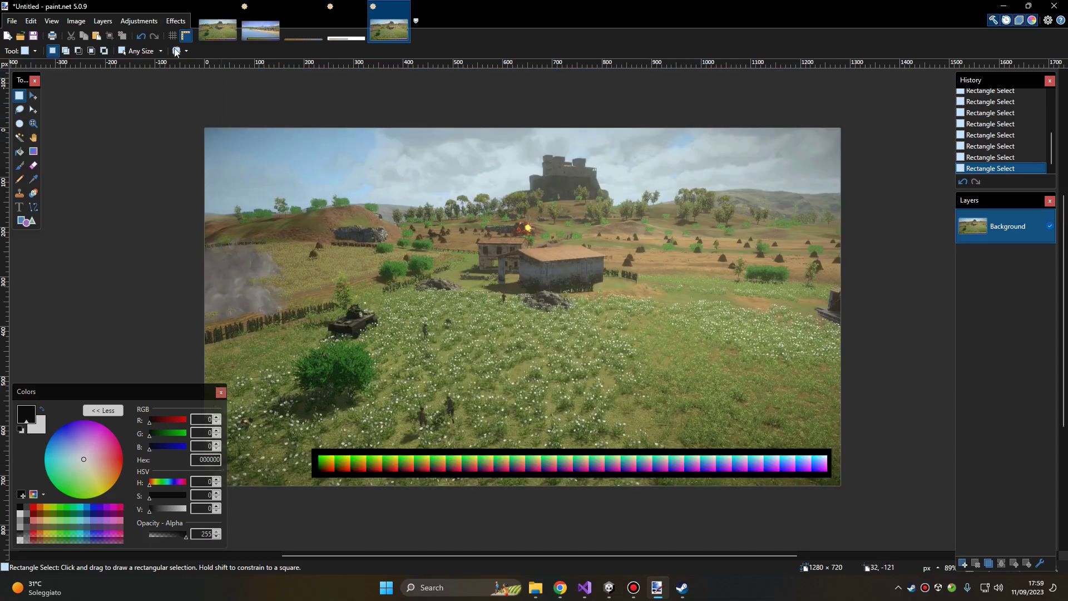
Preview Hue / Saturation hue shifts on the screenshot and its LUT strip, and reset the hue to 0
left_click(140, 21)
left_click(162, 159)
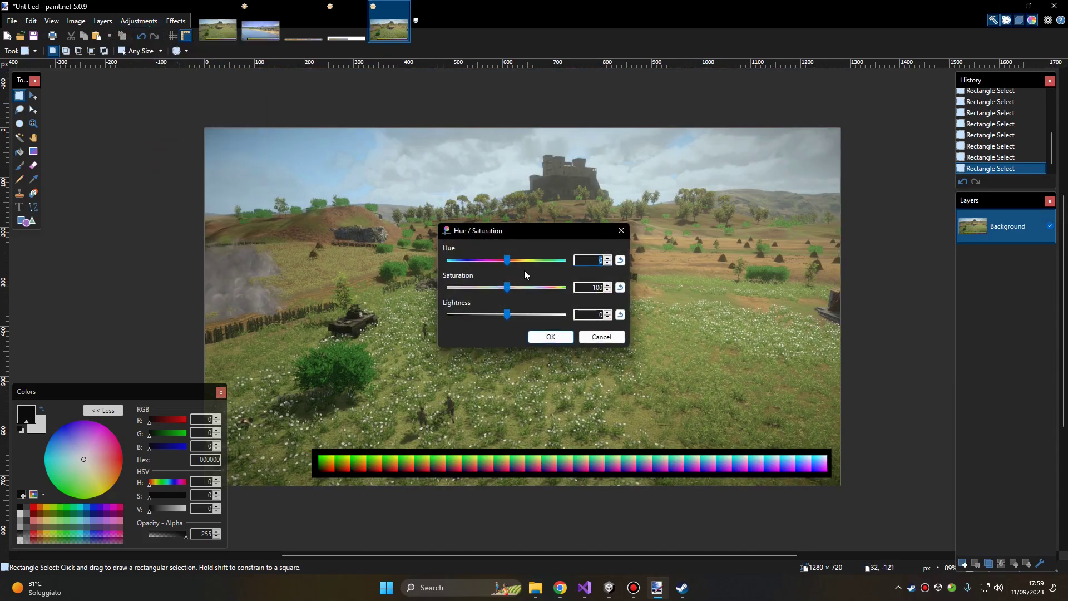
left_click_drag(523, 220, 599, 141)
left_click_drag(550, 176, 583, 193)
left_click_drag(562, 145, 511, 406)
left_click_drag(537, 440, 451, 436)
left_click_drag(490, 406, 580, 243)
left_click(708, 273)
Preview a lower saturation on the screenshot and its LUT strip, and reset the saturation to 100
left_click_drag(596, 300, 529, 306)
left_click_drag(562, 243, 710, 157)
left_click(857, 214)
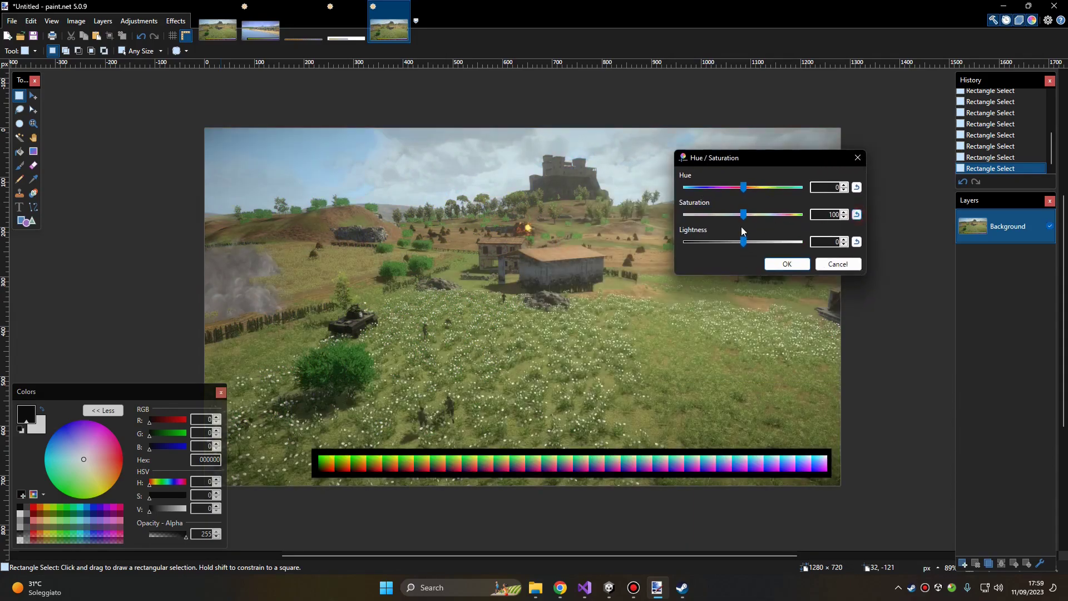
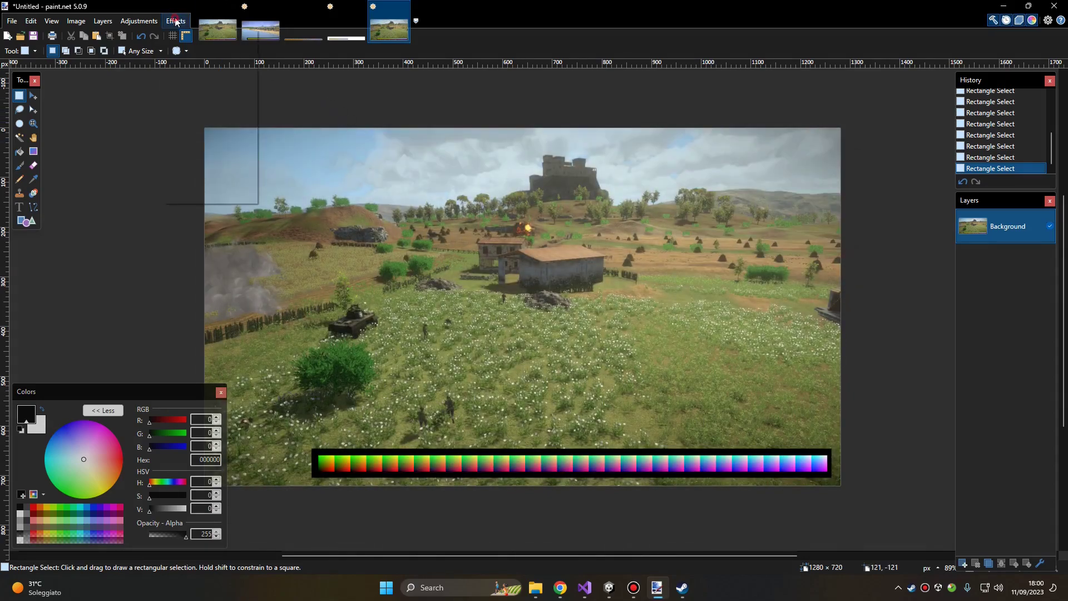
Apply the Ink Sketch effect to the screenshot with an ink outline of 16 and coloring of 50
mouse_move(202, 53)
mouse_move(223, 36)
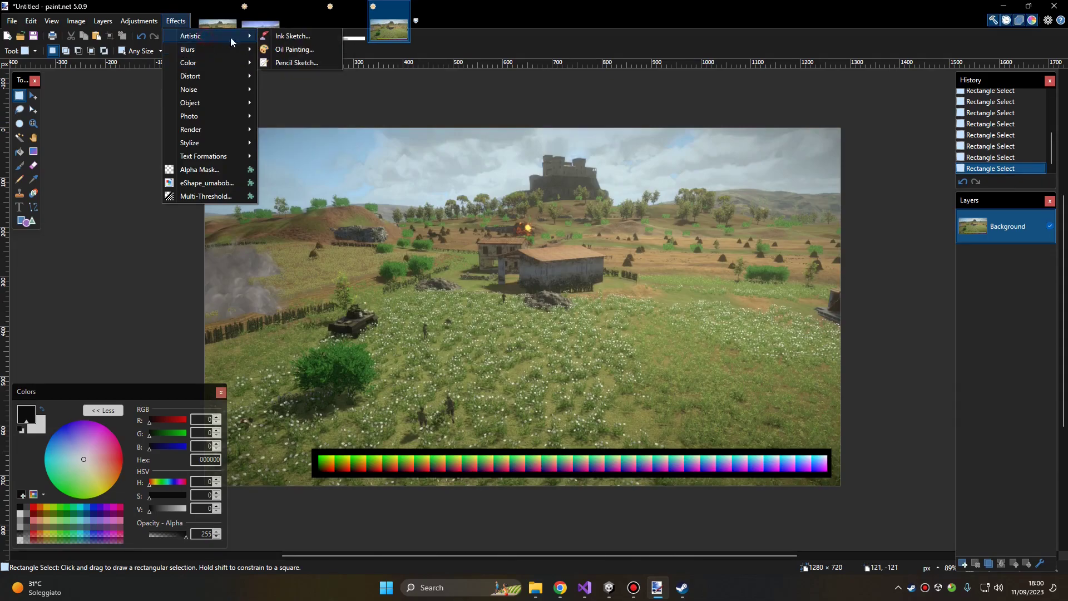
left_click(289, 43)
left_click_drag(551, 241, 719, 131)
mouse_move(675, 160)
left_mouse_down()
mouse_move(693, 161)
mouse_move(634, 161)
left_mouse_up()
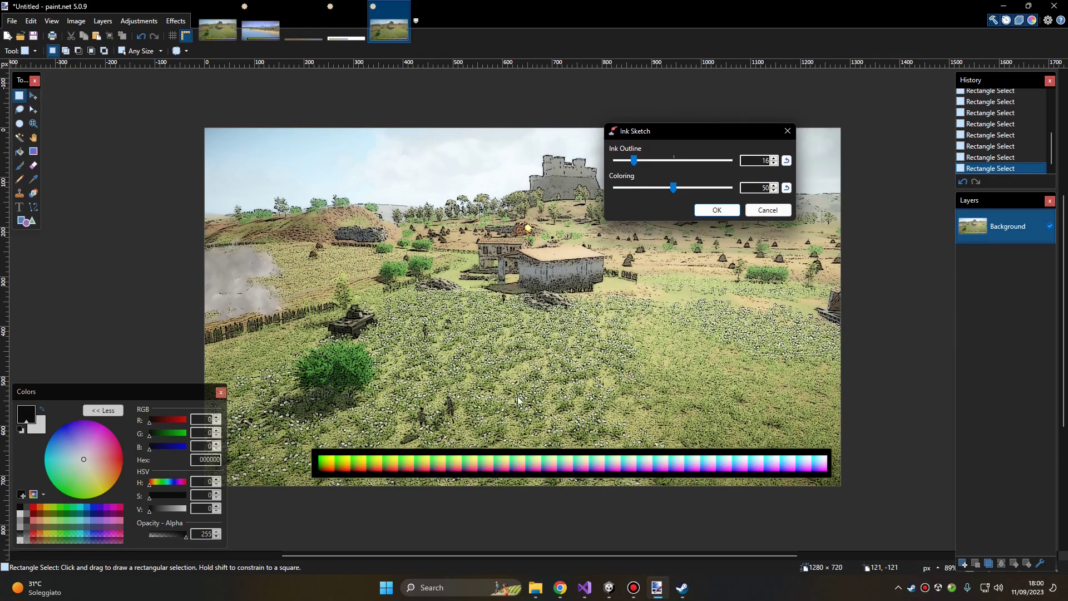
left_click(717, 210)
scroll(507, 277, "up", 6, "ctrl")
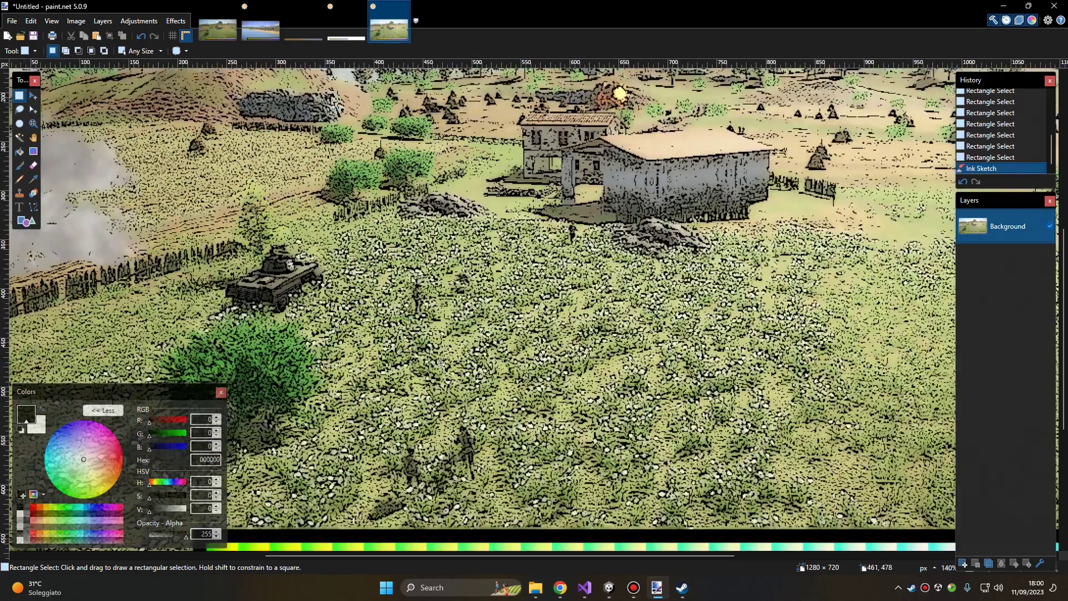
Look at the example LUT texture and the LUT comparison image, return to the screenshot, and undo the Ink Sketch effect
left_click(303, 23)
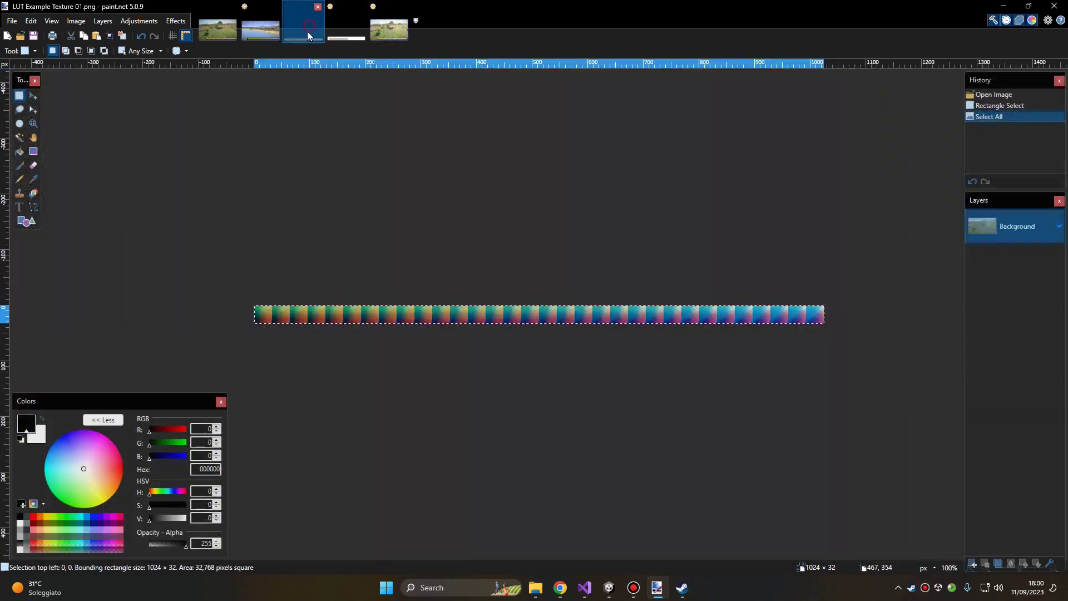
left_click(345, 24)
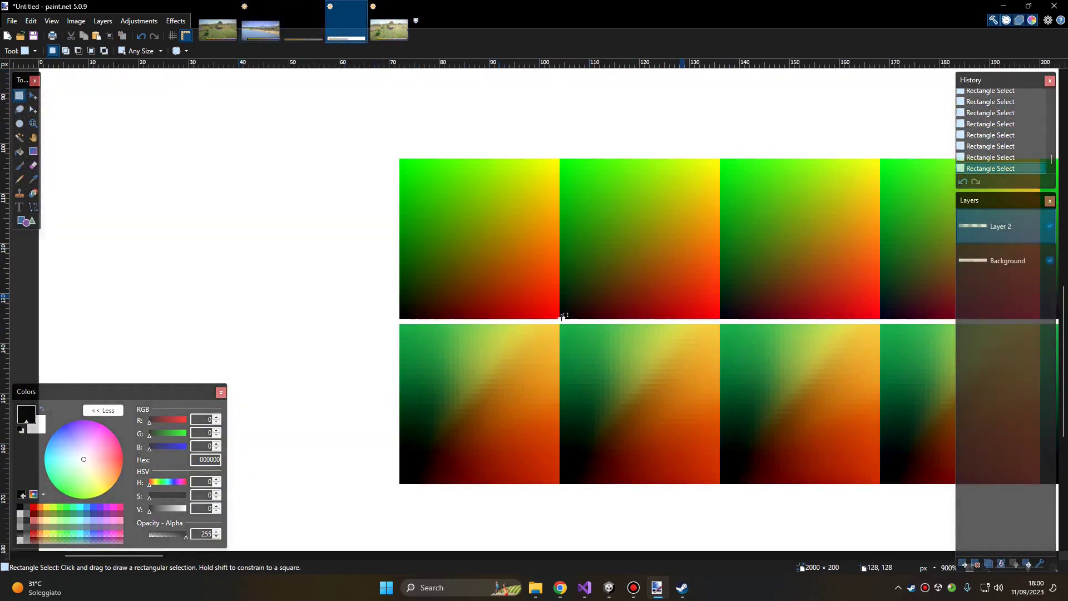
left_click(396, 25)
key("ctrl+z")
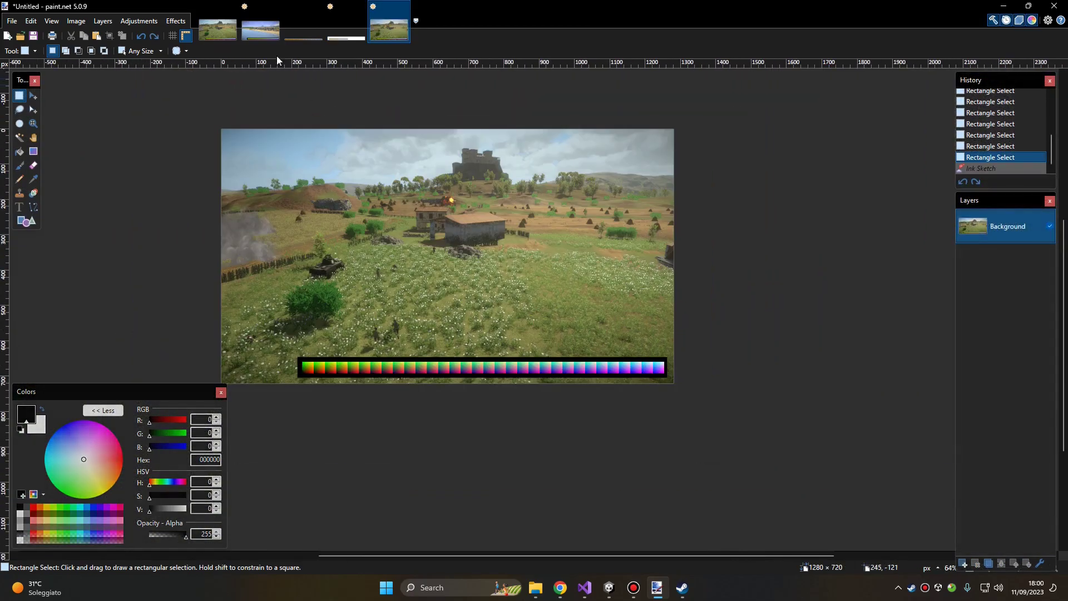
Preview the Oil Painting effect on the screenshot and cancel it
left_click(184, 25)
mouse_move(206, 50)
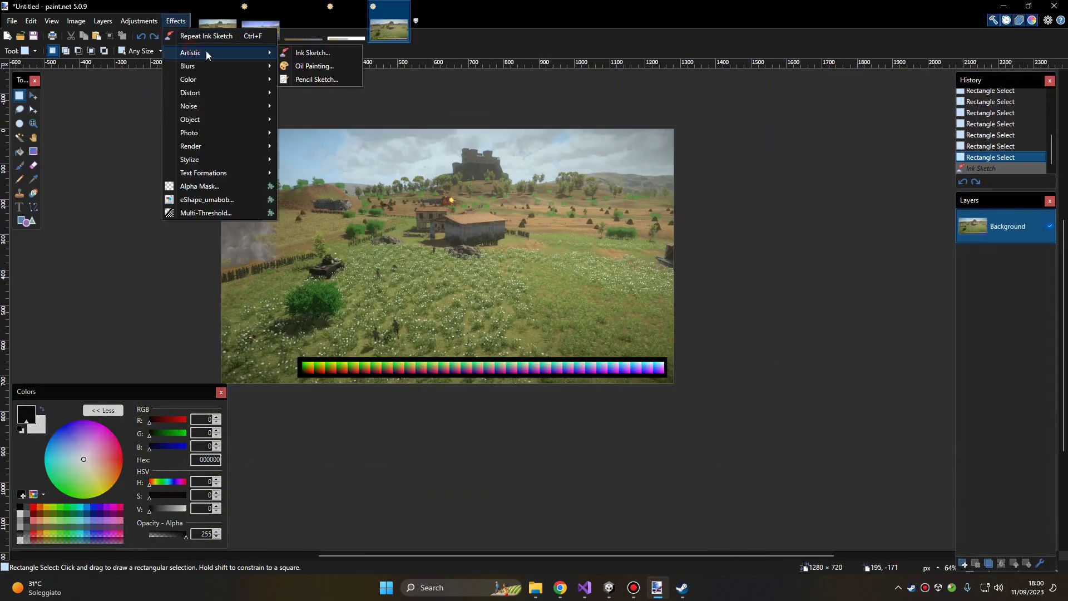
left_click(302, 63)
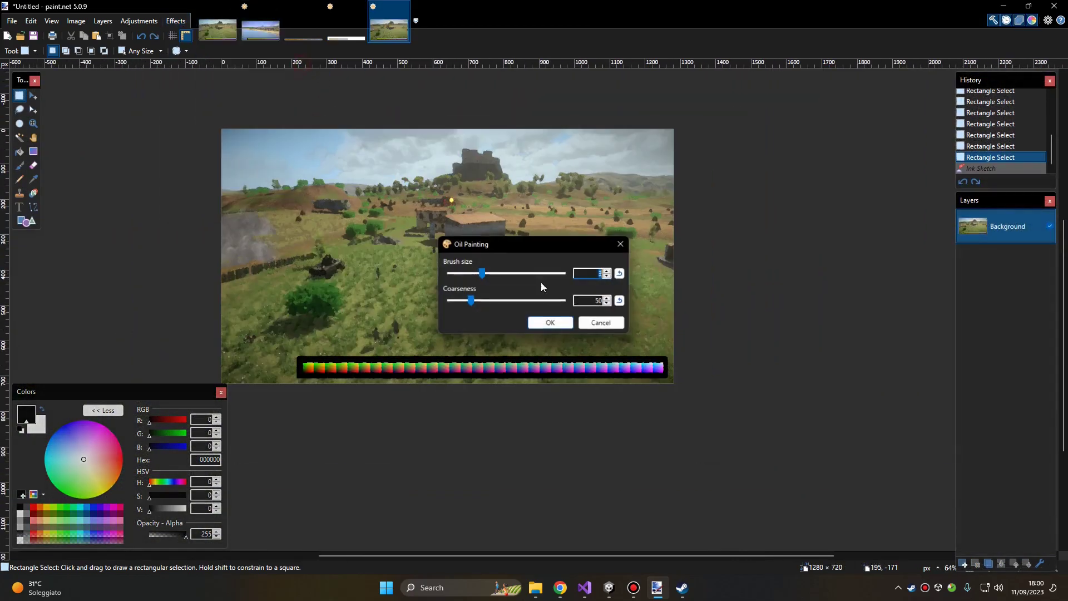
left_click(601, 322)
Preview the Pencil Sketch effect on the screenshot and cancel it
left_click(181, 25)
mouse_move(207, 51)
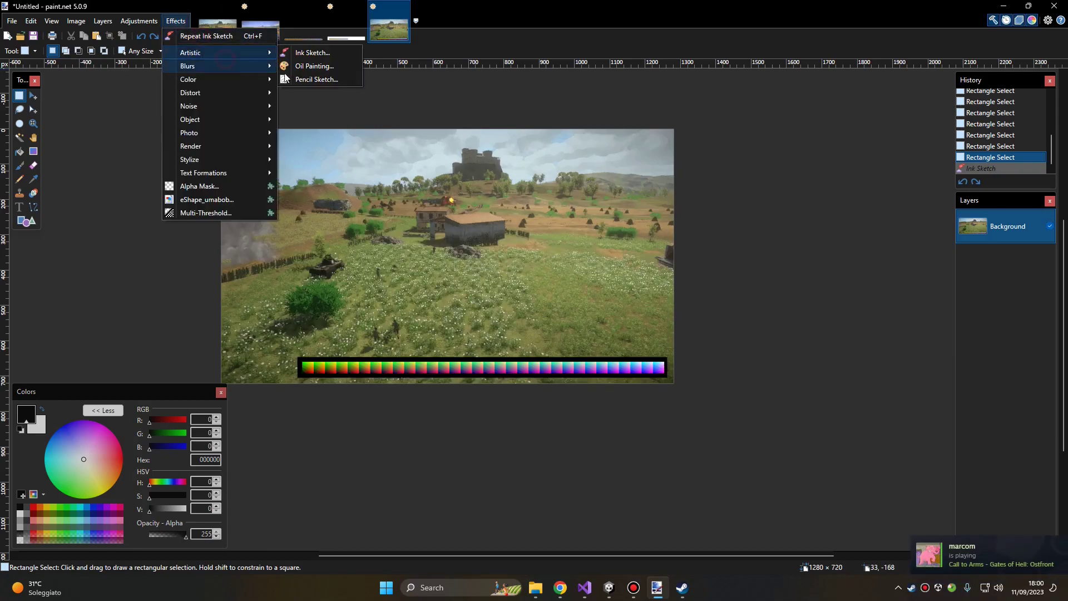
left_click(306, 82)
left_click(595, 320)
Preview a Brightness / Contrast change on the enlarged screenshot and LUT strip, and cancel it
key("ctrl+plus")
key("ctrl+plus")
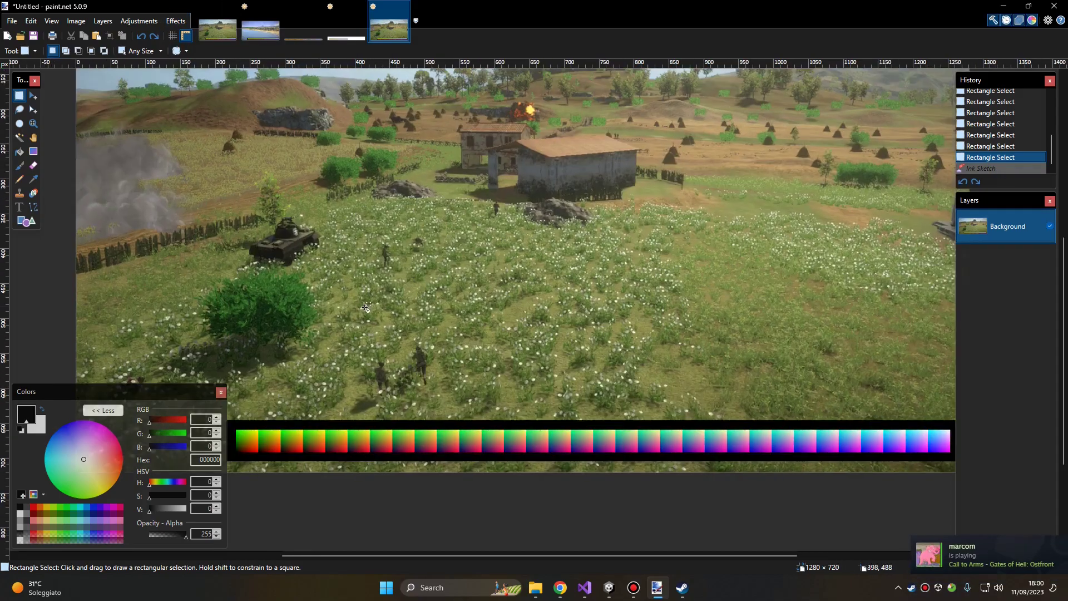
left_click(138, 20)
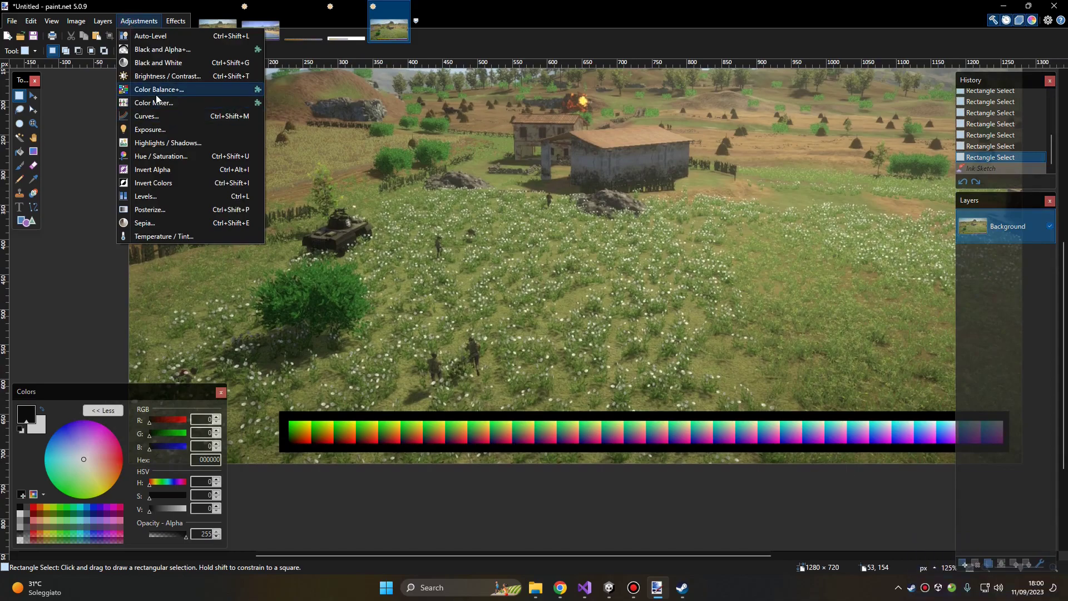
left_click(161, 76)
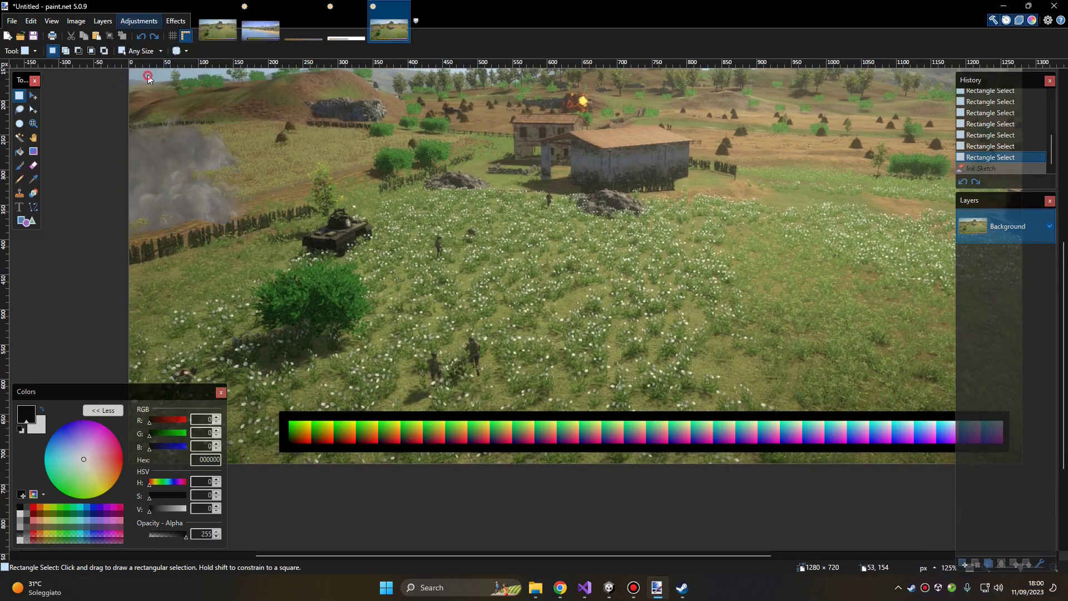
left_click_drag(507, 278, 532, 279)
left_click(599, 322)
Apply a Hue / Saturation adjustment to the whole screenshot including its LUT strip
scroll(480, 219, "down", 3, "ctrl")
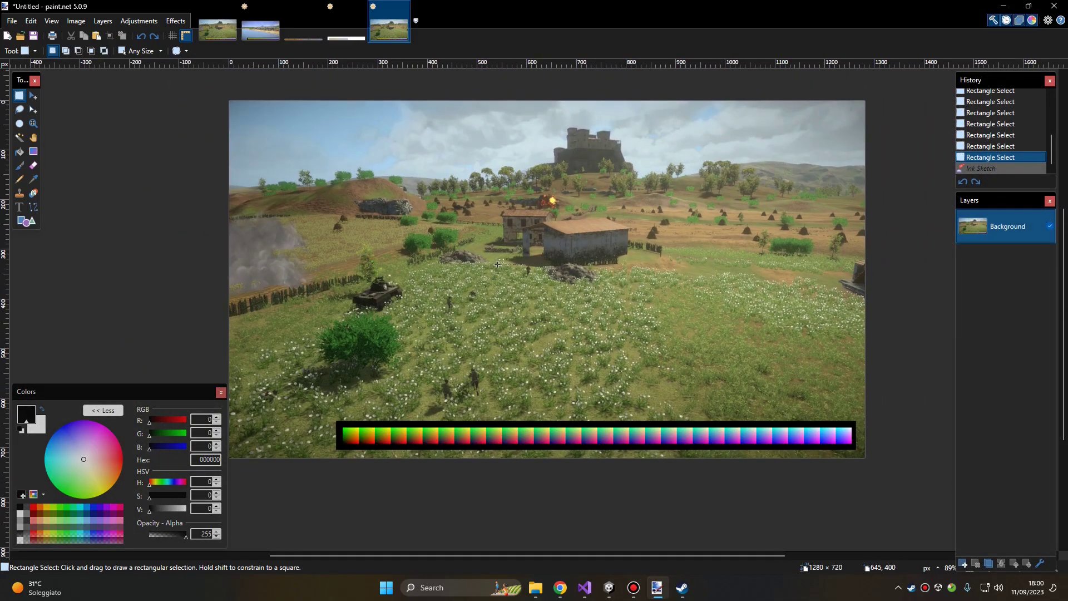
left_click(139, 22)
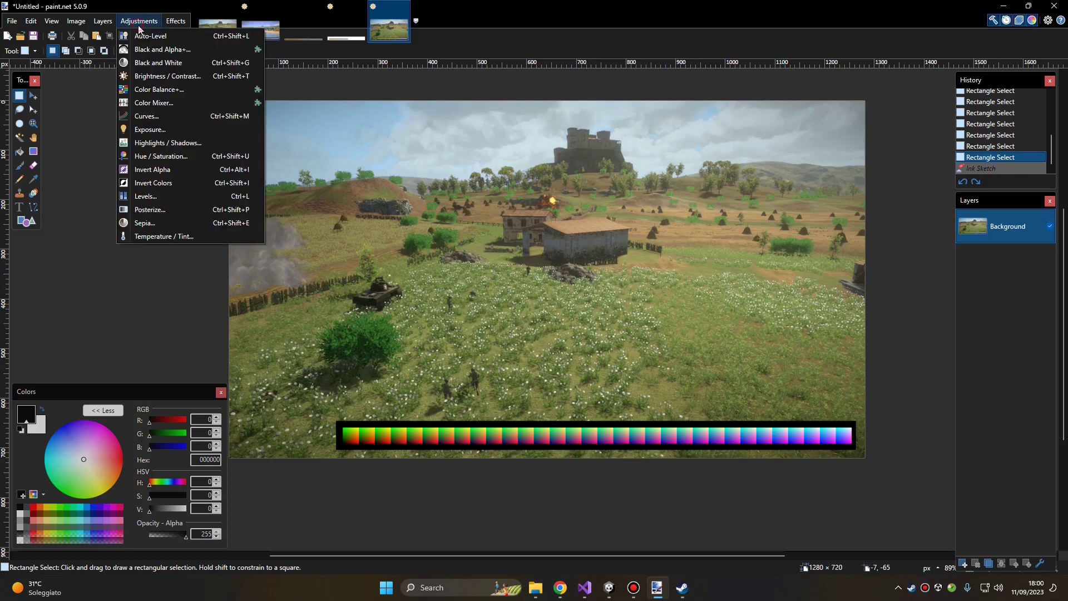
left_click(176, 155)
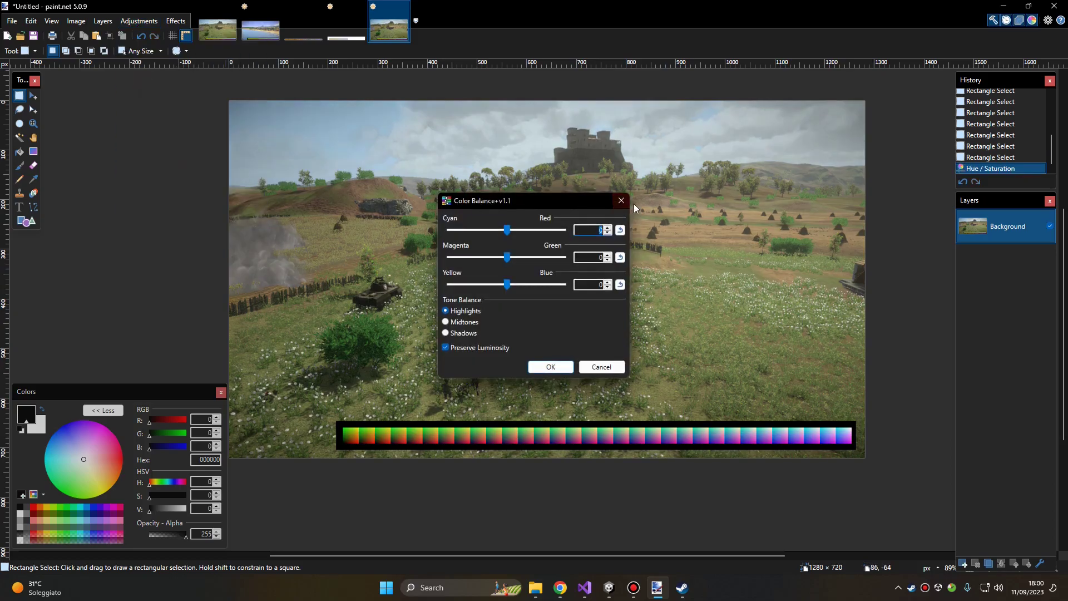
Apply Color Balance+ to the highlights with cyan–red 8, magenta–green -95 and yellow–blue -88, preserving luminosity
left_click_drag(573, 198, 180, 143)
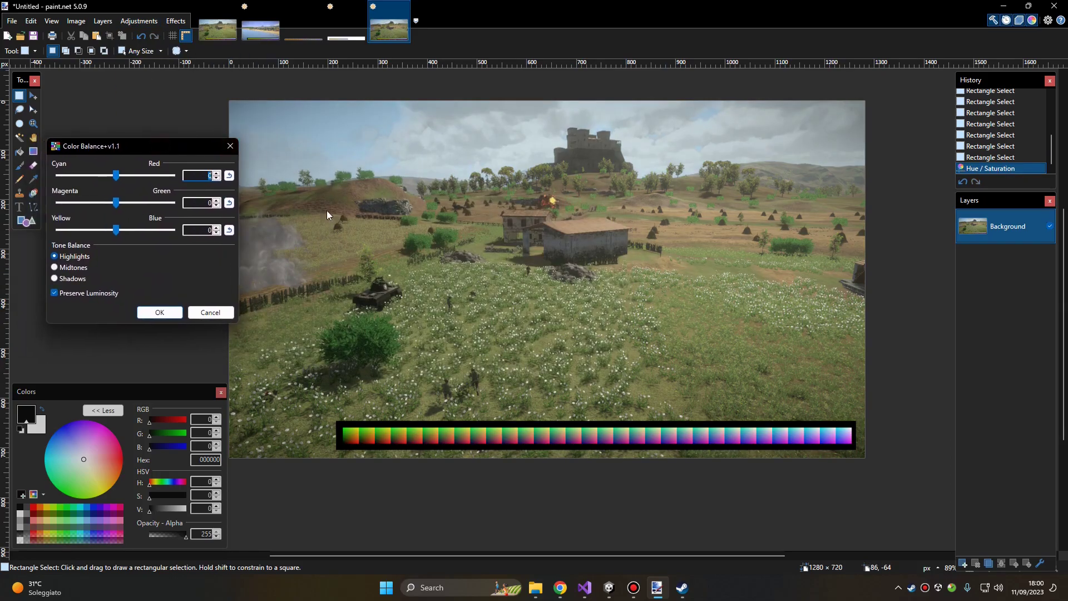
left_click_drag(113, 205, 65, 207)
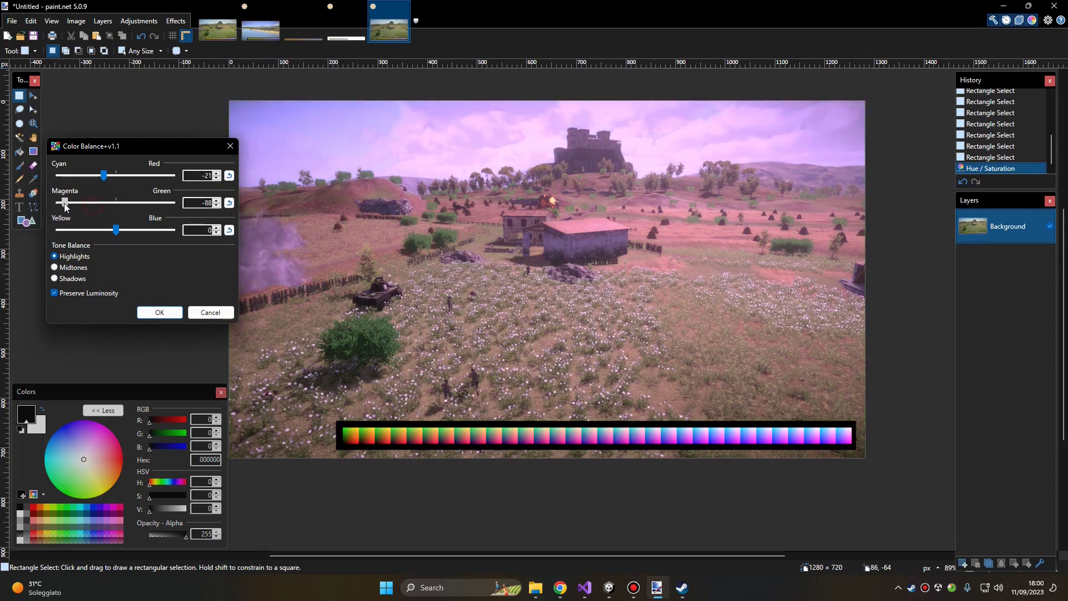
left_click_drag(103, 176, 126, 199)
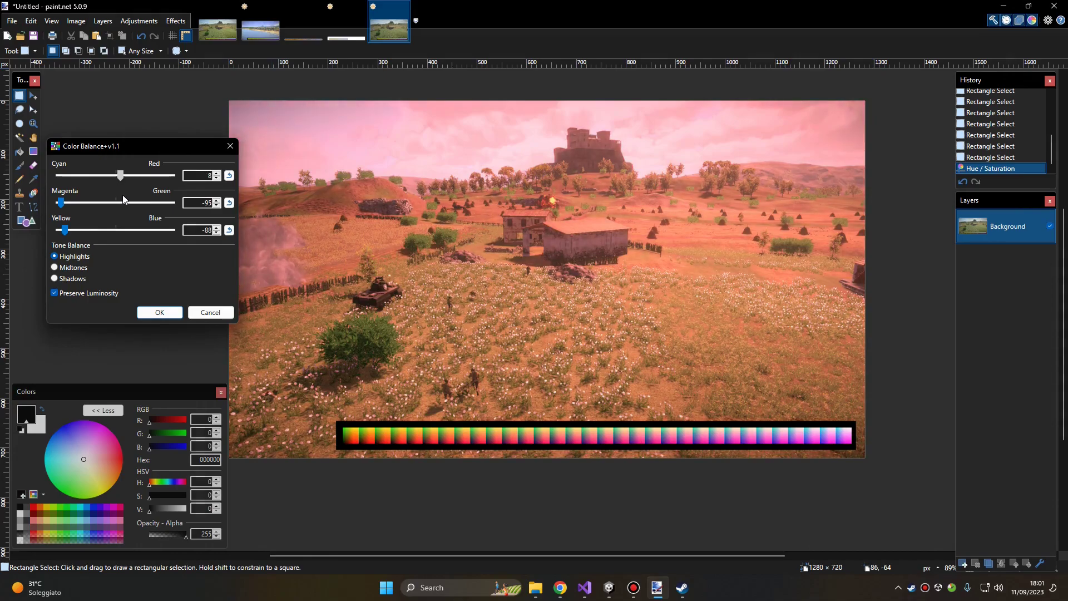
left_click(160, 313)
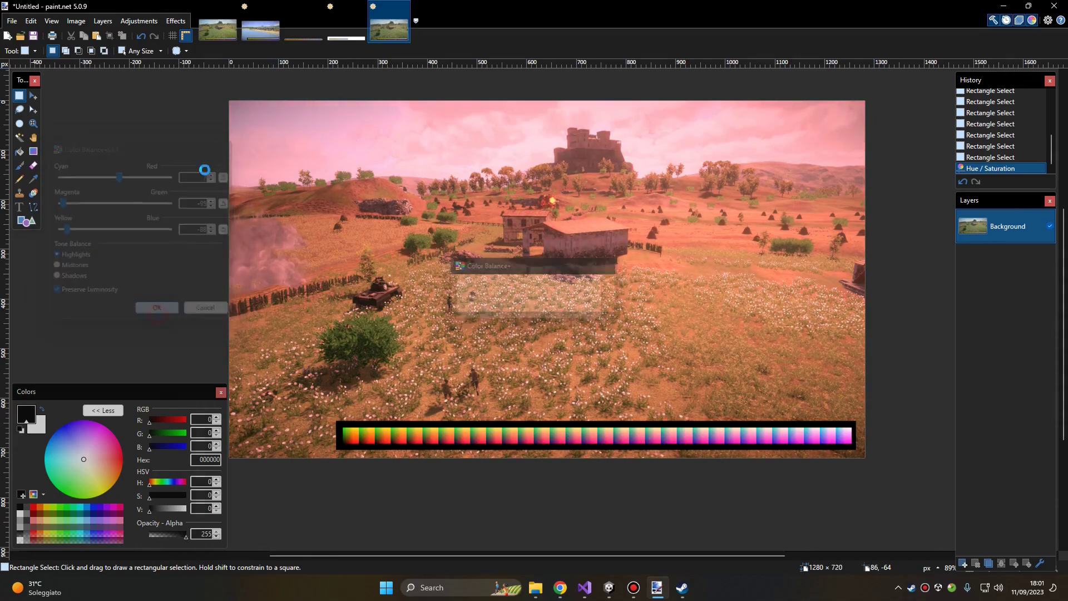
Apply a Brightness / Contrast adjustment with brightness -21 and contrast 32 to the whole screenshot and LUT strip
left_click(136, 25)
left_click(150, 76)
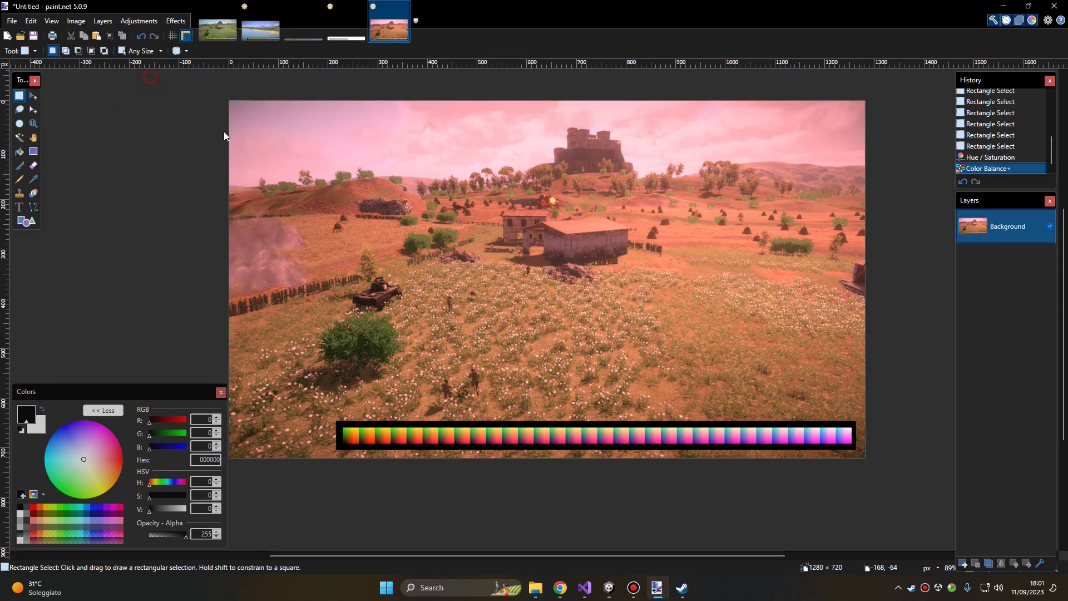
left_click_drag(501, 245, 643, 188)
left_click_drag(655, 244, 639, 215)
left_click(673, 246)
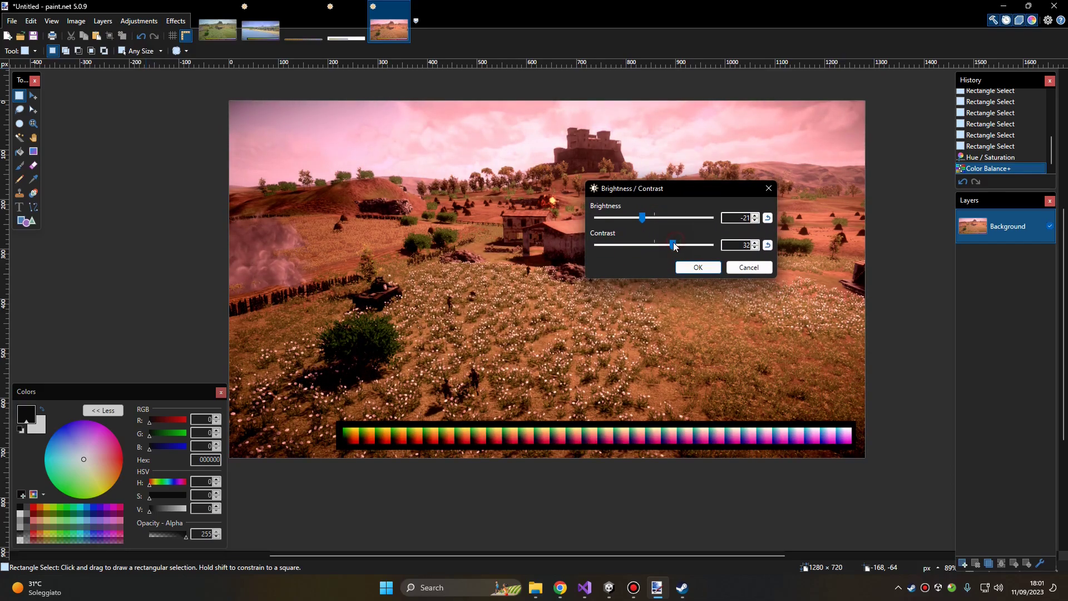
left_click(689, 267)
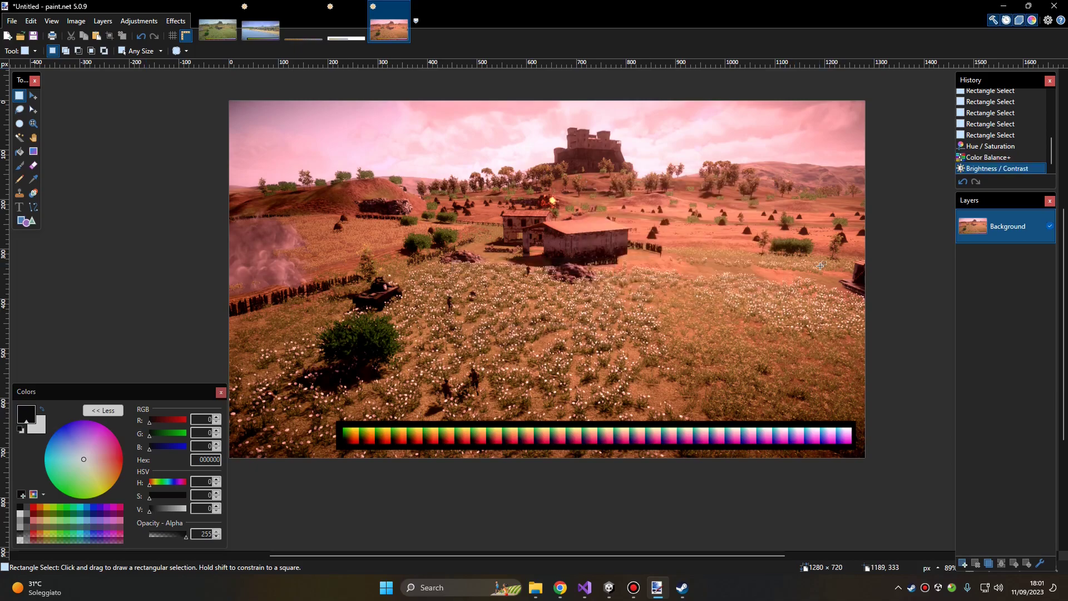
Apply another Hue / Saturation adjustment to the whole screenshot including its LUT strip
left_click(139, 21)
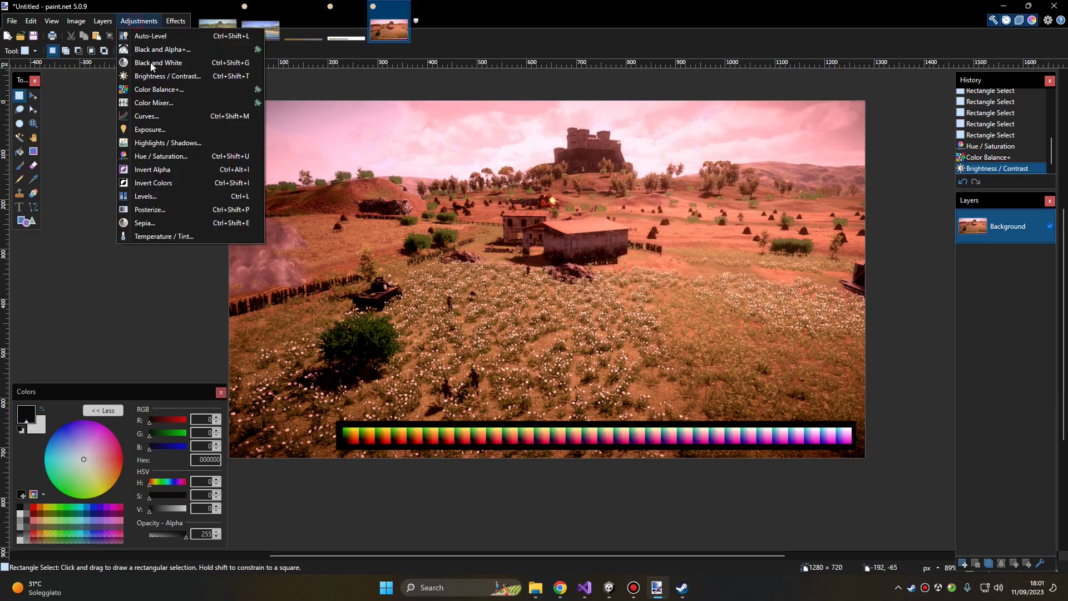
left_click(160, 158)
left_click_drag(540, 239, 674, 133)
left_click(784, 150)
left_click(713, 200)
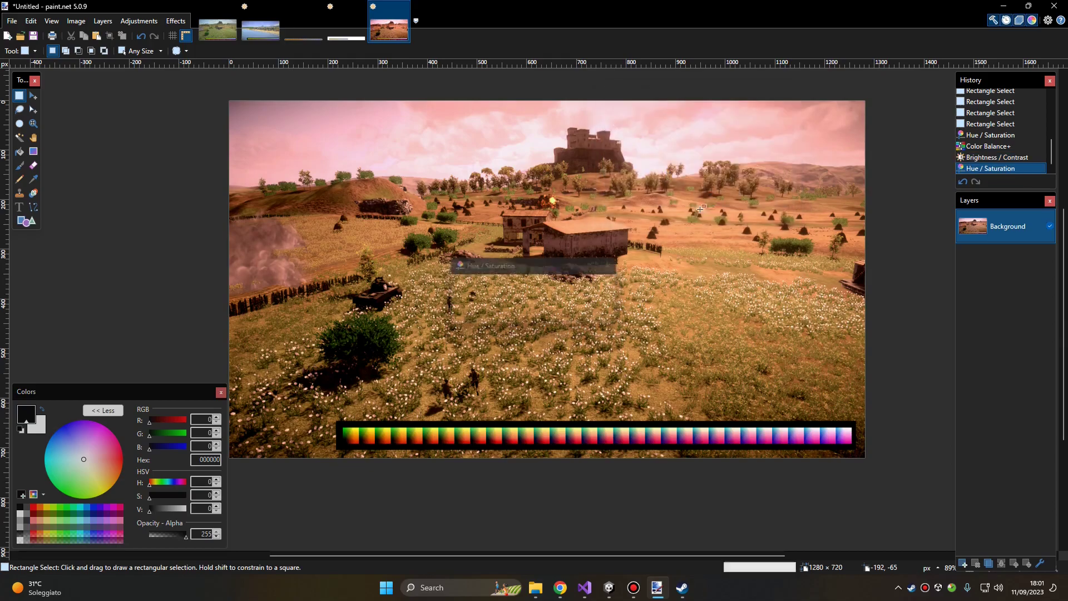
Examine the overall colour grading across the whole screenshot and its LUT strip
left_click(483, 272)
scroll(481, 262, "down", 3, "ctrl")
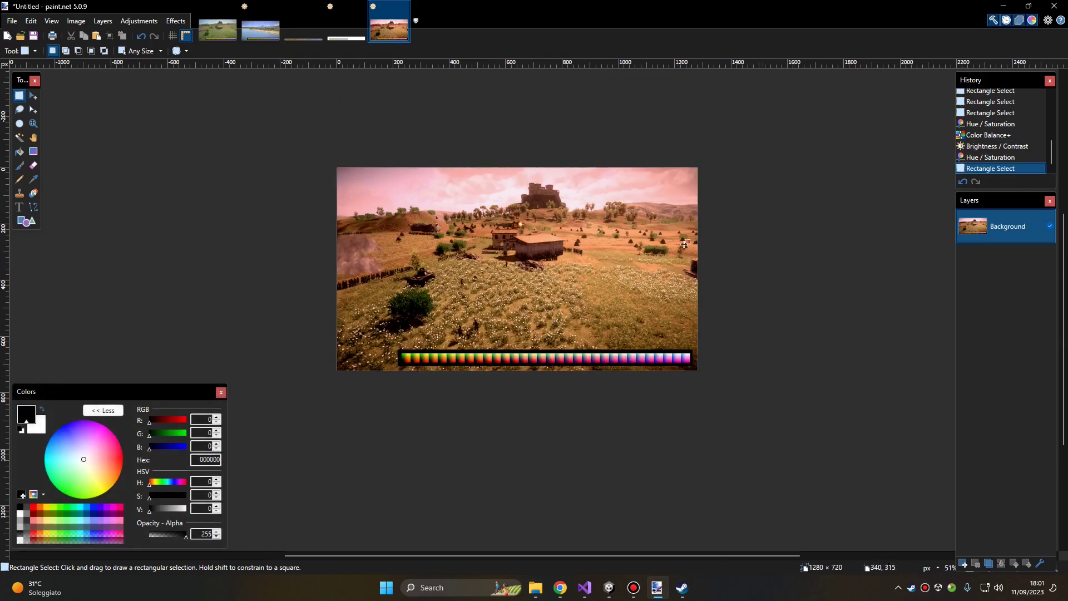
scroll(518, 259, "up", 2, "ctrl")
left_click_drag(279, 132, 658, 333)
left_click(658, 334)
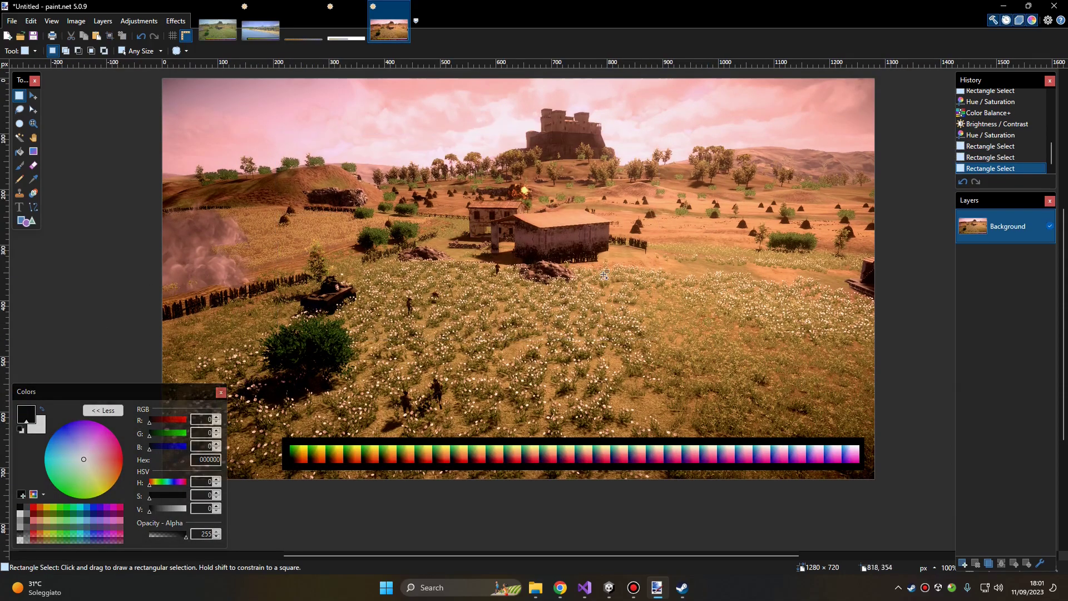
scroll(220, 111, "down", 1, "ctrl")
left_click_drag(220, 112, 726, 356)
left_click(565, 218)
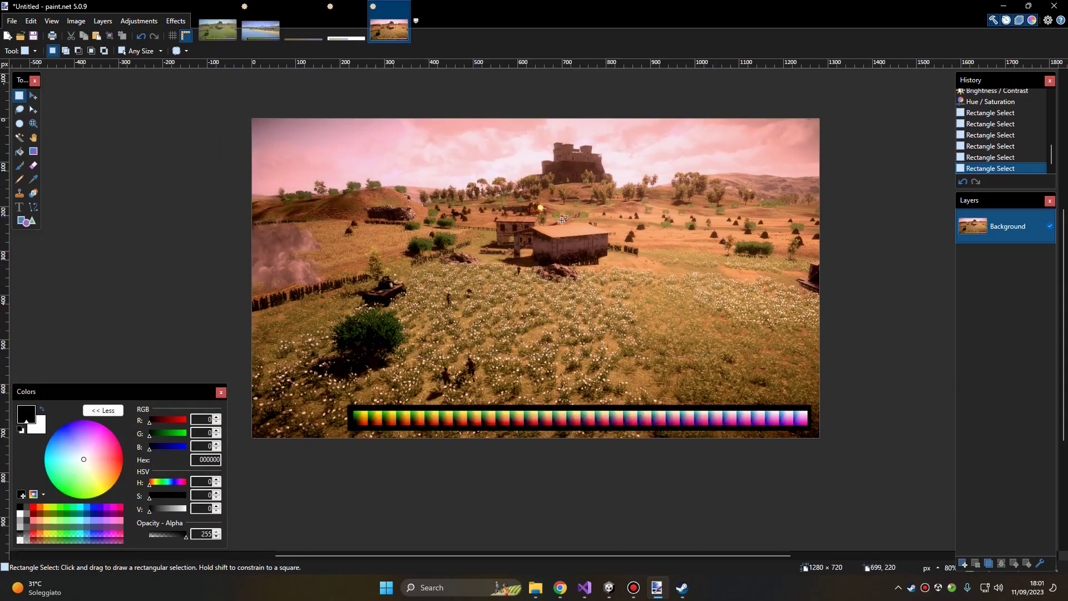
Select exactly the 1024 × 32 graded LUT strip, starting at pixel 229, 659, and copy it
scroll(355, 413, "up", 8, "ctrl")
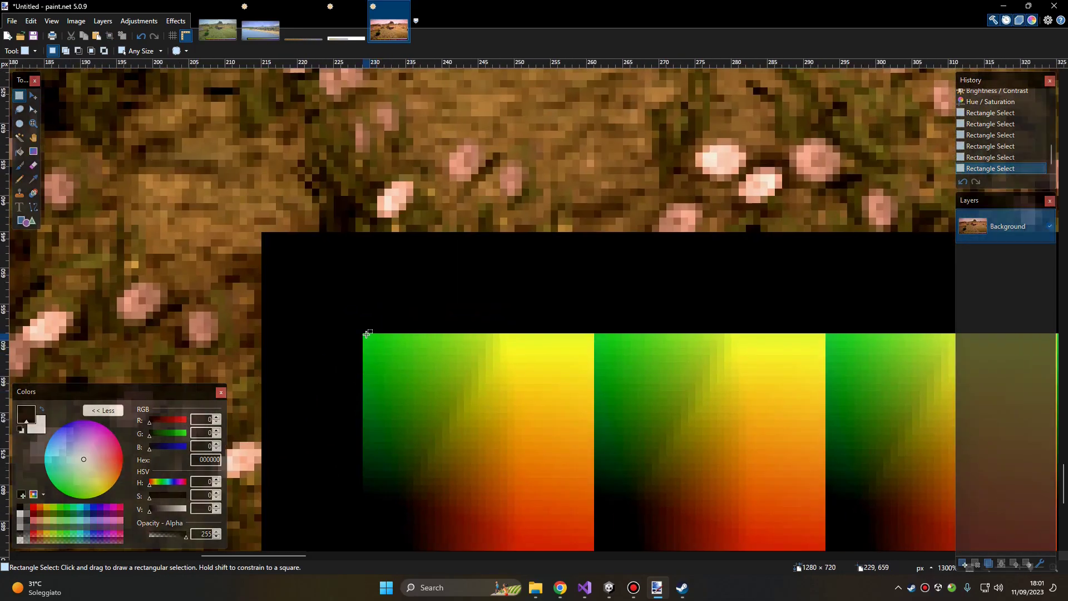
scroll(890, 384, "down", 8, "ctrl")
left_click_drag(364, 334, 924, 378)
scroll(923, 376, "up", 5, "ctrl")
scroll(927, 375, "up", 4, "ctrl")
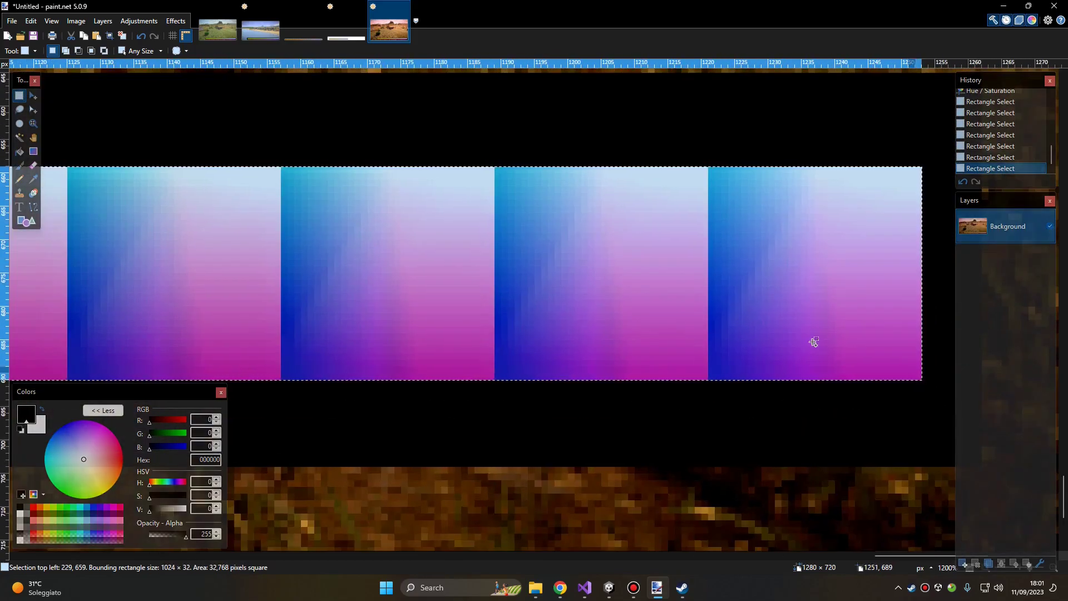
scroll(409, 256, "down", 4, "ctrl")
key("ctrl+c")
Paste the graded strip into Layer 2 of the 2000 × 200 image, aligned directly beneath the neutral strip over the earlier graded one
left_click(346, 20)
scroll(445, 205, "down", 3, "ctrl")
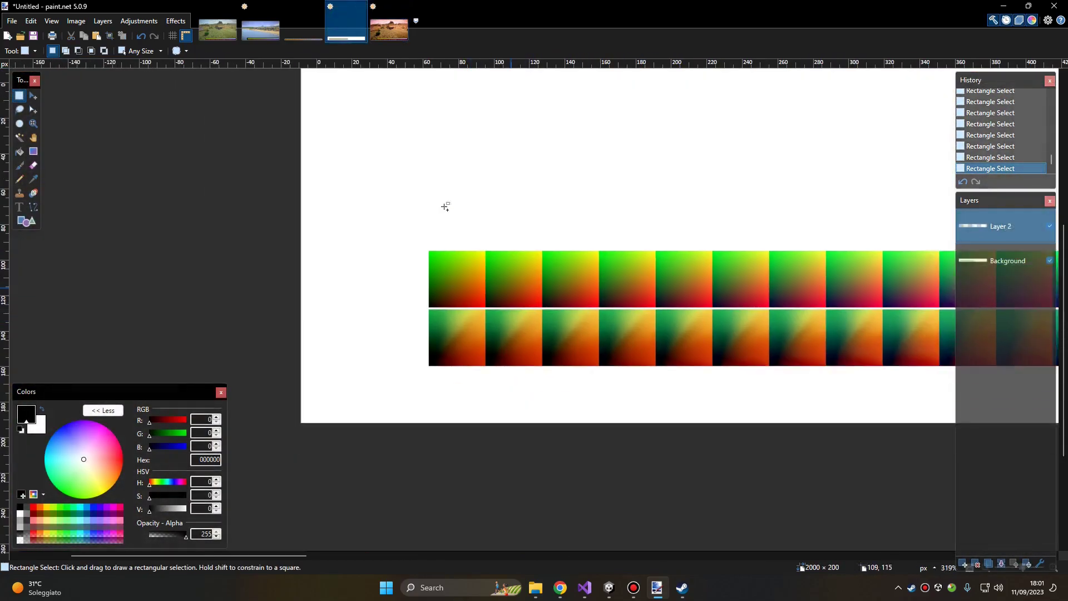
key("ctrl+v")
left_click_drag(462, 332, 591, 276)
scroll(467, 268, "up", 10, "ctrl")
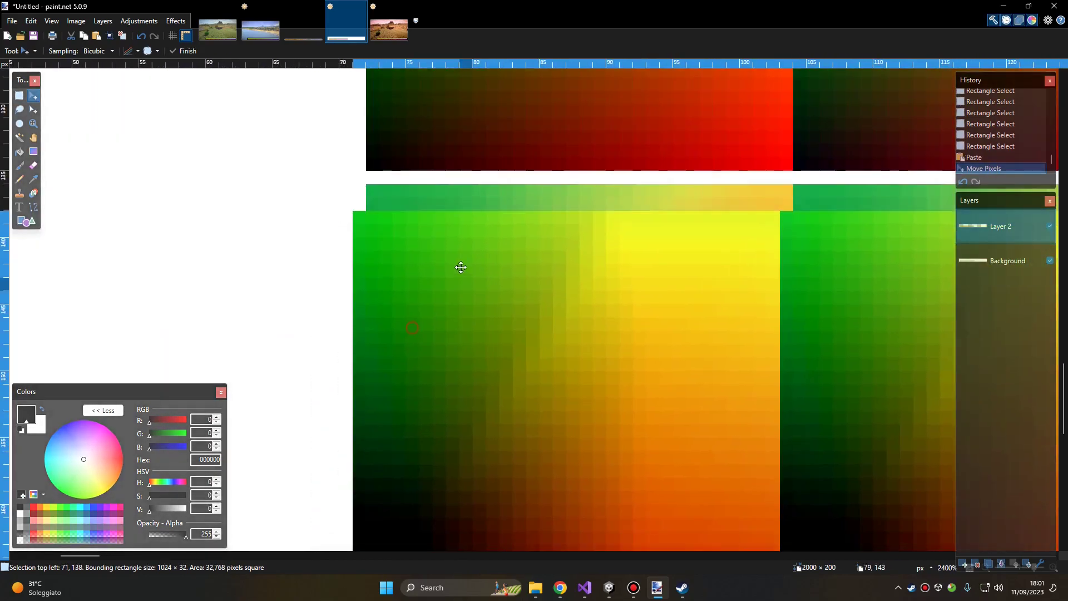
left_click(19, 95)
Compare the neutral LUT strip with the graded strip beneath it along their length and at the first tiles
scroll(453, 238, "down", 8, "ctrl")
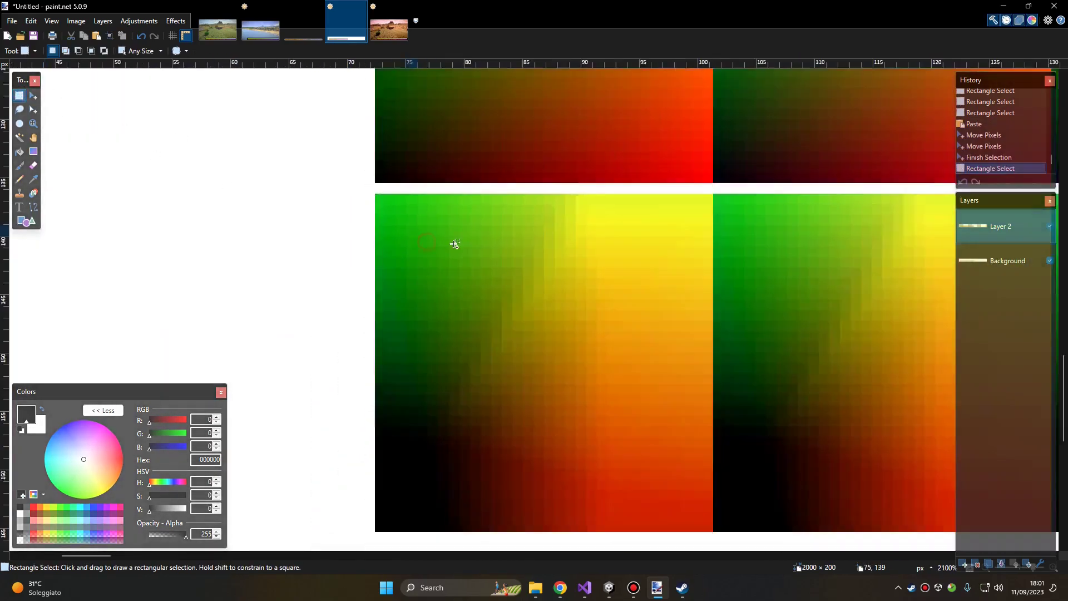
scroll(576, 207, "down", 4, "ctrl")
scroll(666, 253, "up", 3, "ctrl")
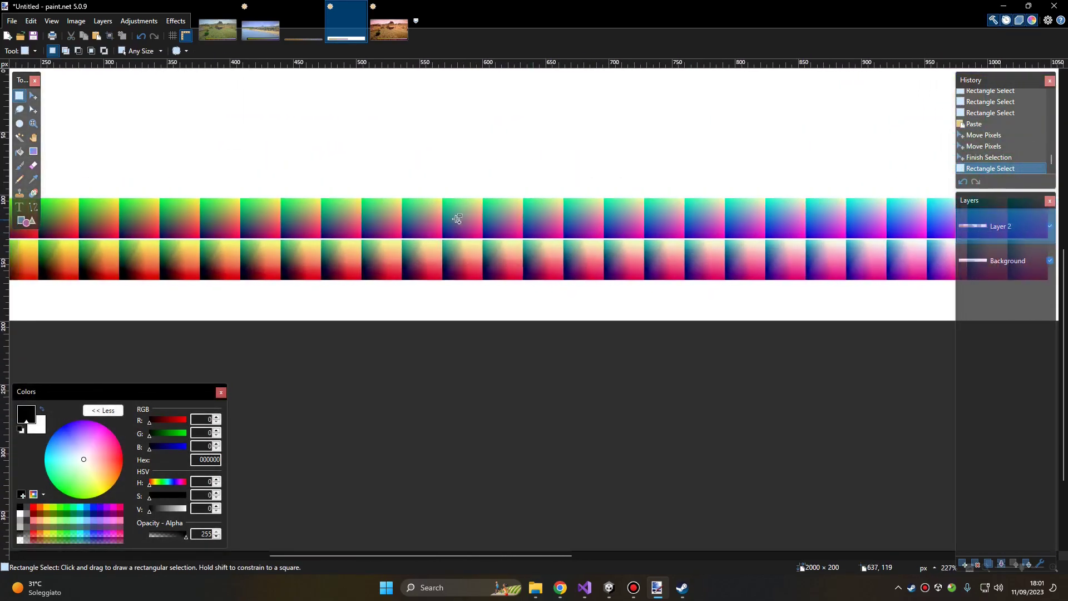
scroll(400, 245, "up", 3, "ctrl")
left_click_drag(324, 222, 447, 340)
left_click(399, 303)
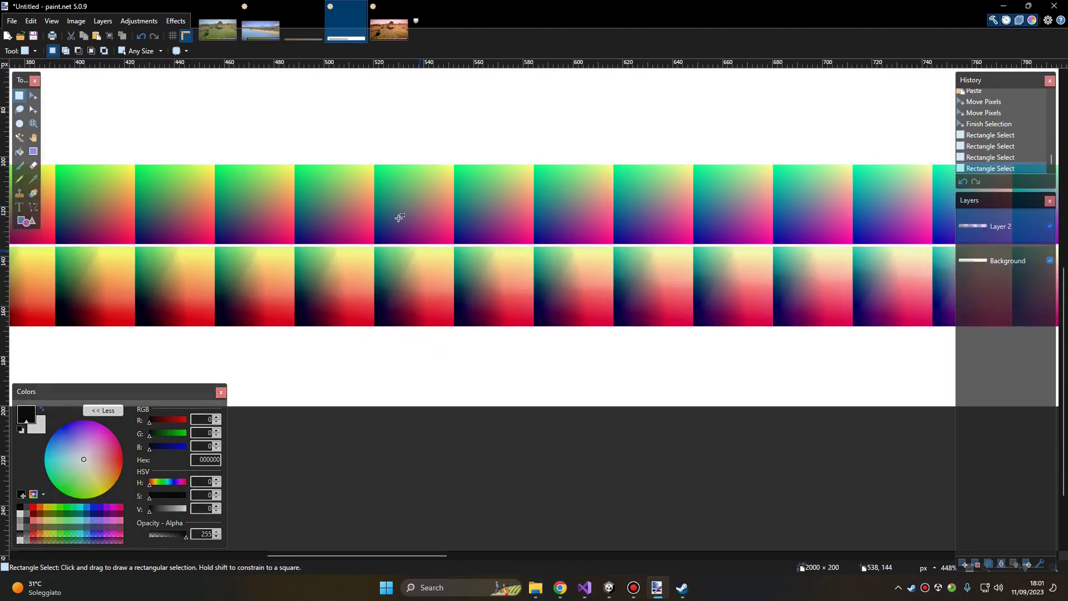
scroll(456, 281, "down", 5, "ctrl")
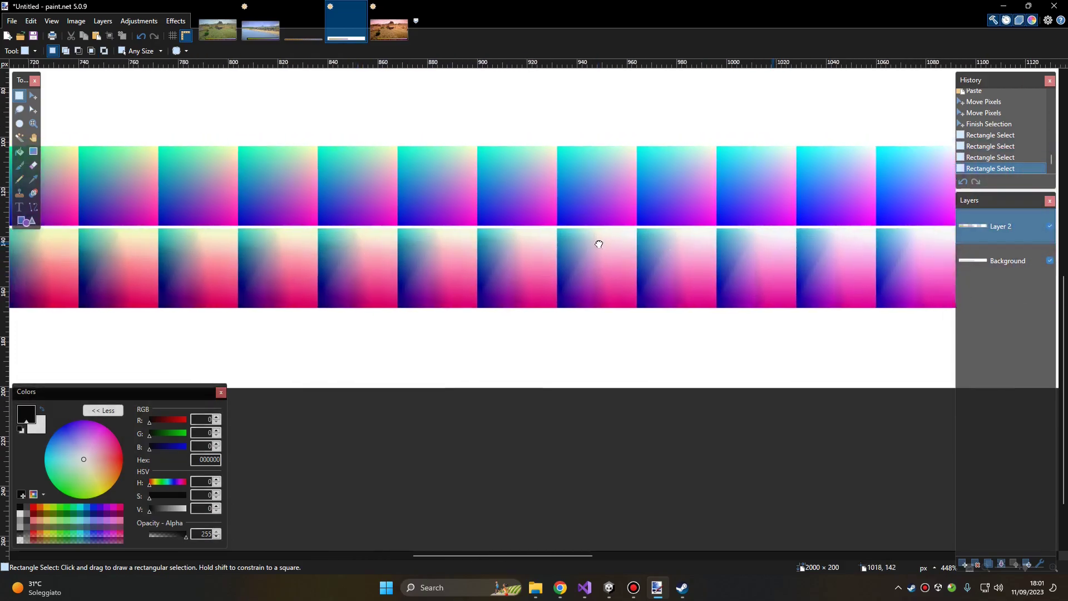
scroll(697, 275, "up", 4, "ctrl")
scroll(697, 275, "down", 2, "ctrl")
scroll(291, 291, "up", 7, "ctrl")
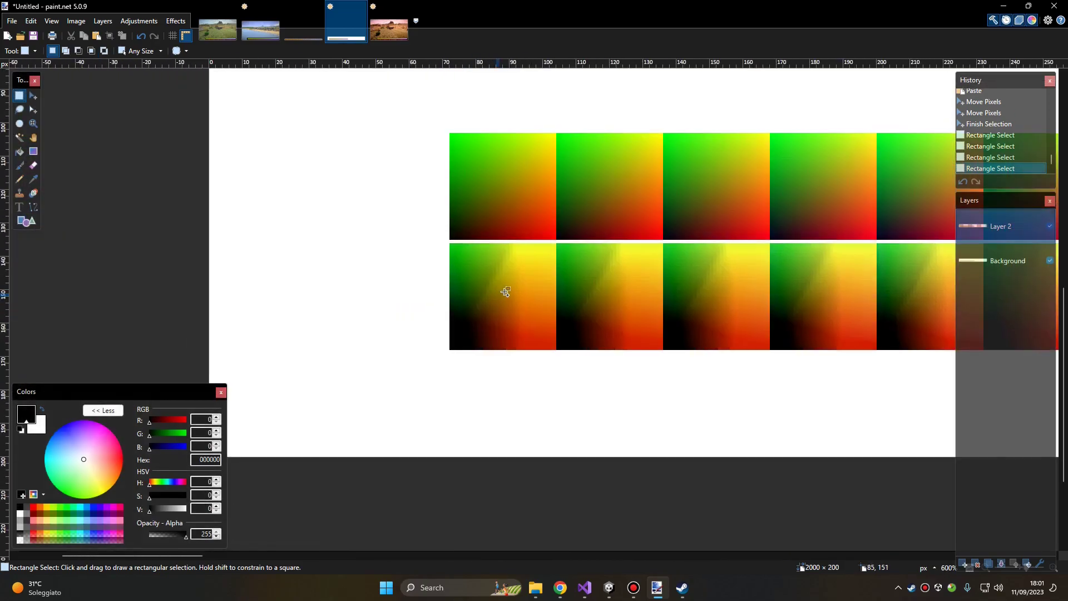
left_click_drag(422, 308, 436, 366)
scroll(437, 370, "up", 3)
left_click_drag(367, 262, 477, 176)
left_click(523, 237)
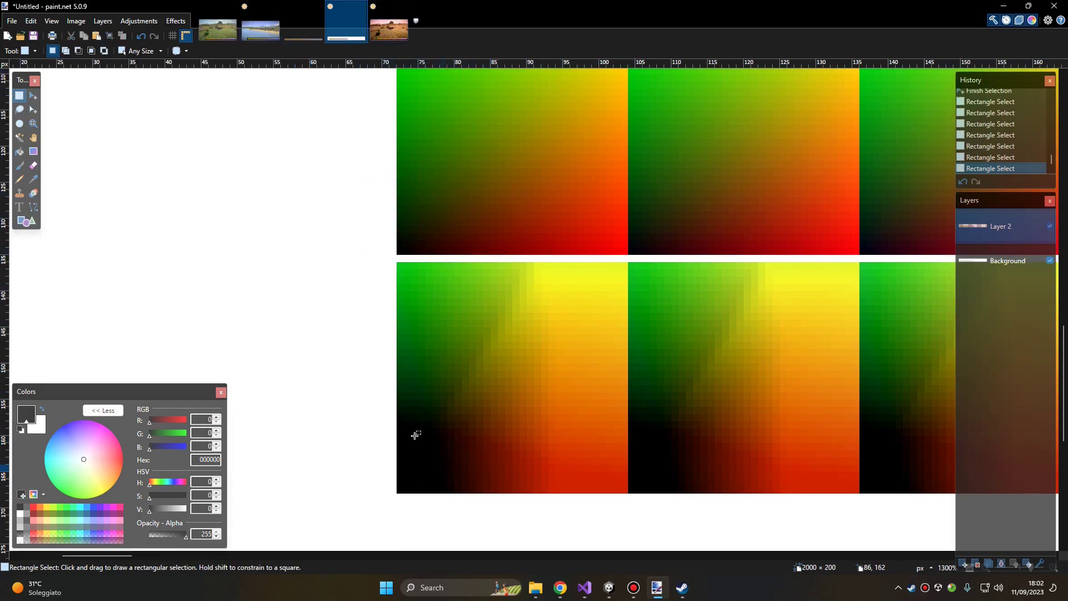
Compare the darkest pixels in the lower-left corner of the first tile between the graded and neutral strips
scroll(441, 493, "up", 6, "ctrl")
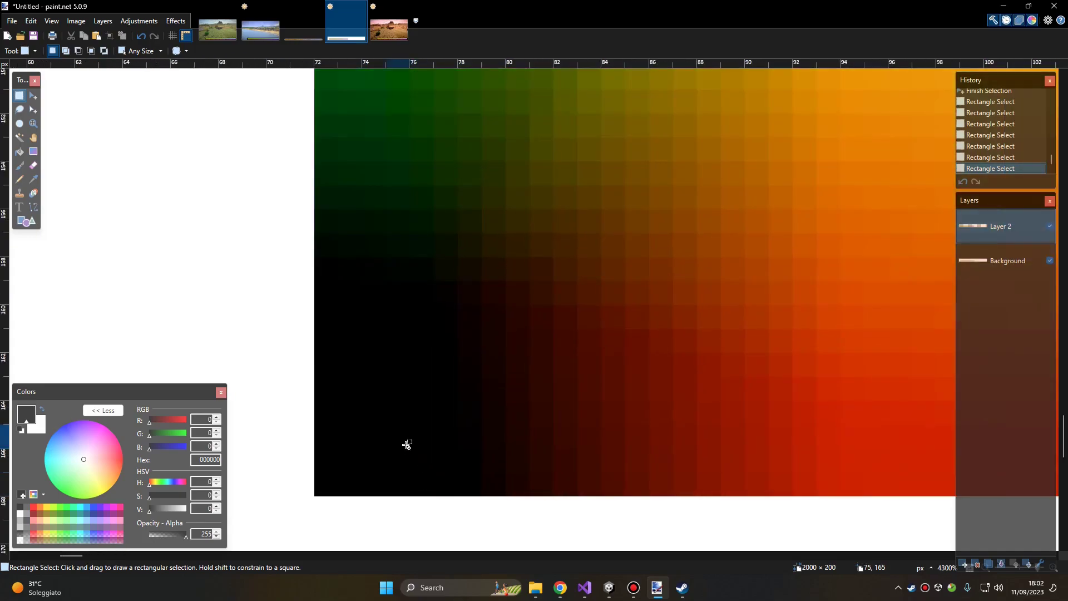
scroll(322, 205, "down", 5, "ctrl")
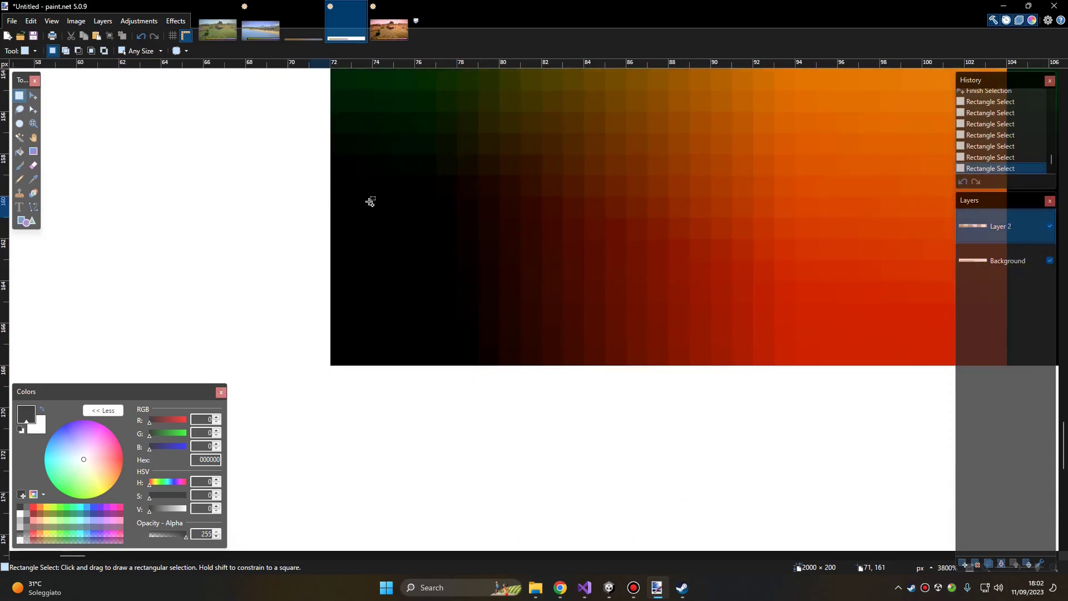
scroll(480, 390, "up", 3)
scroll(422, 418, "up", 3, "ctrl")
scroll(372, 334, "up", 2)
left_click_drag(364, 272, 555, 345)
scroll(556, 345, "down", 6)
scroll(402, 382, "down", 5)
left_click_drag(383, 194, 534, 414)
scroll(402, 346, "up", 2, "ctrl")
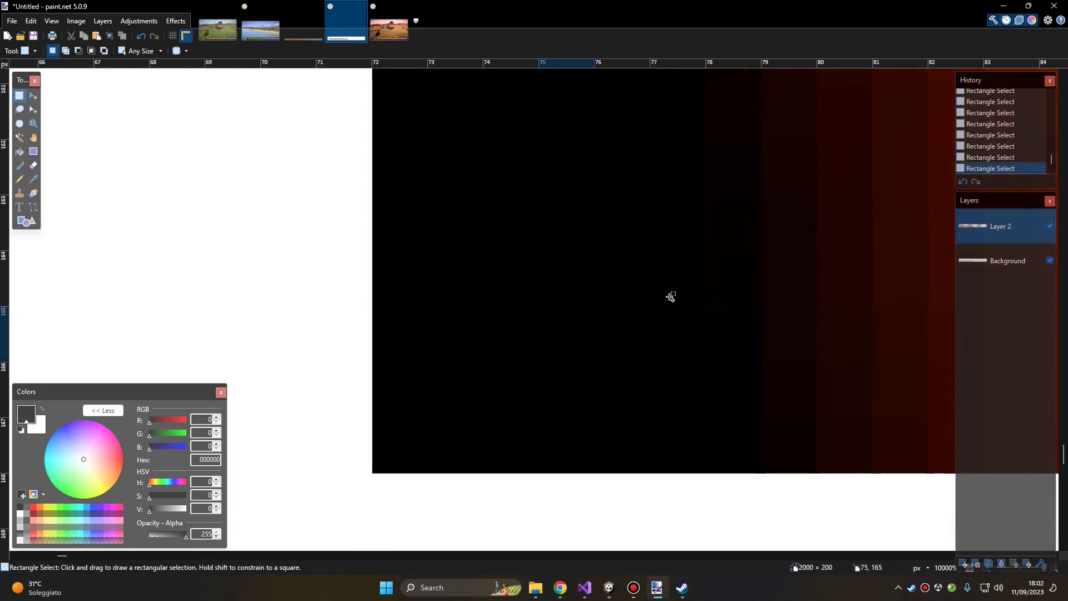
scroll(573, 275, "down", 2, "ctrl")
scroll(555, 441, "down", 1, "ctrl")
scroll(566, 289, "up", 1, "ctrl")
scroll(525, 350, "up", 3, "ctrl")
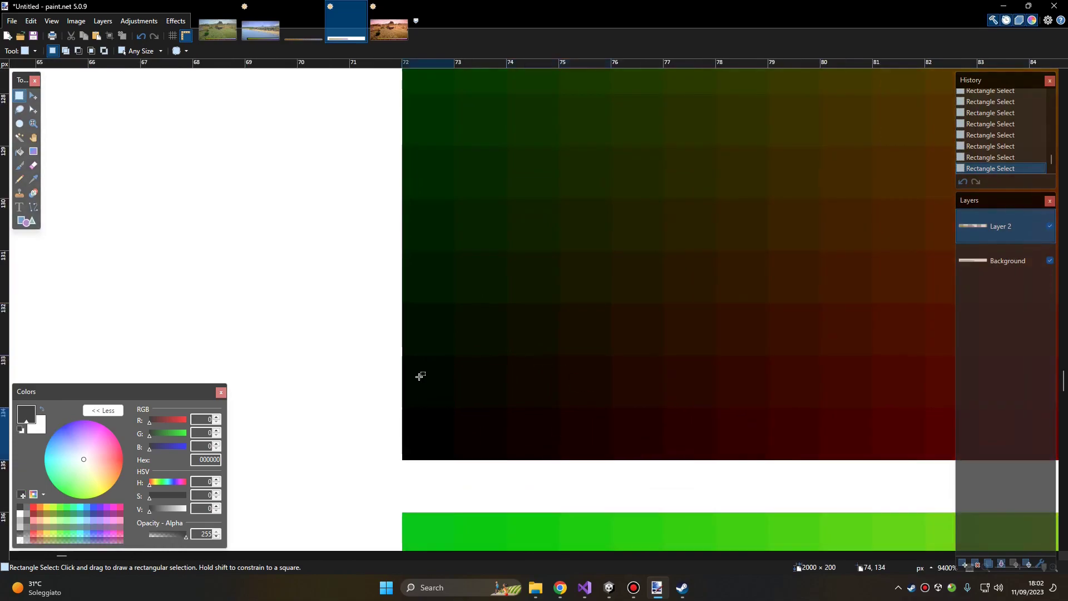
left_click_drag(434, 383, 622, 352)
scroll(651, 341, "down", 8)
scroll(578, 322, "down", 3, "ctrl")
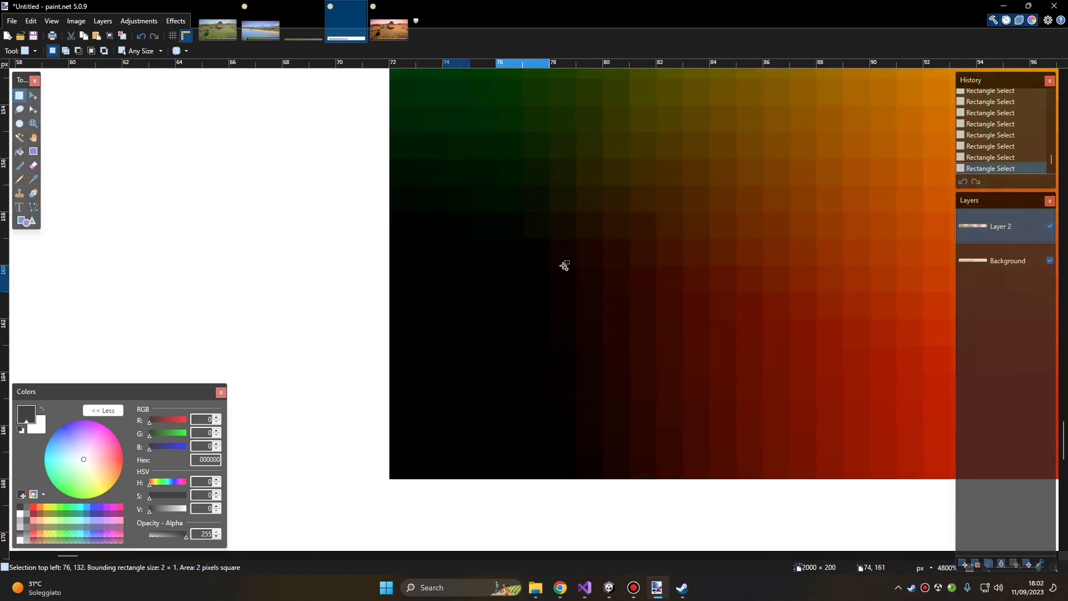
scroll(593, 240, "down", 2, "ctrl")
scroll(618, 291, "up", 2, "ctrl")
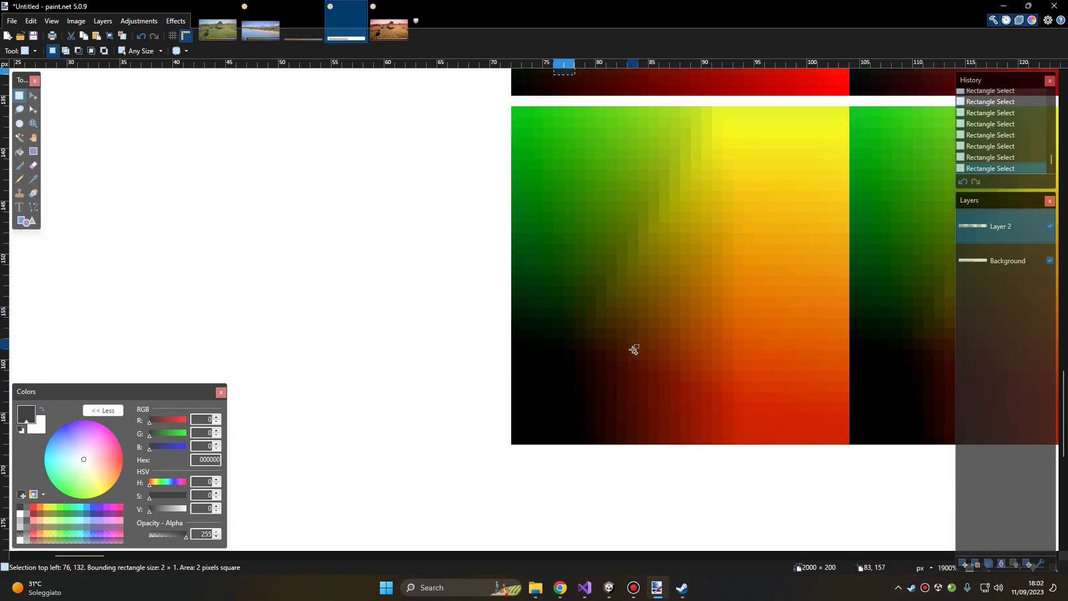
scroll(461, 325, "up", 1, "ctrl")
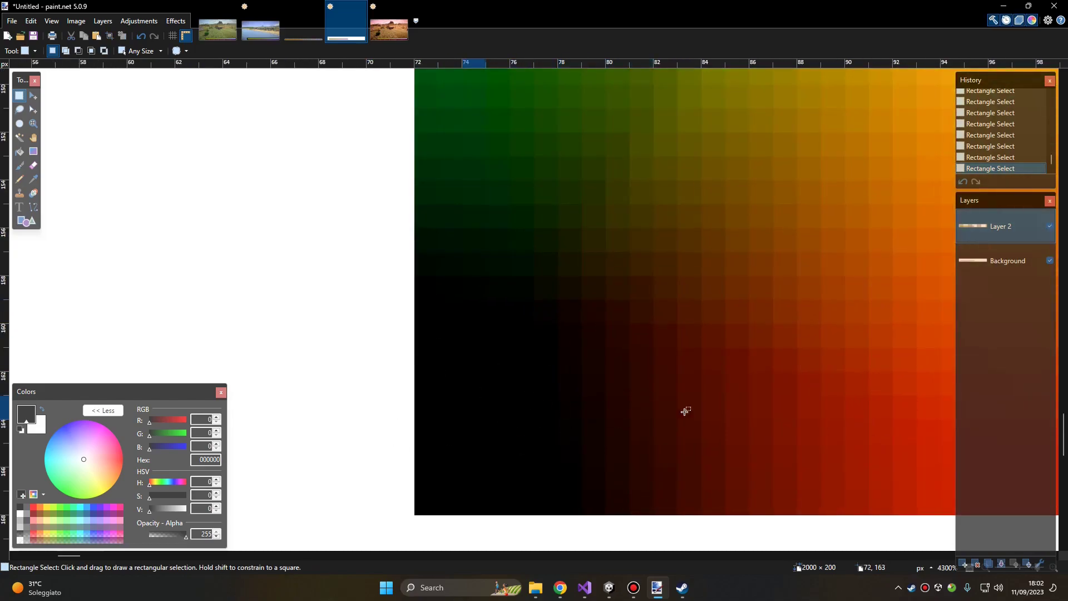
Inspect the colour gradients inside the first several tiles of the graded strip against the neutral tiles above them
scroll(571, 405, "down", 4, "ctrl")
scroll(548, 370, "up", 2, "ctrl")
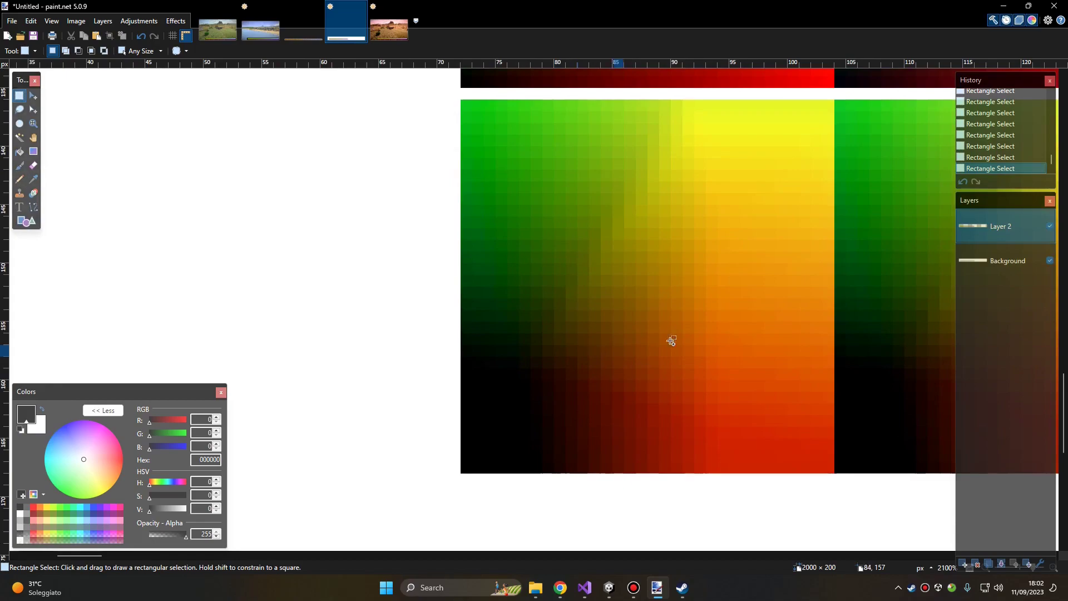
scroll(561, 332, "down", 4, "ctrl")
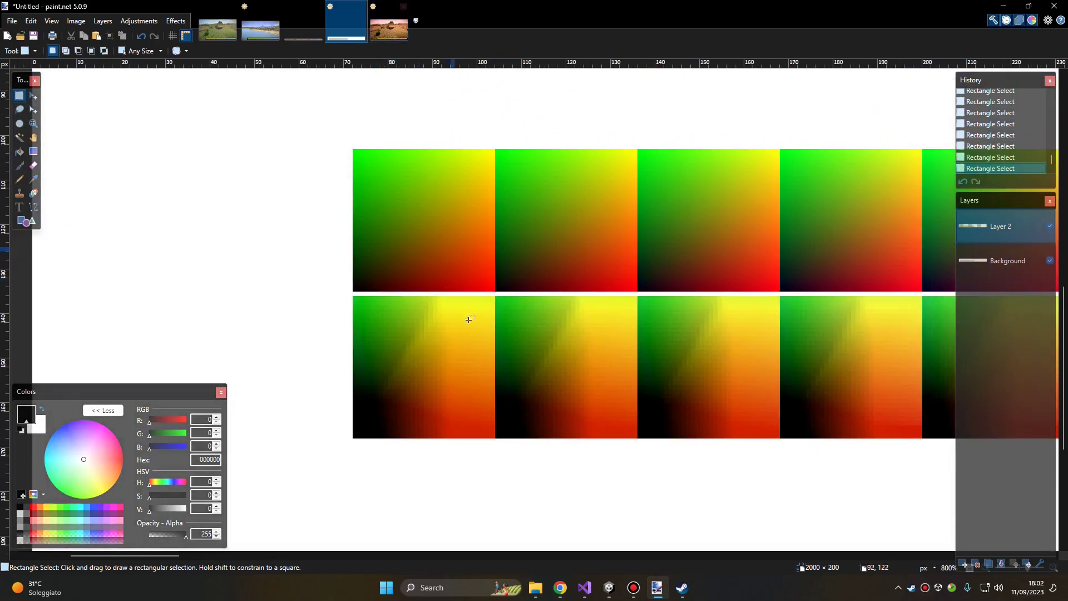
scroll(596, 421, "up", 2, "ctrl")
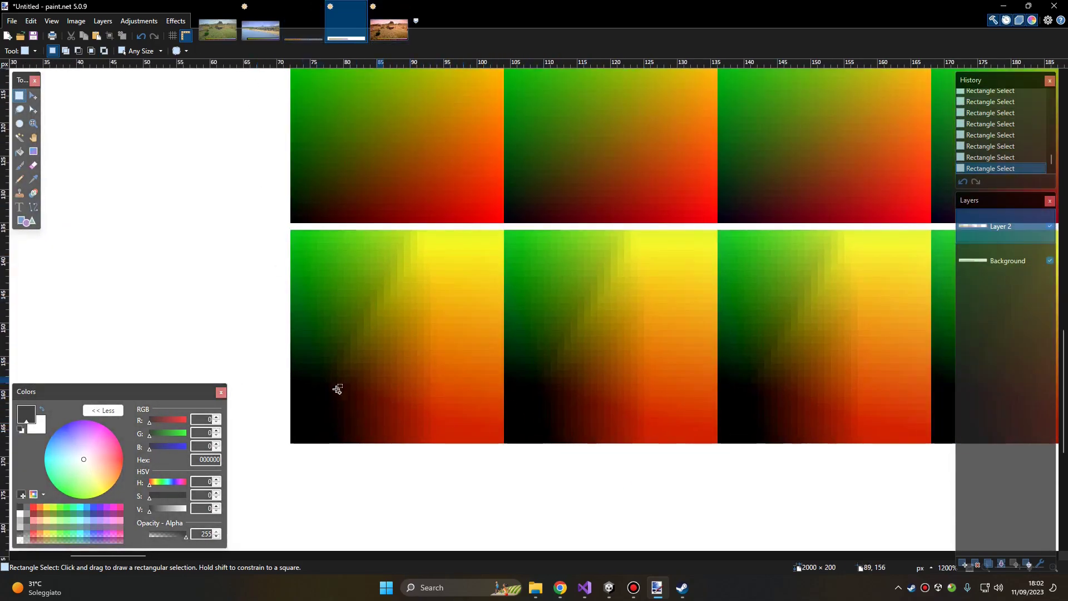
scroll(341, 386, "up", 2, "ctrl")
scroll(594, 343, "down", 3, "ctrl")
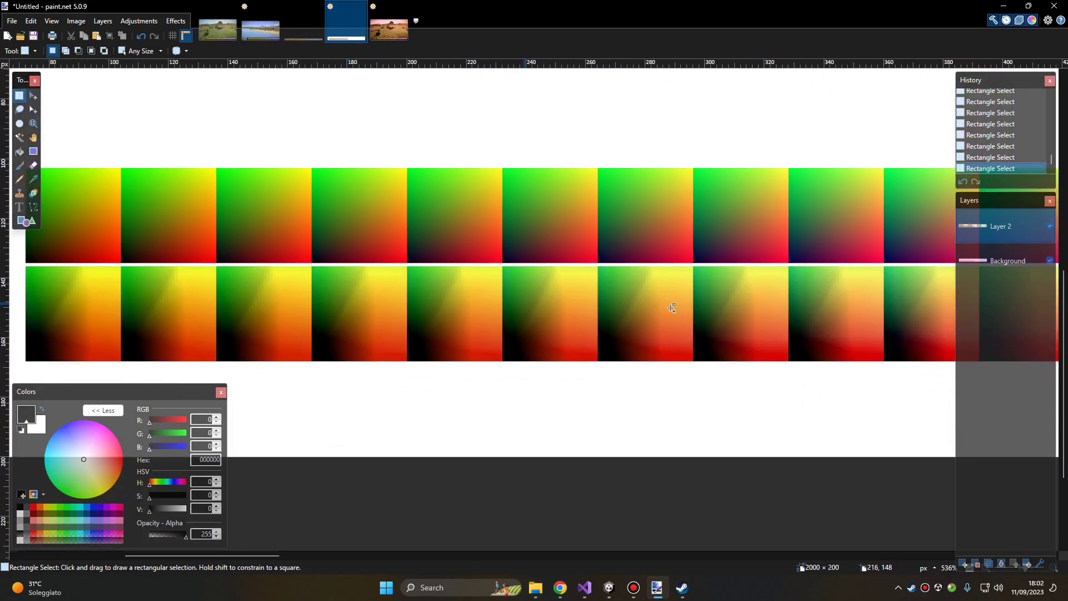
scroll(396, 315, "up", 2, "ctrl")
middle_click_drag(396, 315, 204, 351)
scroll(204, 351, "left", 10)
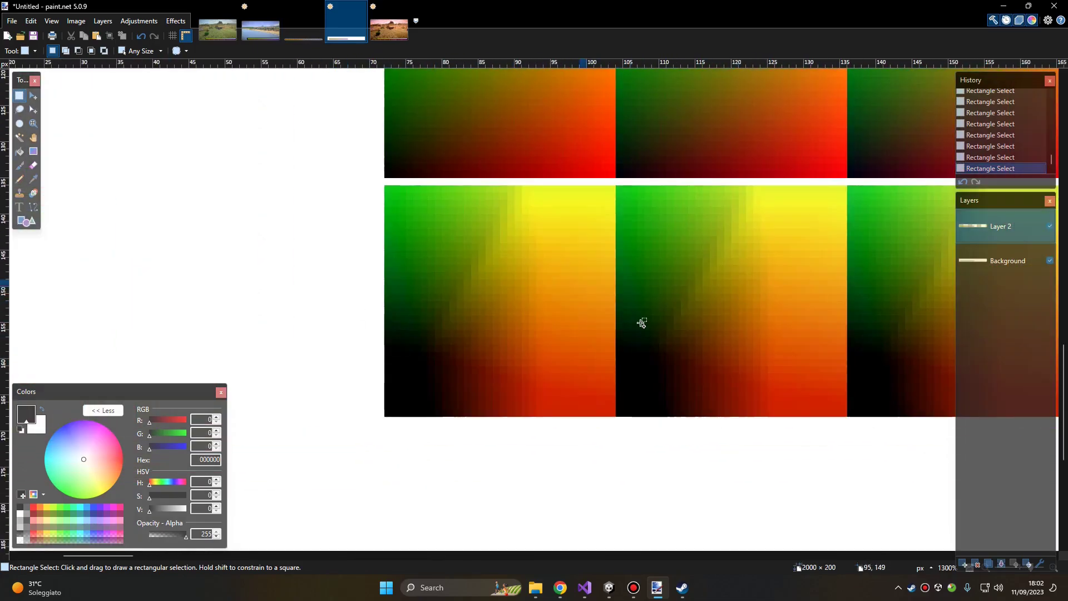
scroll(544, 272, "down", 3, "ctrl")
scroll(427, 162, "up", 3, "ctrl")
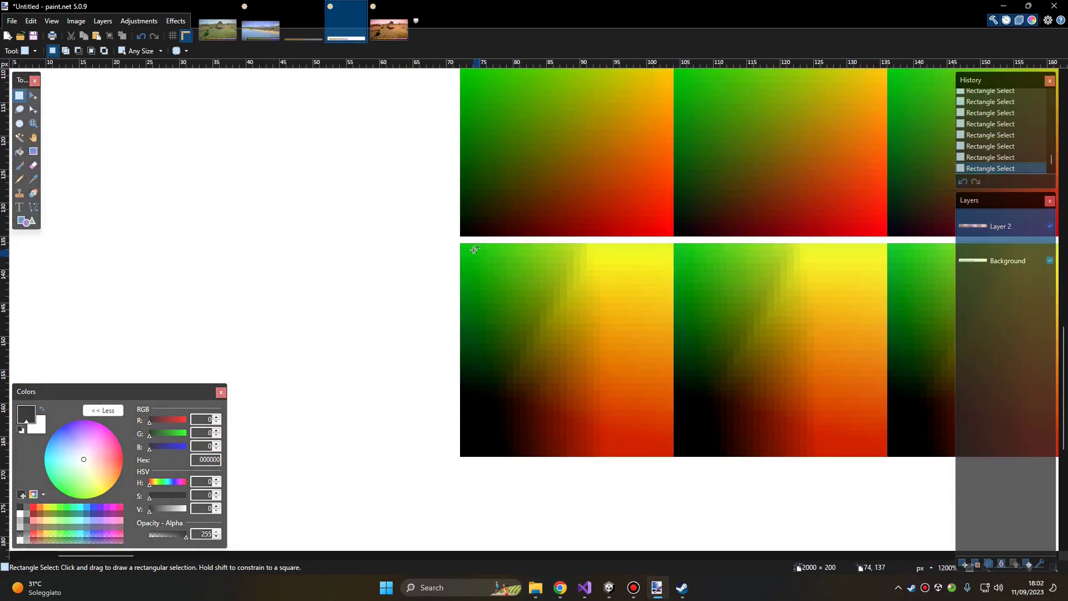
Paste the graded strip over the neutral one in LUT Example Texture 01.png and clear the selection
left_click(312, 25)
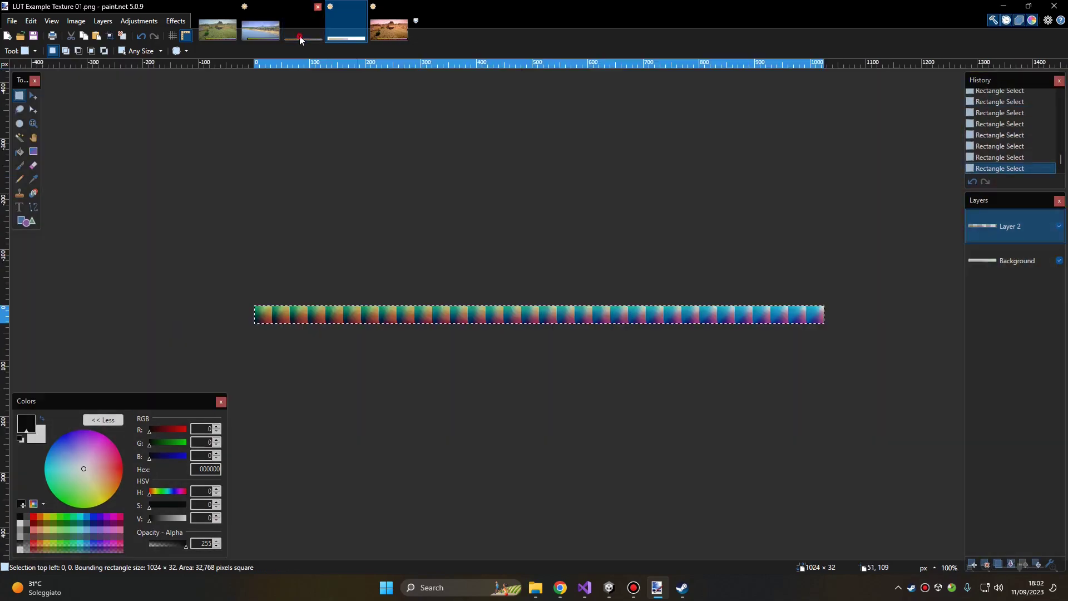
left_click(20, 96)
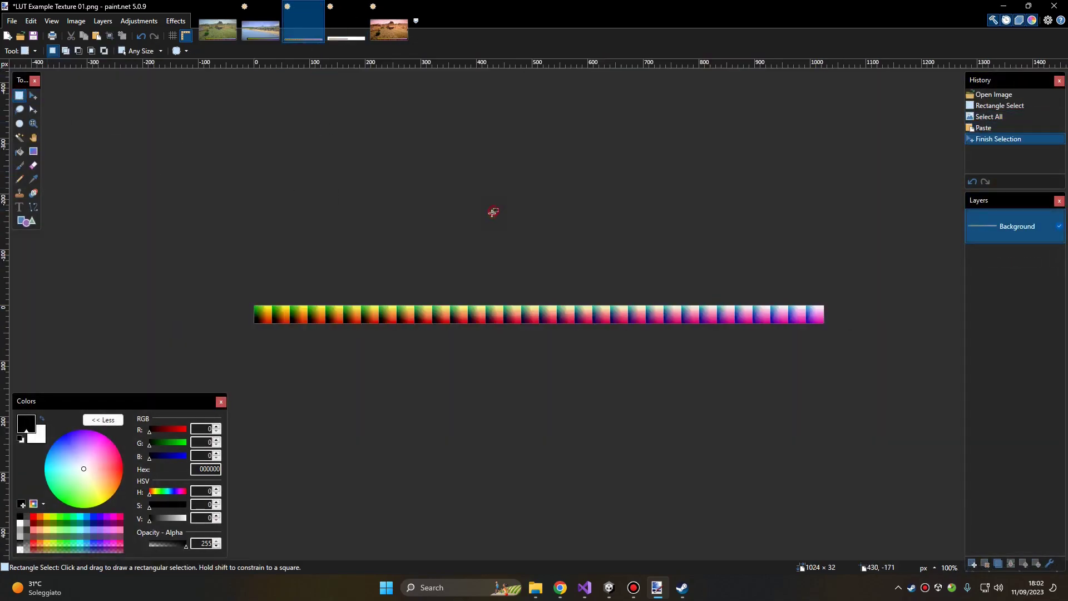
left_click(493, 209)
Check the pasted strip against the strip in the graded screenshot, selecting and deselecting its full 1024 × 32 area
left_click(390, 28)
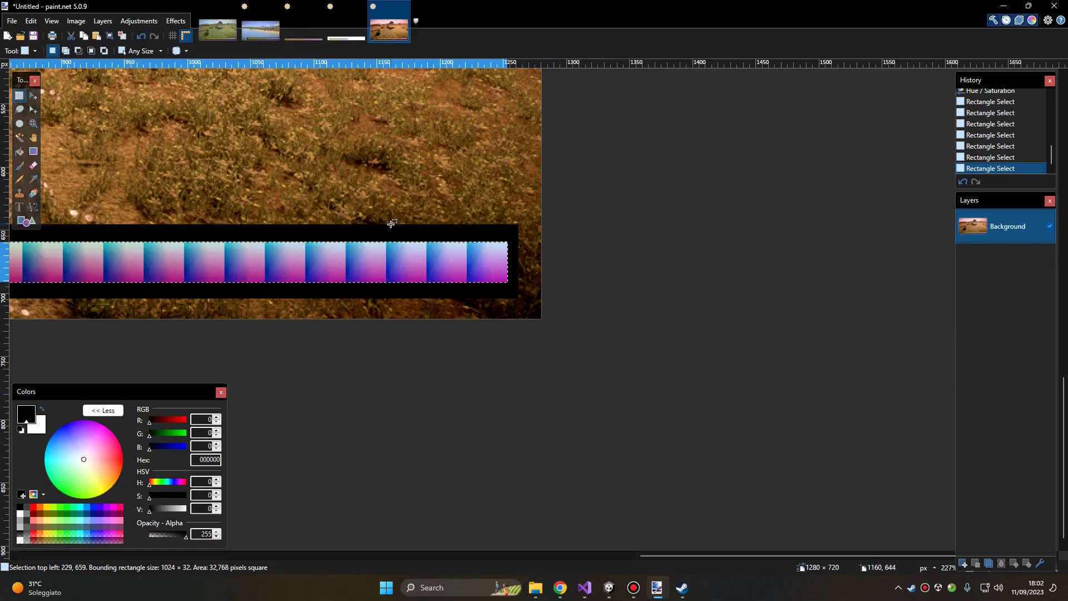
scroll(578, 270, "down", 10, "ctrl")
left_click(303, 25)
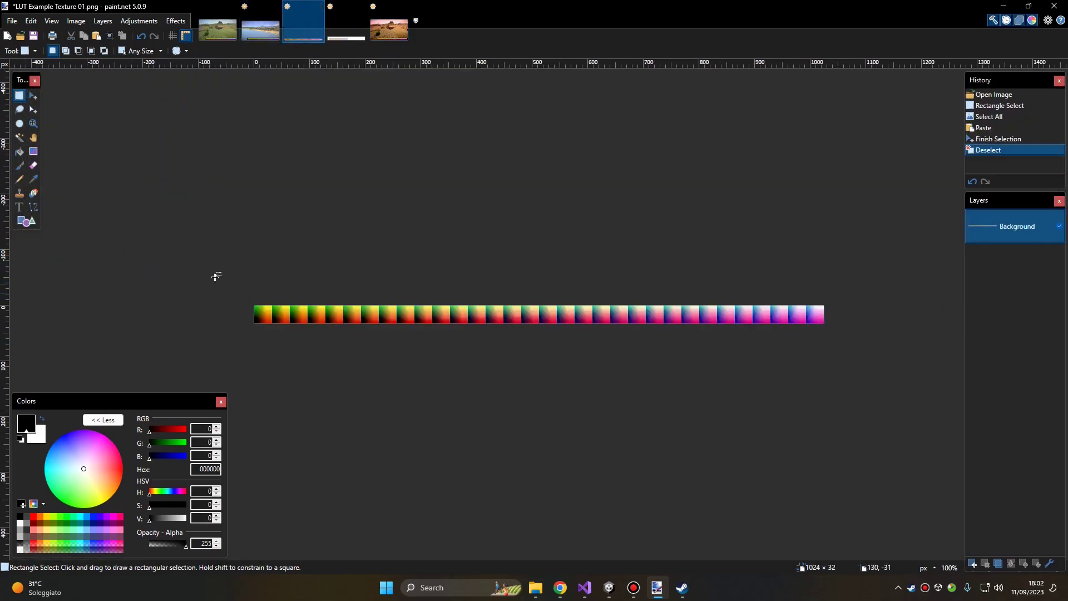
left_click_drag(245, 278, 935, 405)
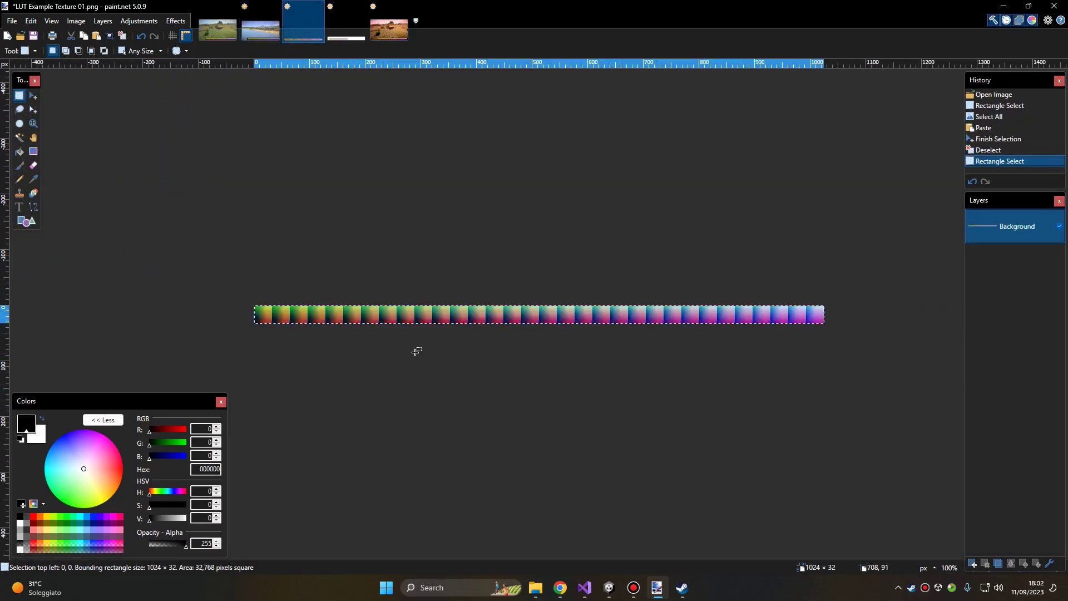
left_click(520, 301)
left_click_drag(196, 248, 845, 339)
left_click(793, 261)
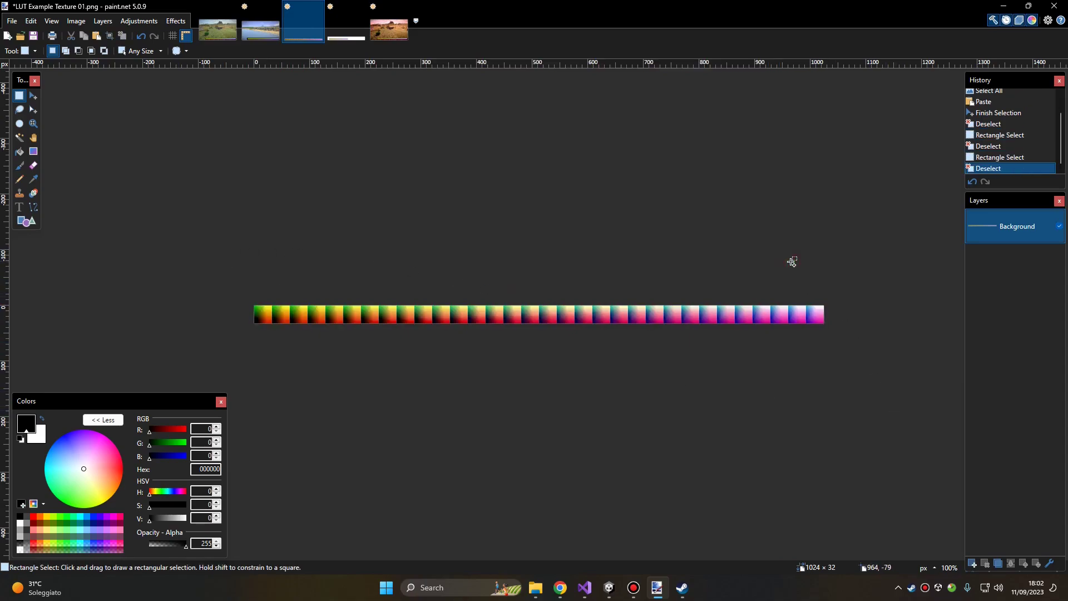
Save the graded strip image over the existing LUT Example Texture 01.png file
key("ctrl+shift+s")
left_click(243, 106)
left_click(440, 353)
left_click(561, 292)
Switch to Unity and reveal the LUT Example Texture 01 asset from the UI examples folder in File Explorer
key("alt+Tab")
left_click(167, 434)
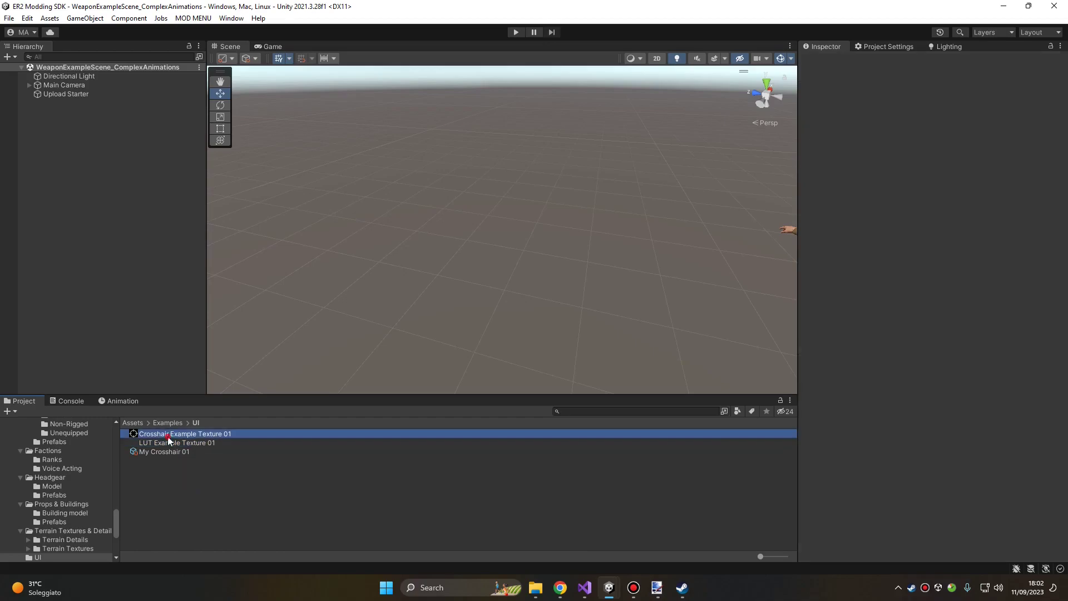
left_click(166, 443)
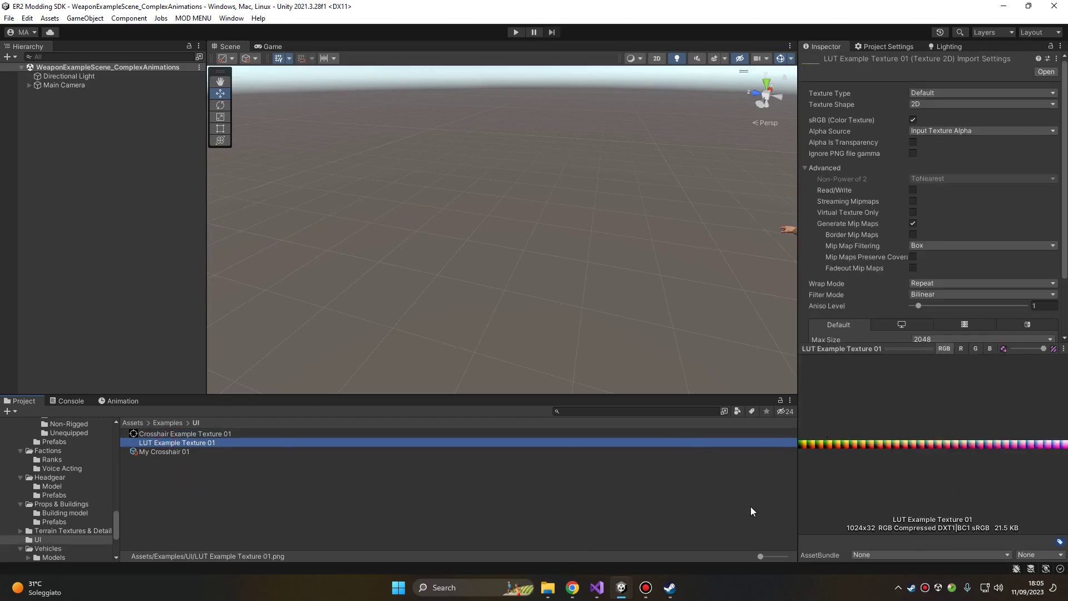
right_click(168, 444)
left_click(214, 137)
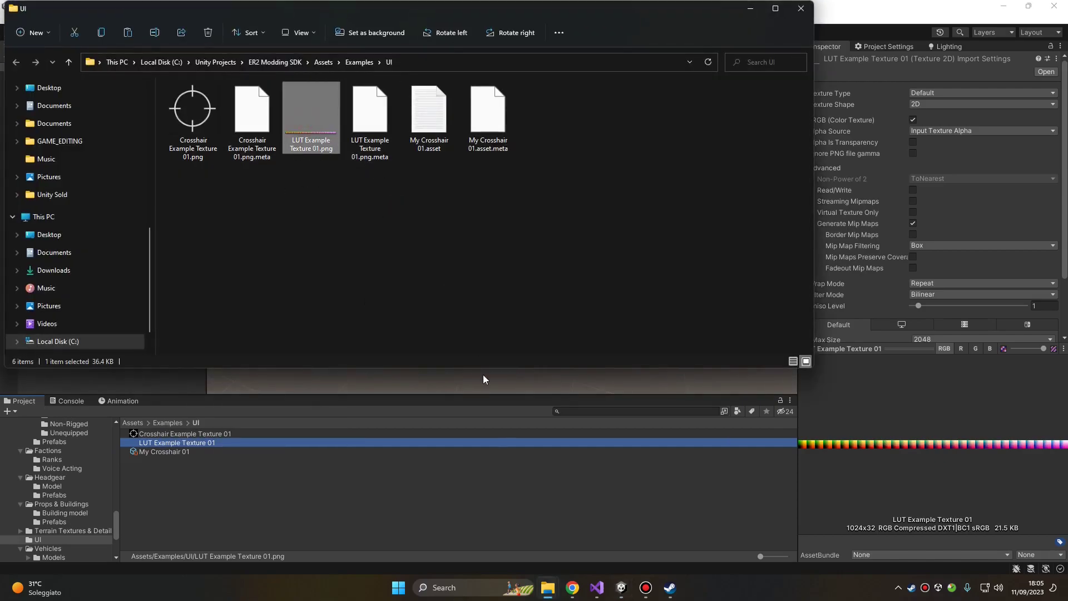
Copy LUT Example Texture 01.png into the lut folder of Easy Red 2's user data and rename the copy TEST LUT.png
mouse_move(548, 597)
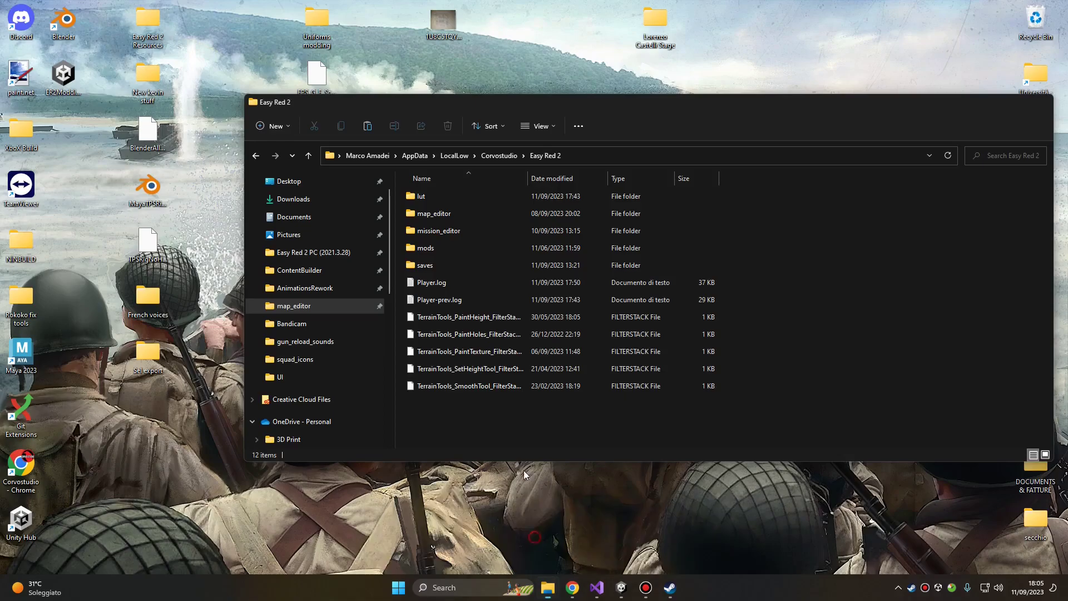
left_click(539, 517)
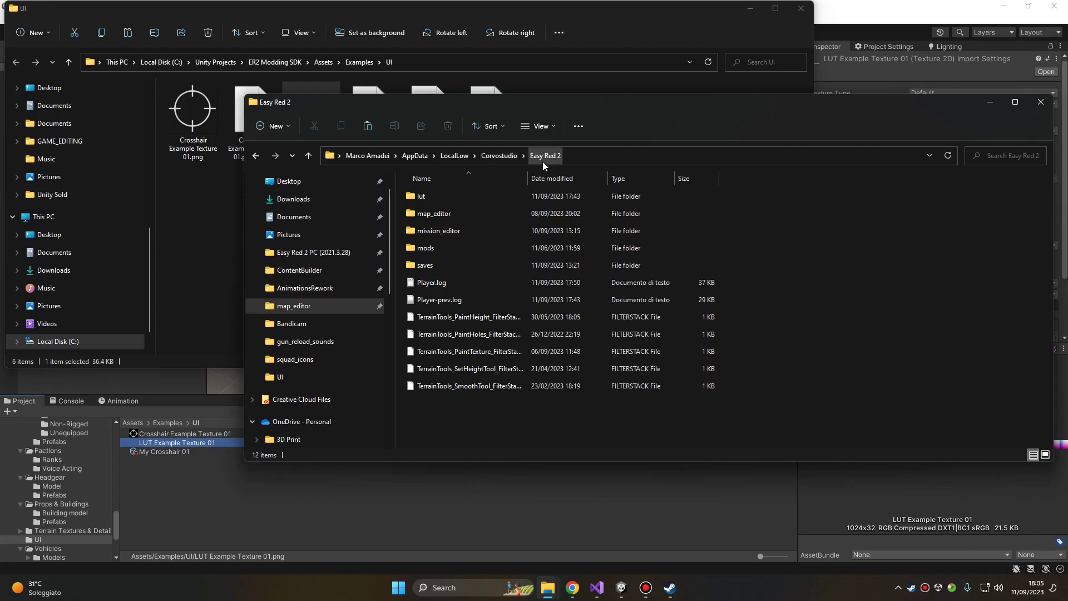
double_click(423, 197)
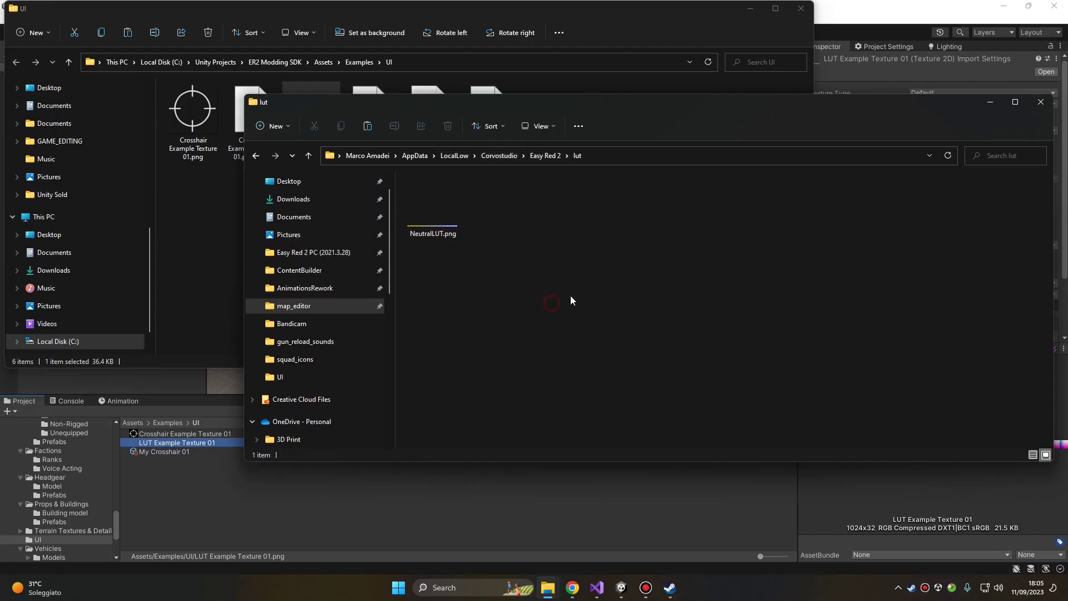
key("ctrl+v")
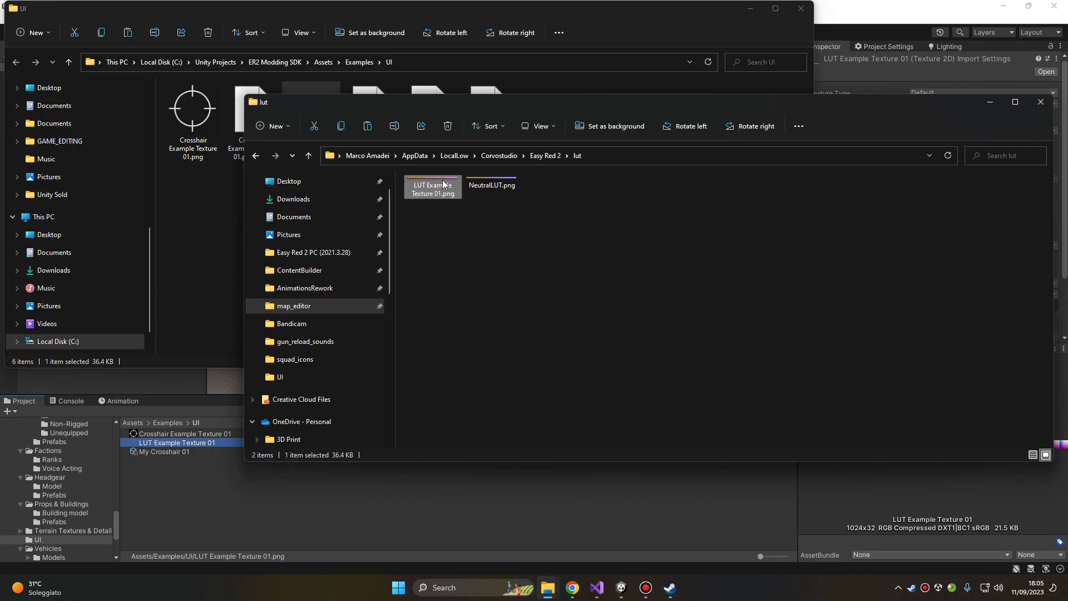
type("LUT")
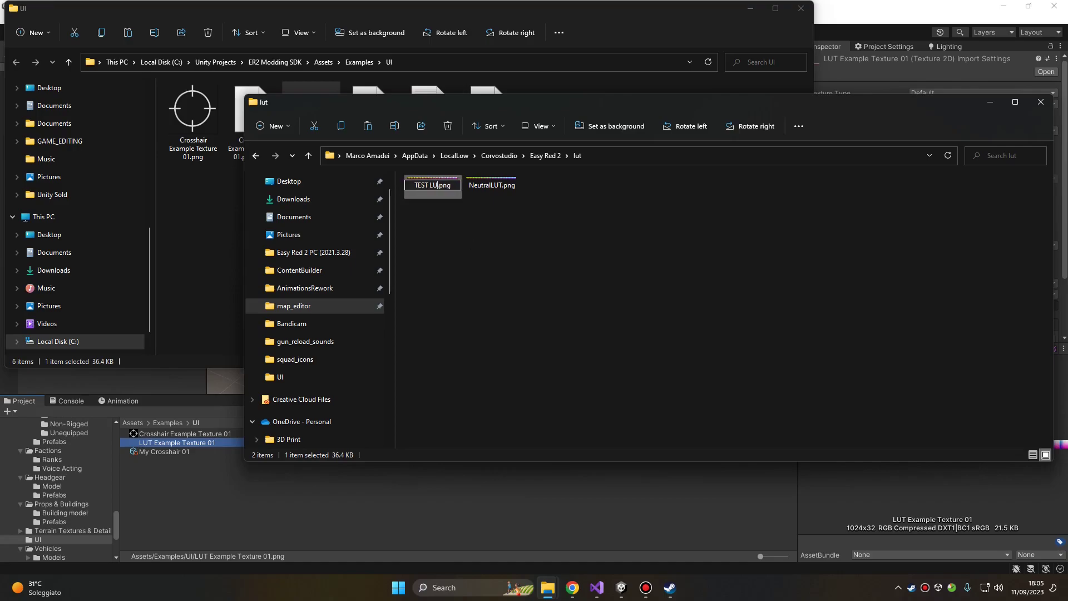
key("Return")
Switch to Steam with Easy Red 2 shown in the library, rechecking the lut folder's contents
left_click(647, 587)
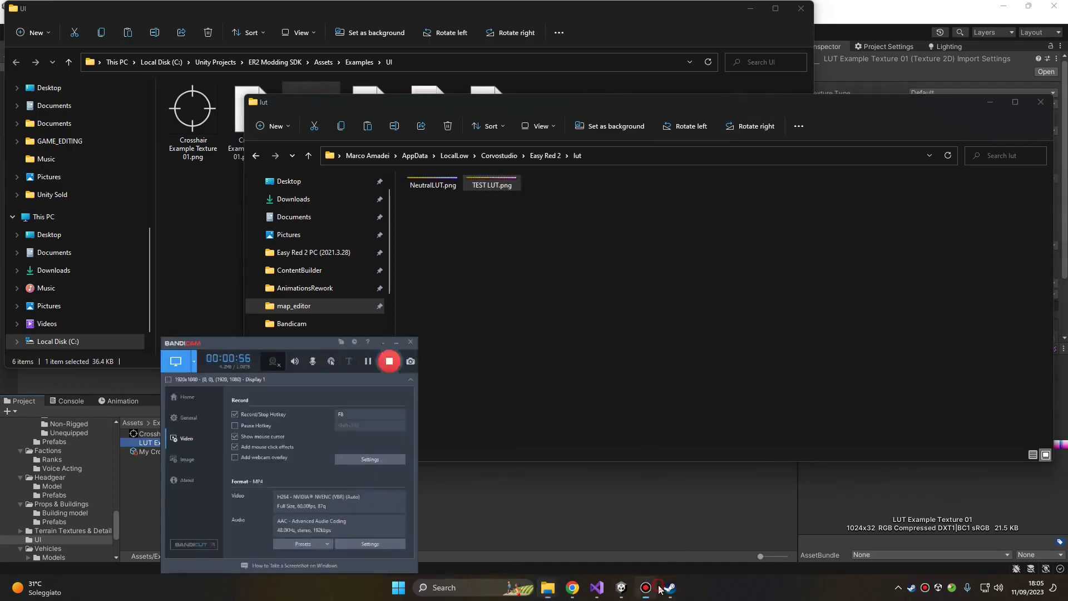
left_click(666, 590)
left_click(106, 27)
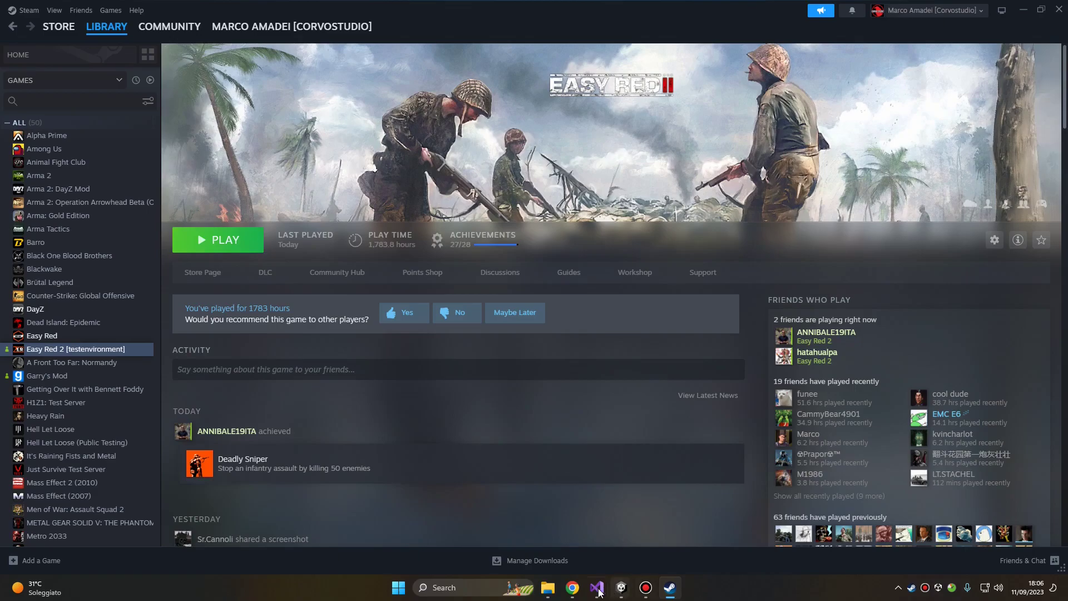
mouse_move(548, 587)
mouse_move(649, 550)
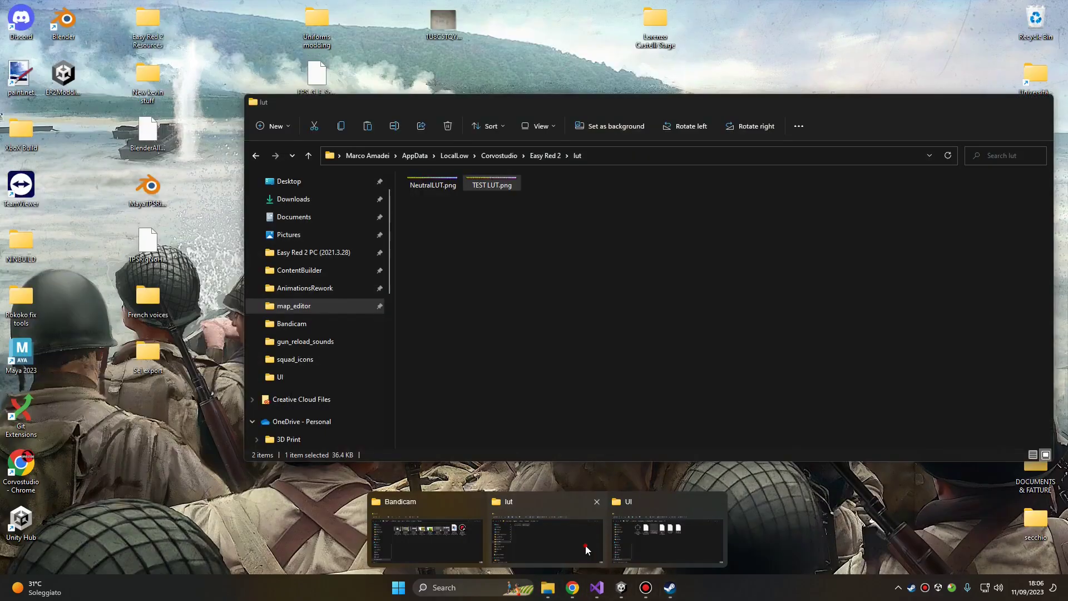
left_click(585, 545)
left_click(194, 208)
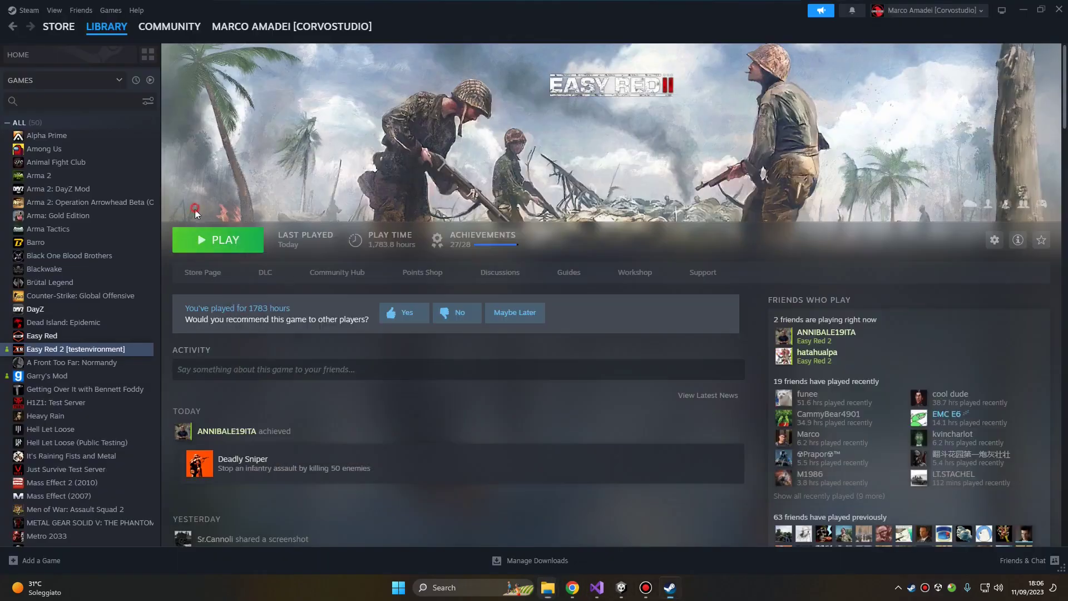
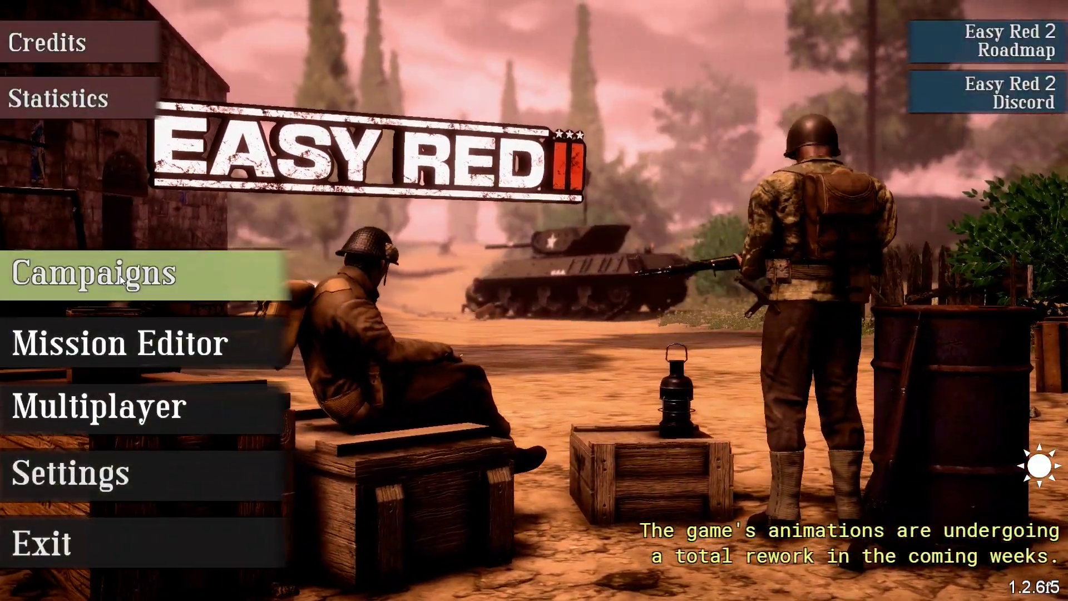
Examine the Color correction option in the Easy Red 2 settings and return to the main menu
left_click(119, 275)
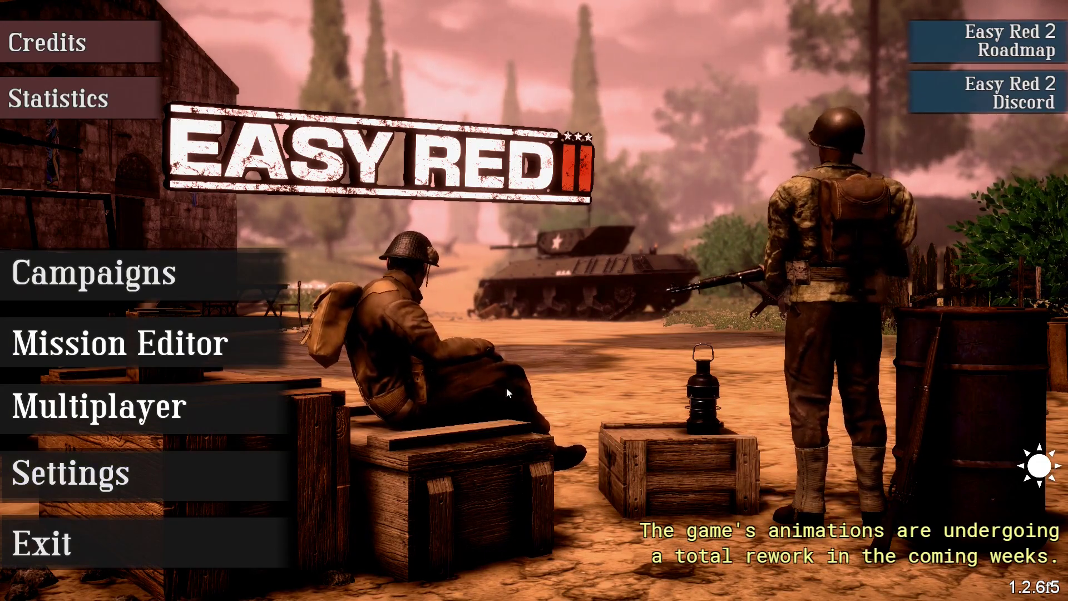
left_click(151, 461)
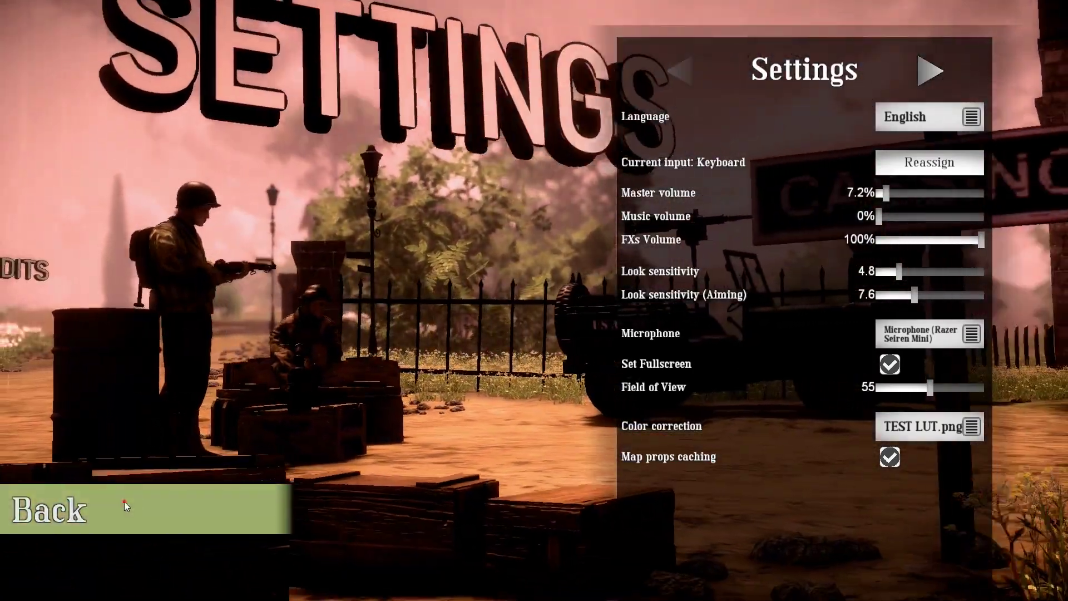
left_click(124, 502)
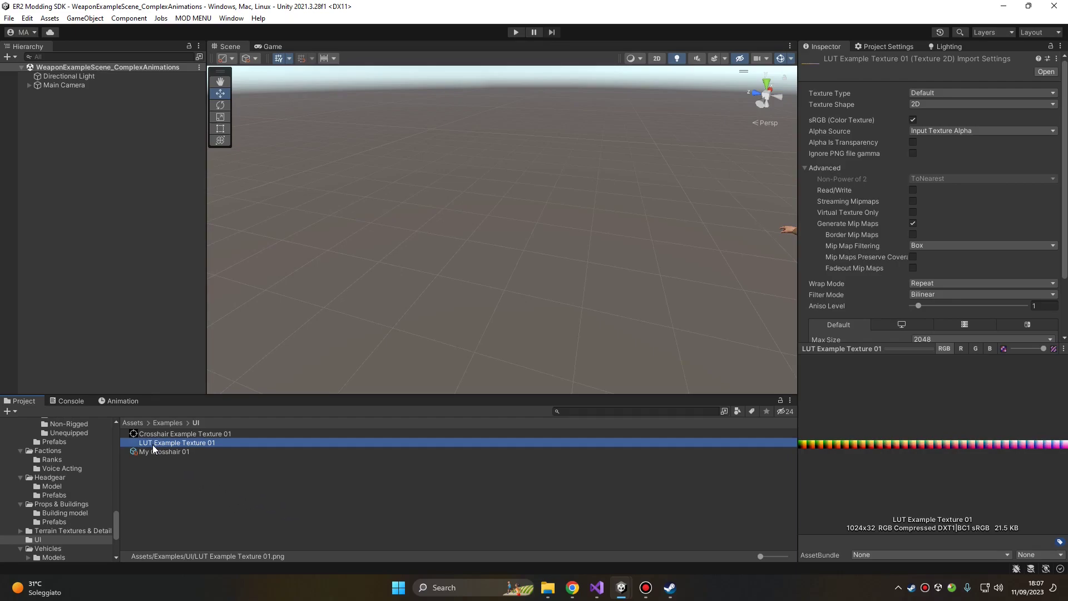
In Unity, set up an ER2 LUT filter asset from LUT Example Texture 01 and name it My LUT Test
right_click(210, 441)
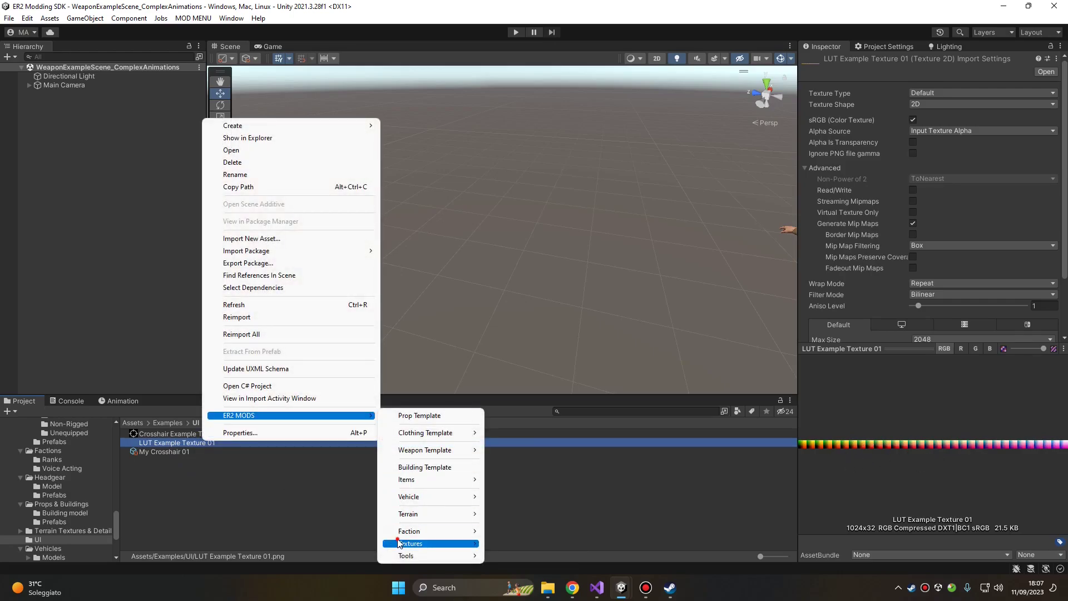
mouse_move(398, 543)
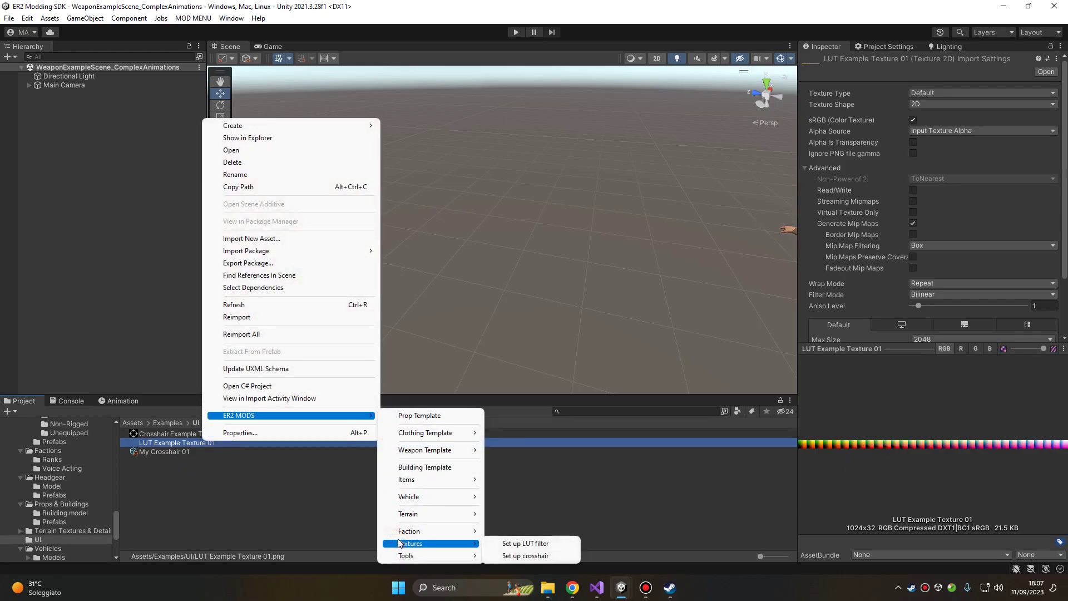
left_click(538, 545)
left_click(155, 461)
left_click(156, 460)
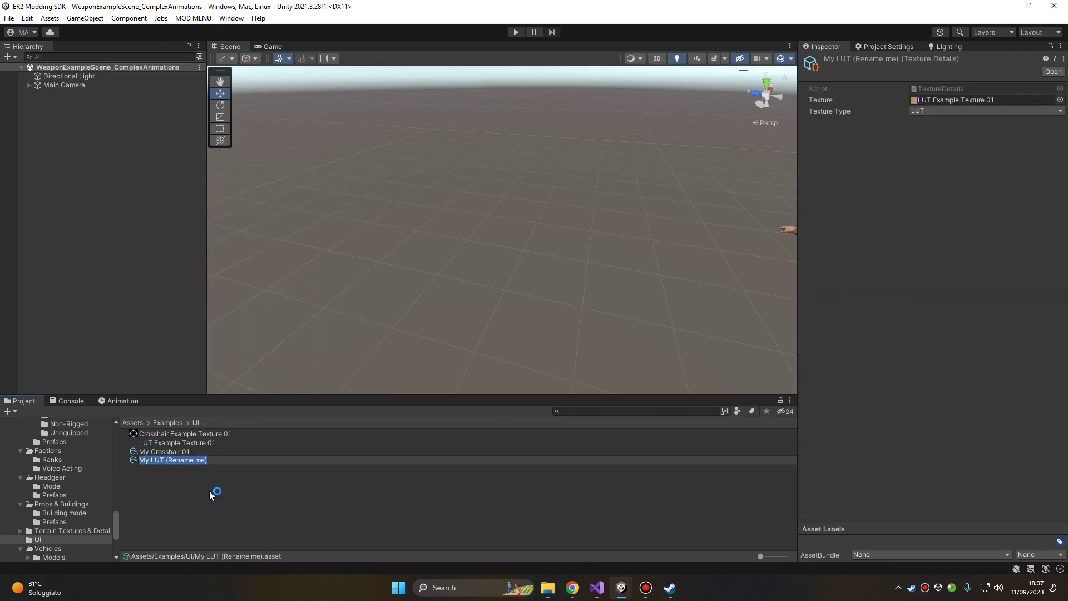
type("My LUT Y")
key("BackSpace")
type("Test")
key("Return")
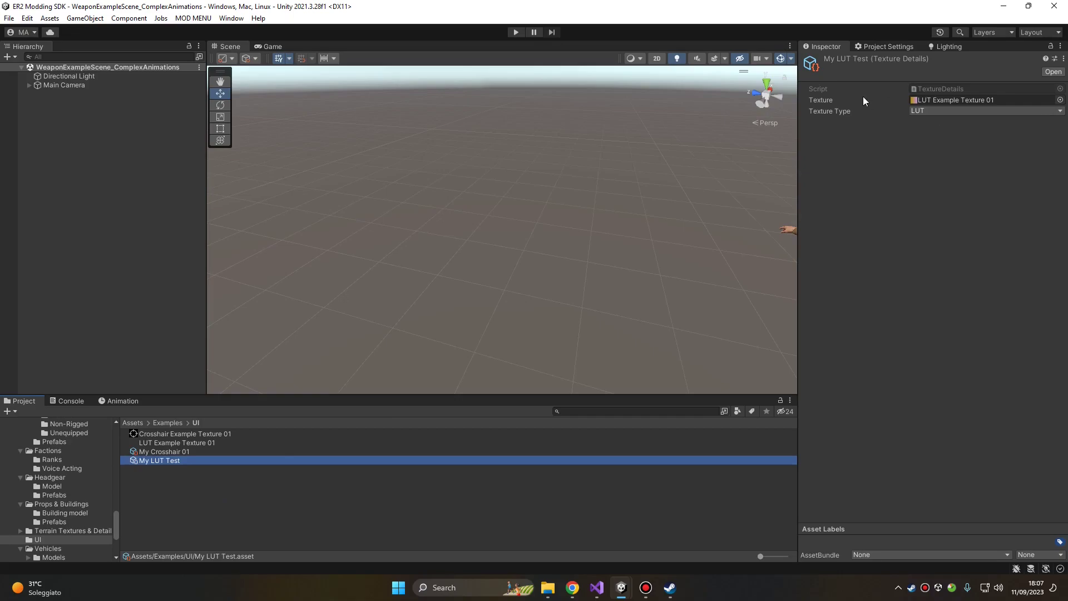
Check the texture linked to My LUT Test and assign the asset to the textures_test_mod AssetBundle
left_click(956, 99)
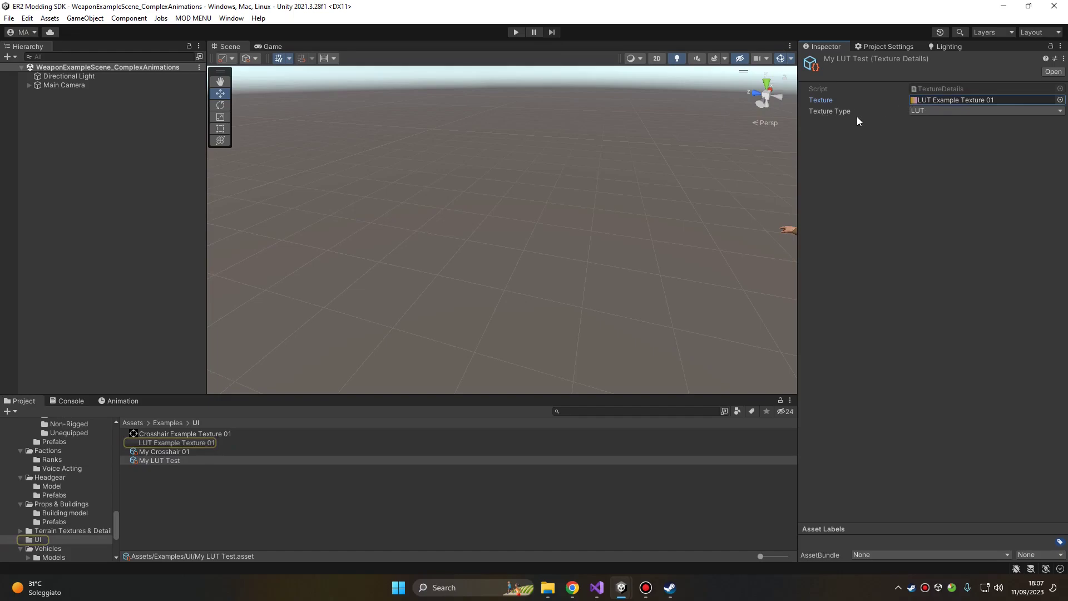
left_click(152, 460)
left_click(155, 460)
left_click(189, 471)
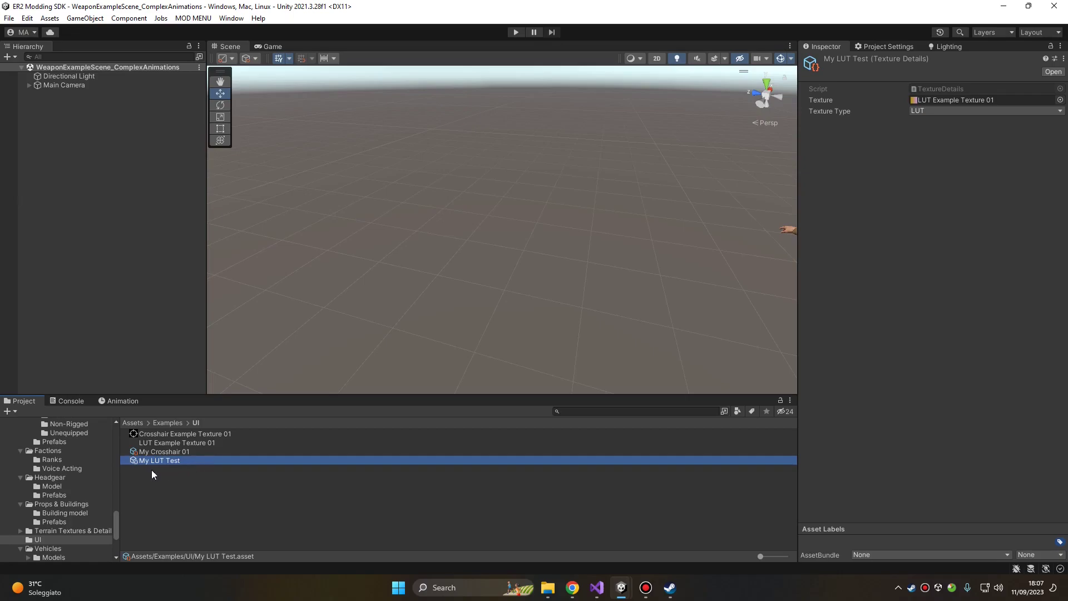
left_click(866, 555)
left_click(909, 523)
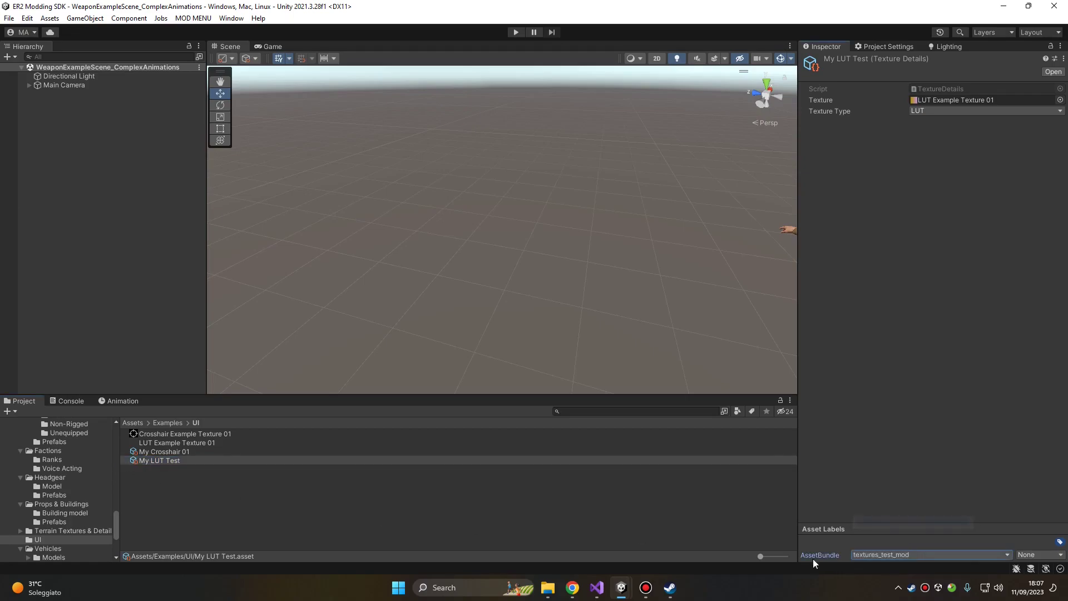
left_click(928, 555)
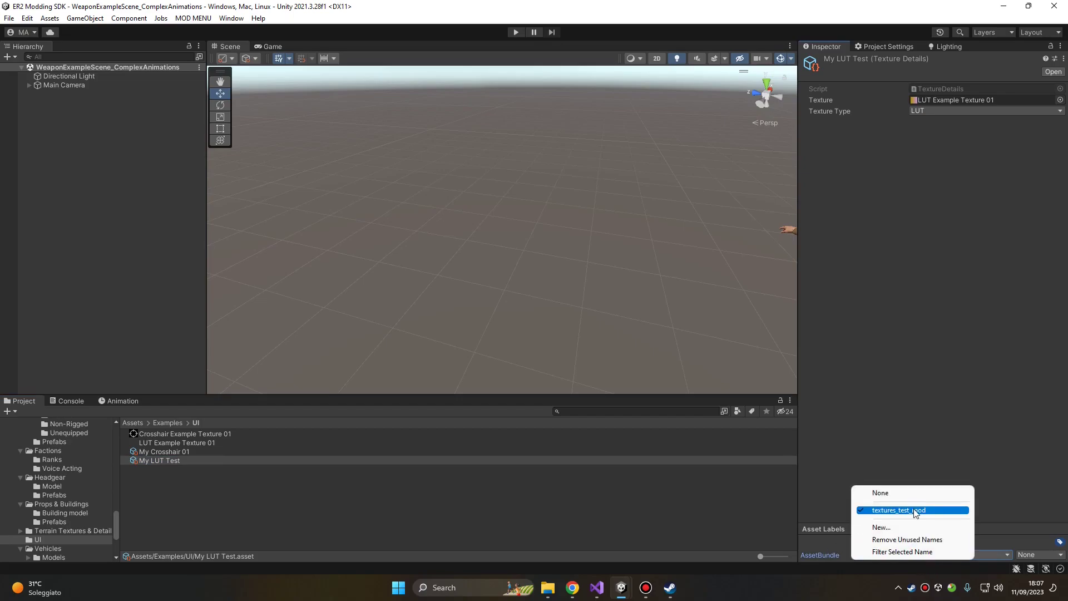
left_click(896, 510)
Open the mod compiler for the textures_test_mod bundle and check which assets it contains
left_click(194, 19)
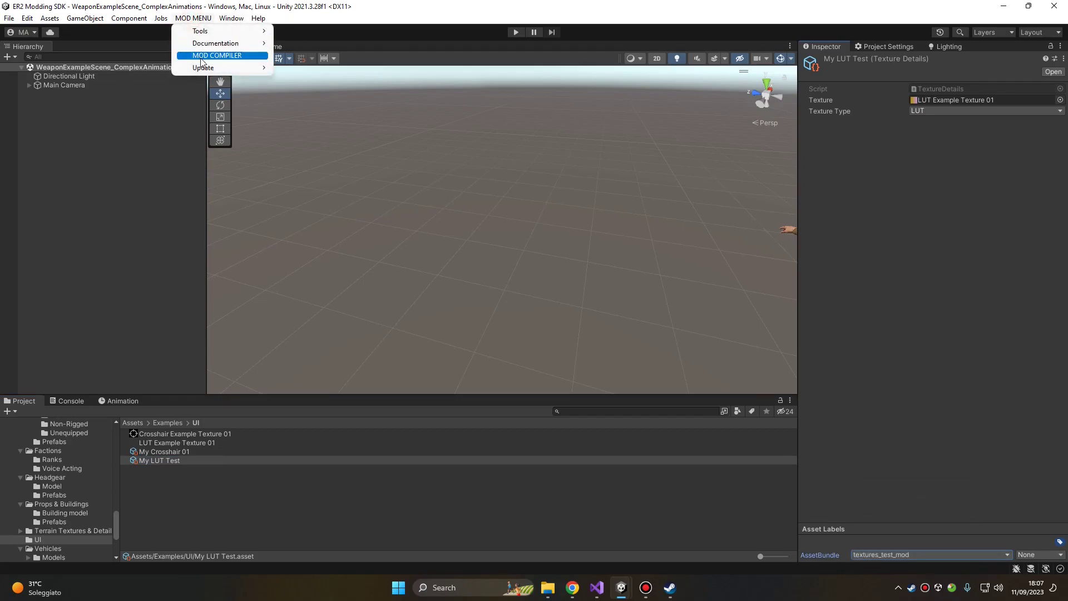
left_click(209, 56)
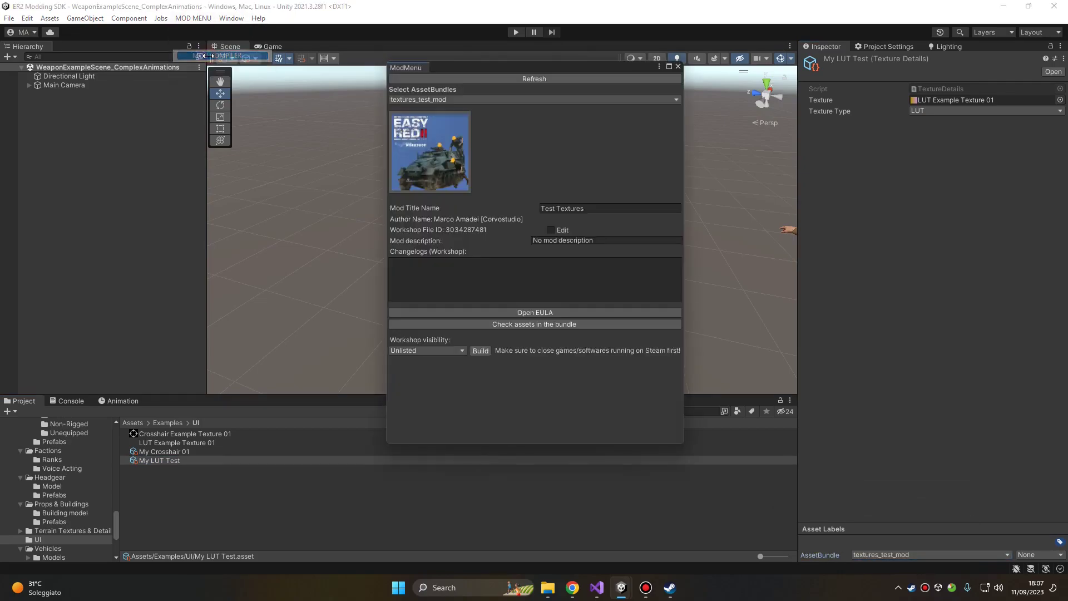
left_click(671, 590)
left_click(1023, 9)
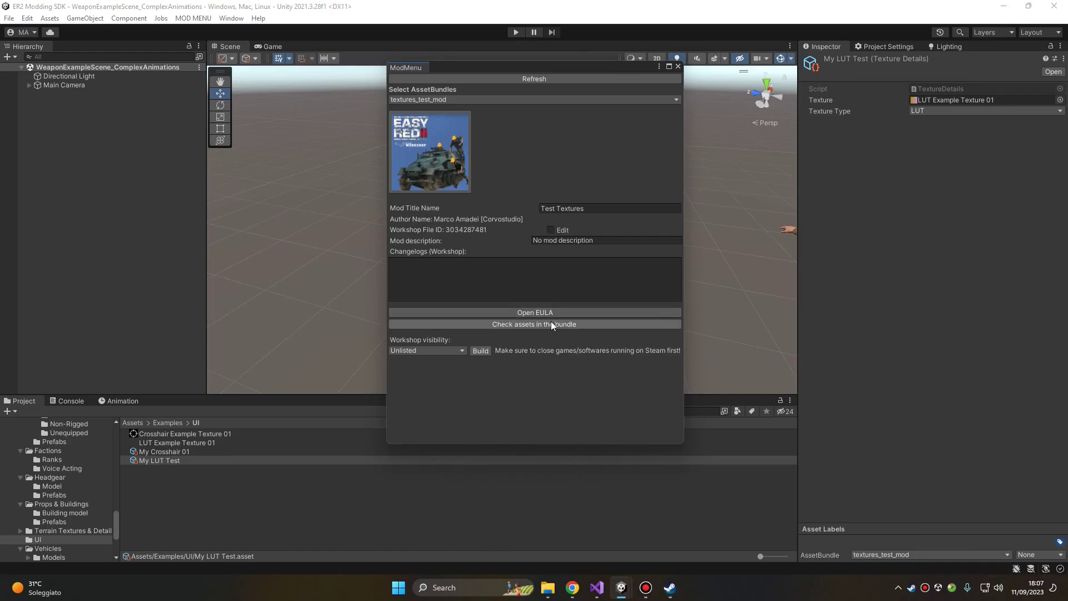
left_click(502, 325)
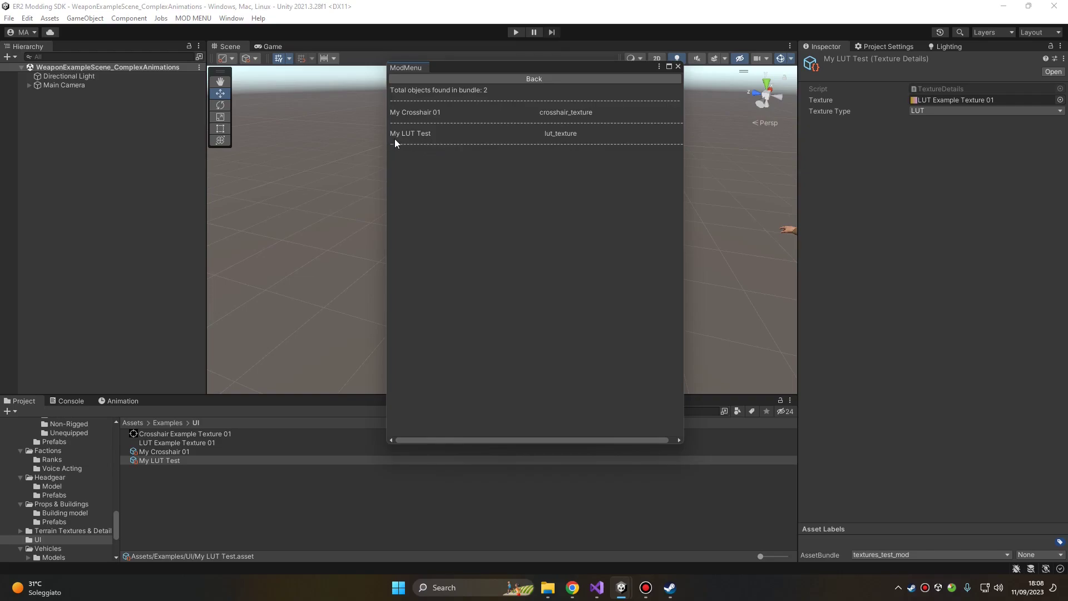
left_click(529, 79)
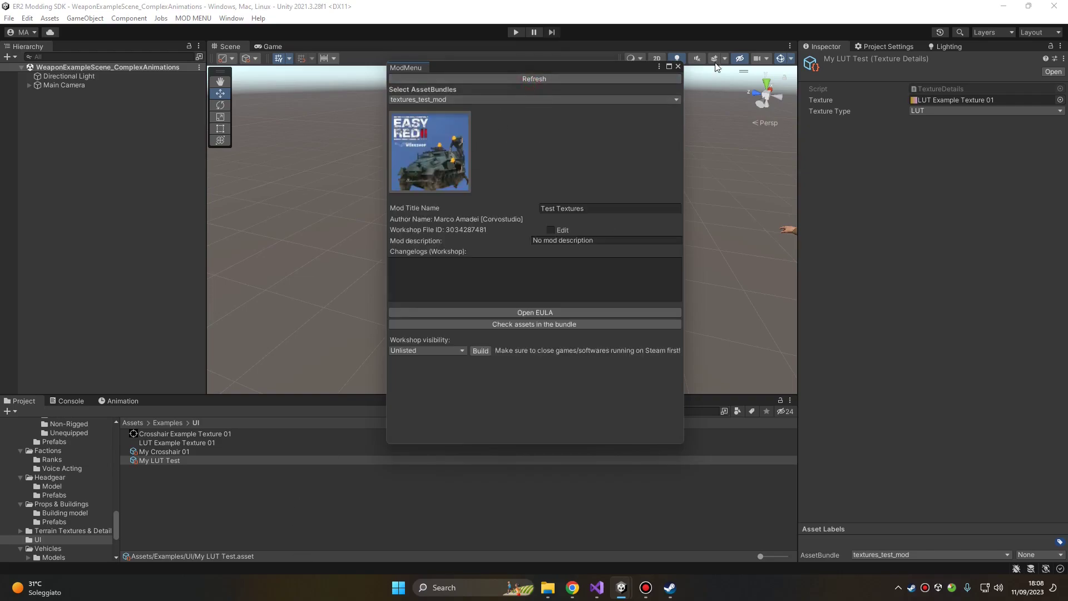
Close the mod compiler and examine the LUT Example Texture 01 preview and import settings, resizing the inspector and its preview area
left_click(678, 67)
left_click(156, 443)
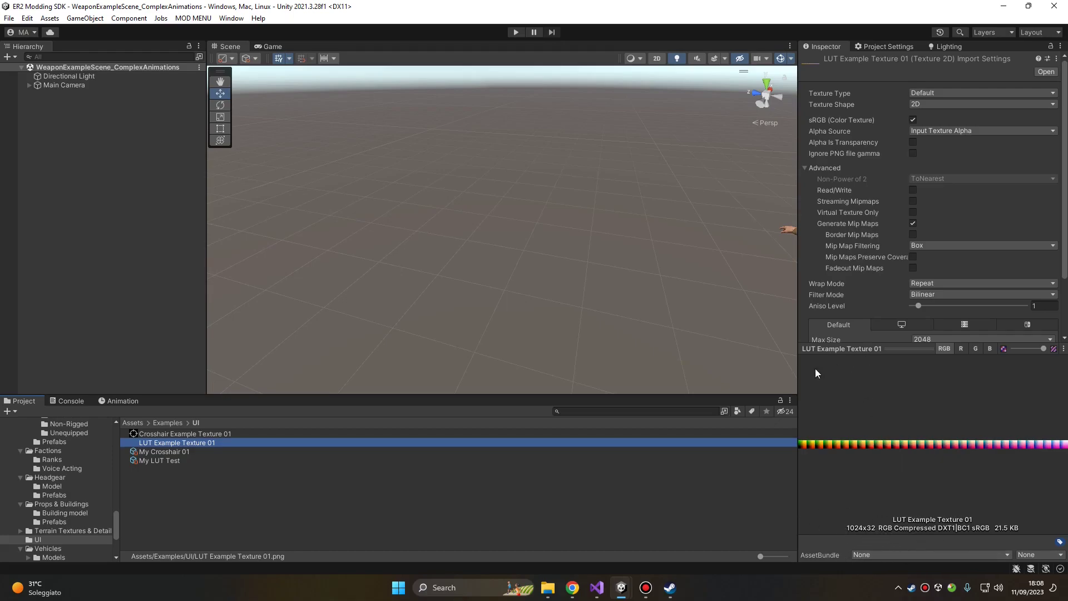
left_click_drag(798, 373, 536, 374)
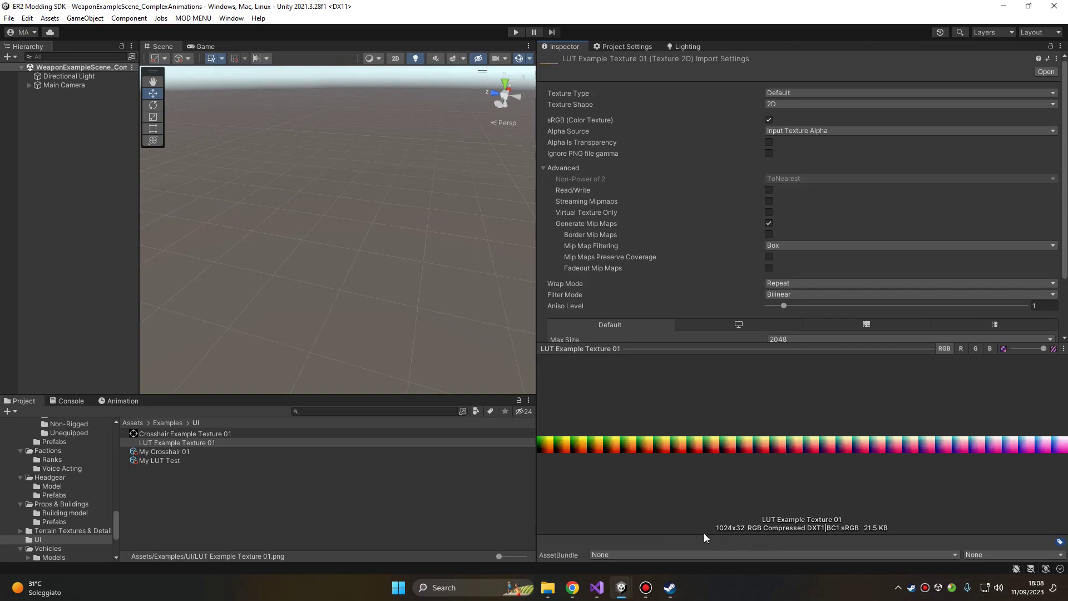
left_click_drag(536, 482, 778, 482)
left_click_drag(890, 351, 939, 499)
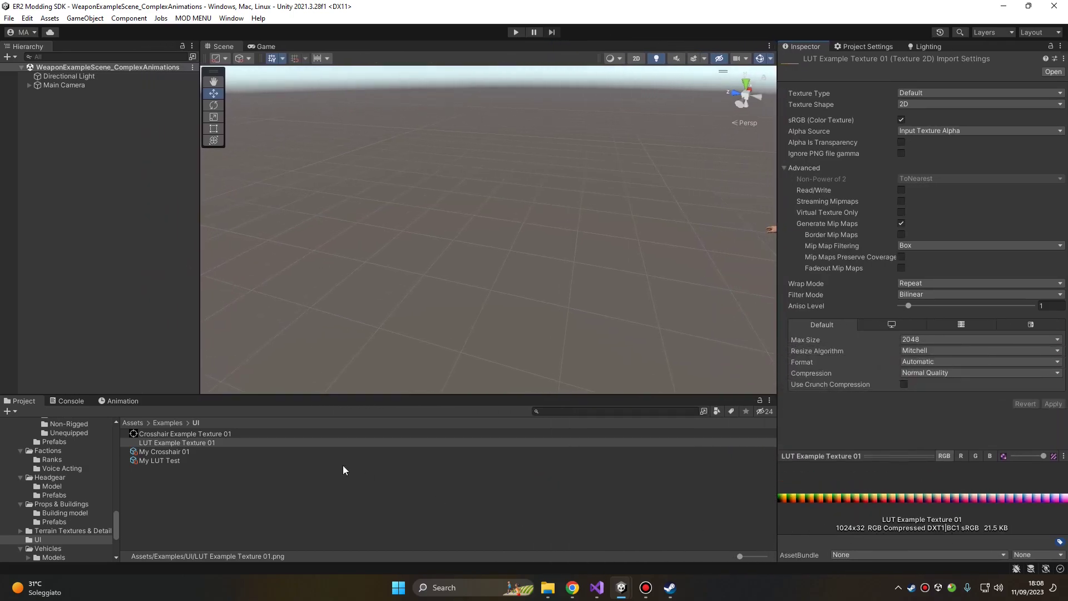
Select My LUT Test, reopen the mod compiler for the textures_test_mod bundle, and set the Workshop visibility to Private
left_click(166, 461)
left_click(190, 18)
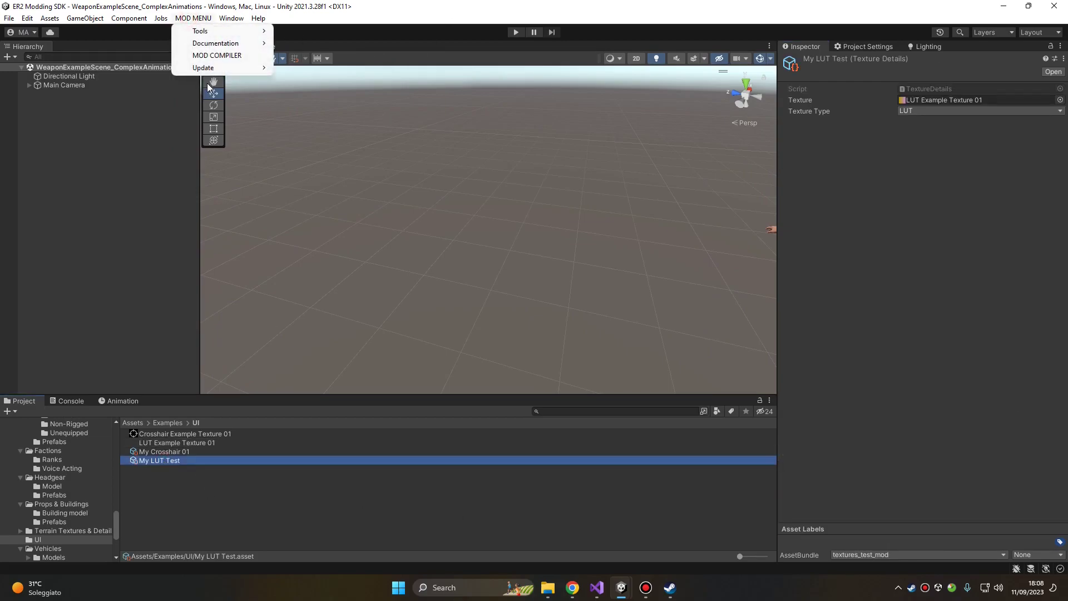
left_click(211, 56)
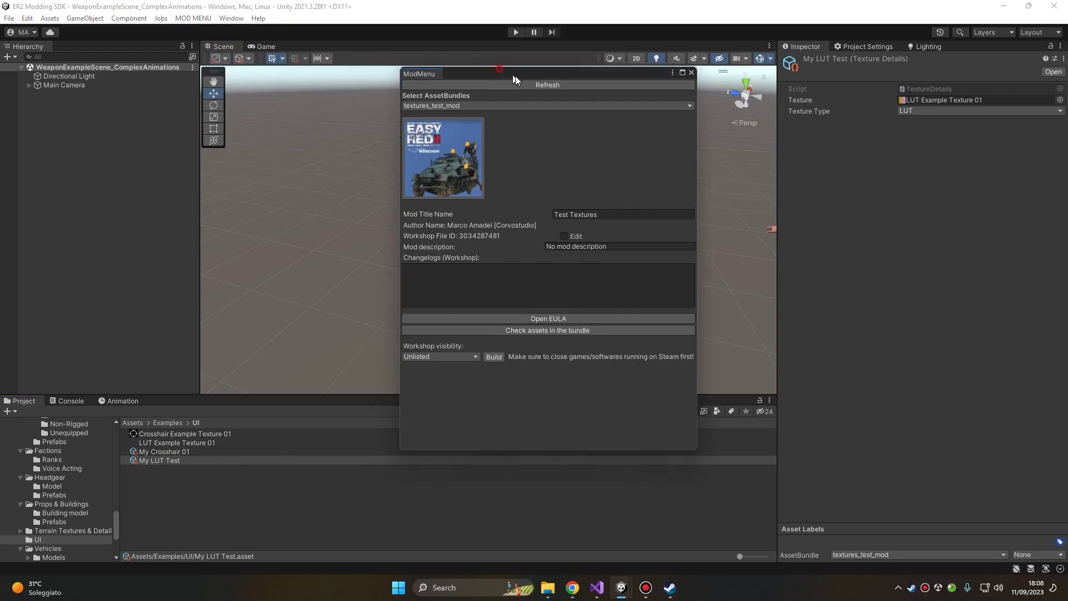
left_click(521, 391)
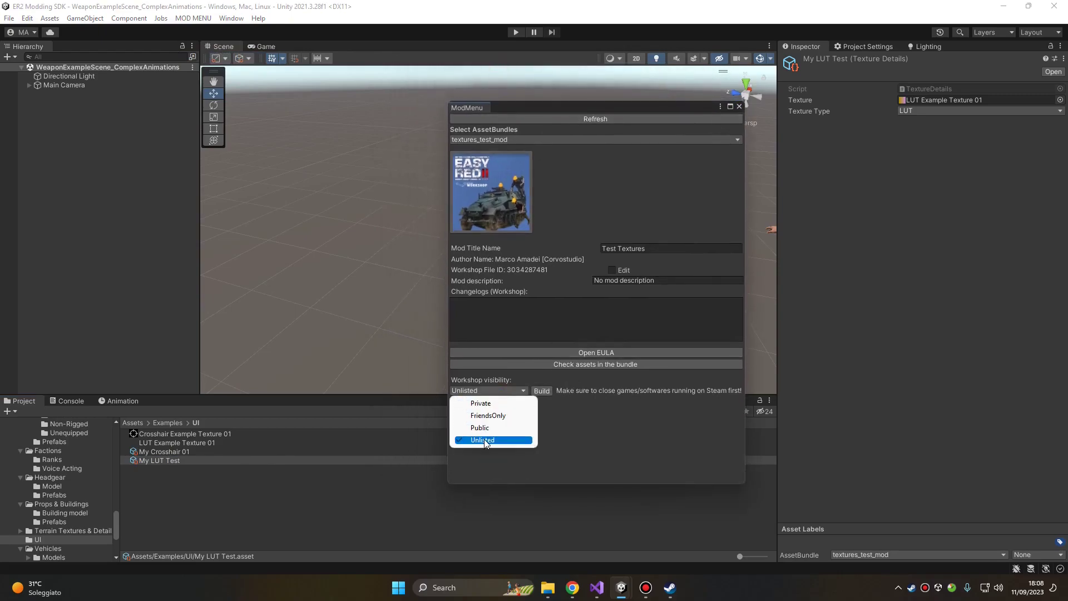
left_click(492, 404)
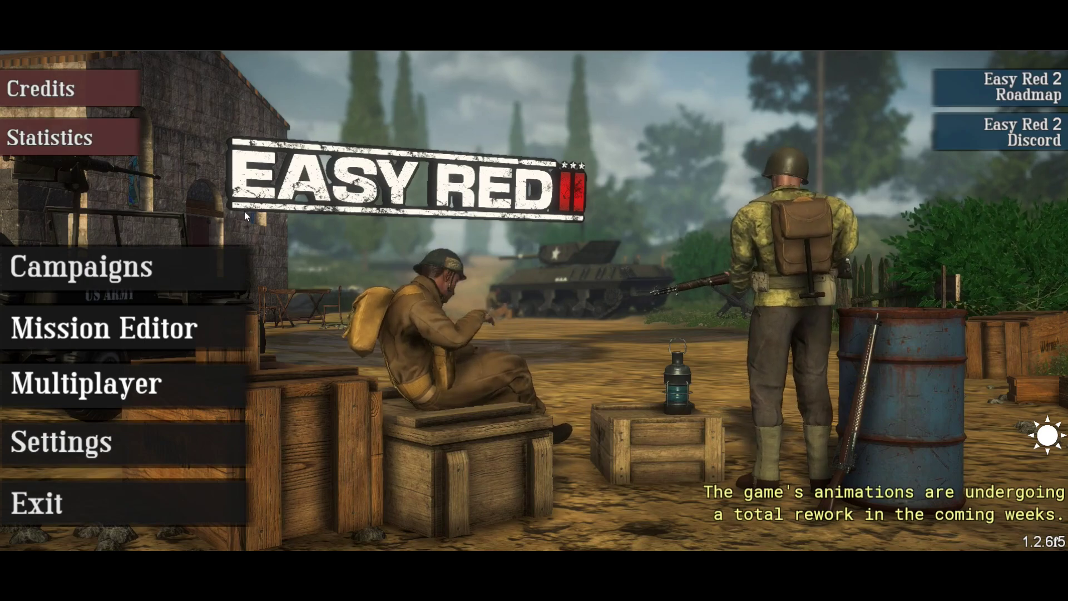
In Easy Red 2, set the Color correction setting to My LUT Test 1 and return to the main menu
left_click(176, 444)
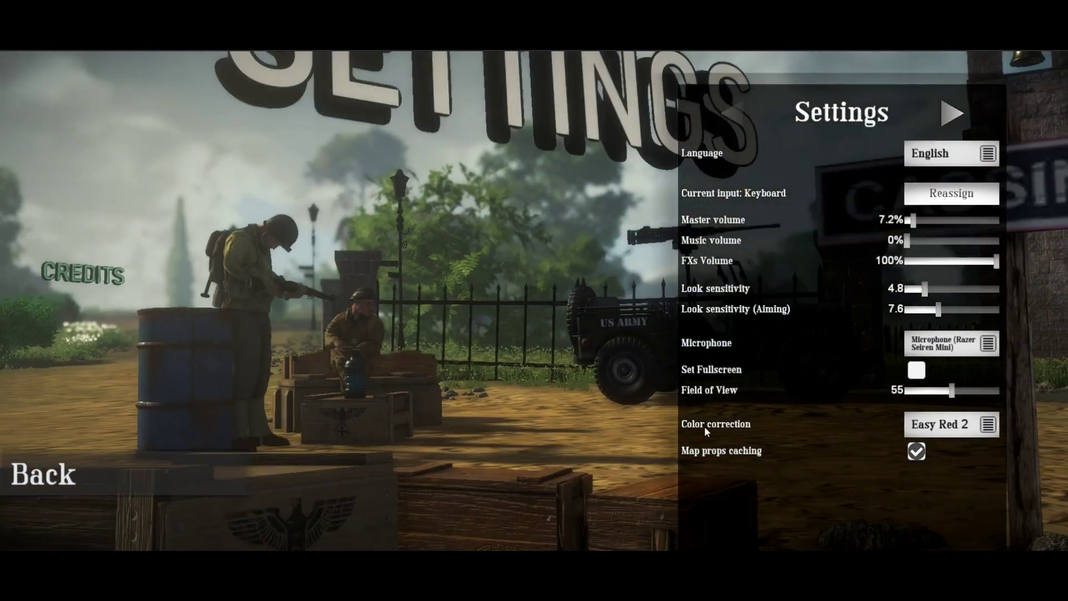
left_click(946, 424)
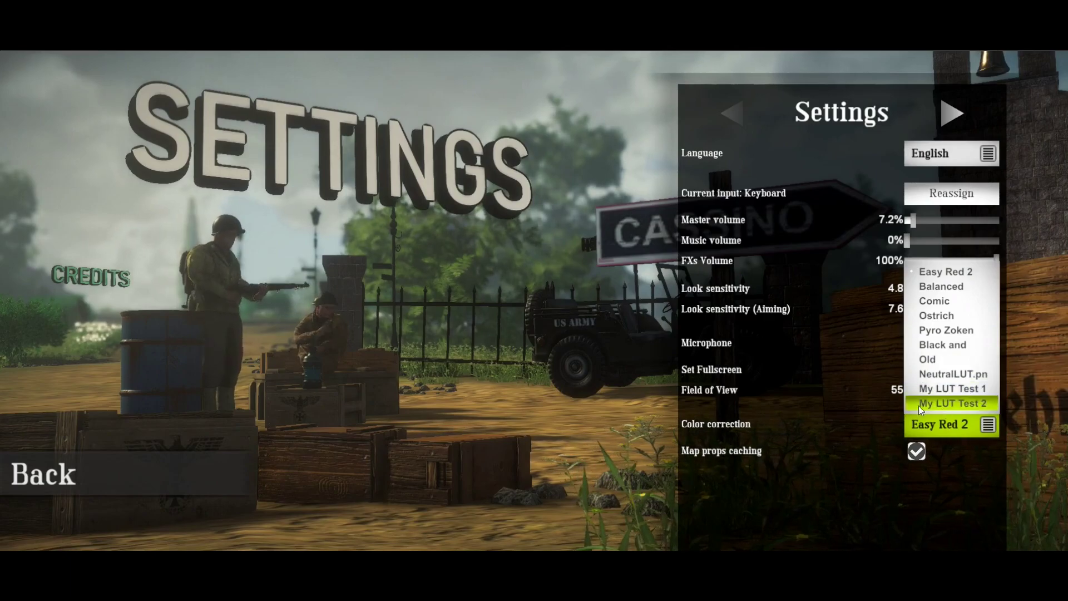
left_click(952, 389)
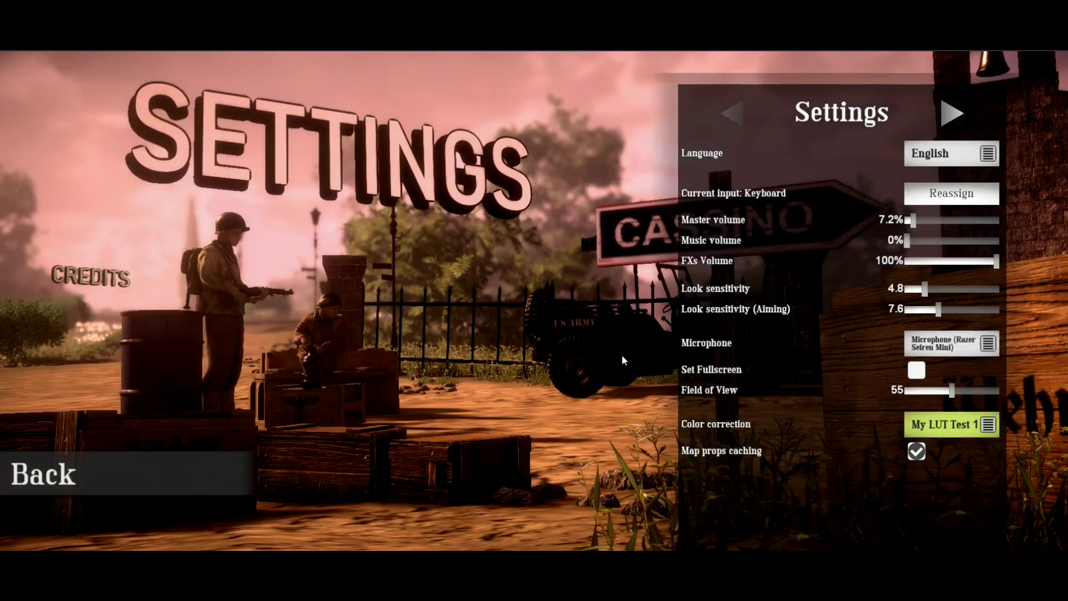
left_click(84, 483)
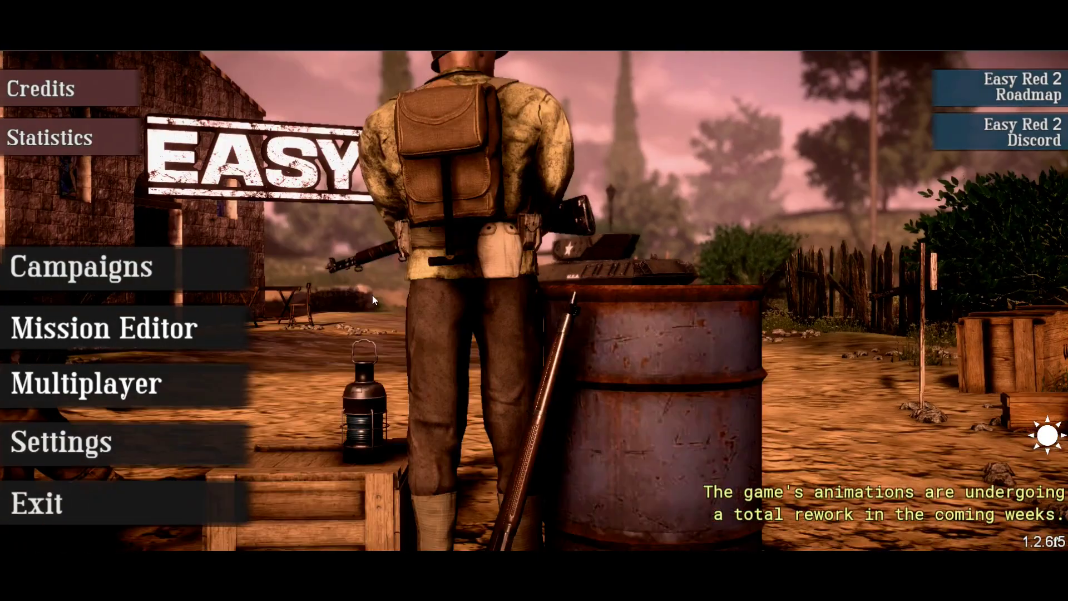